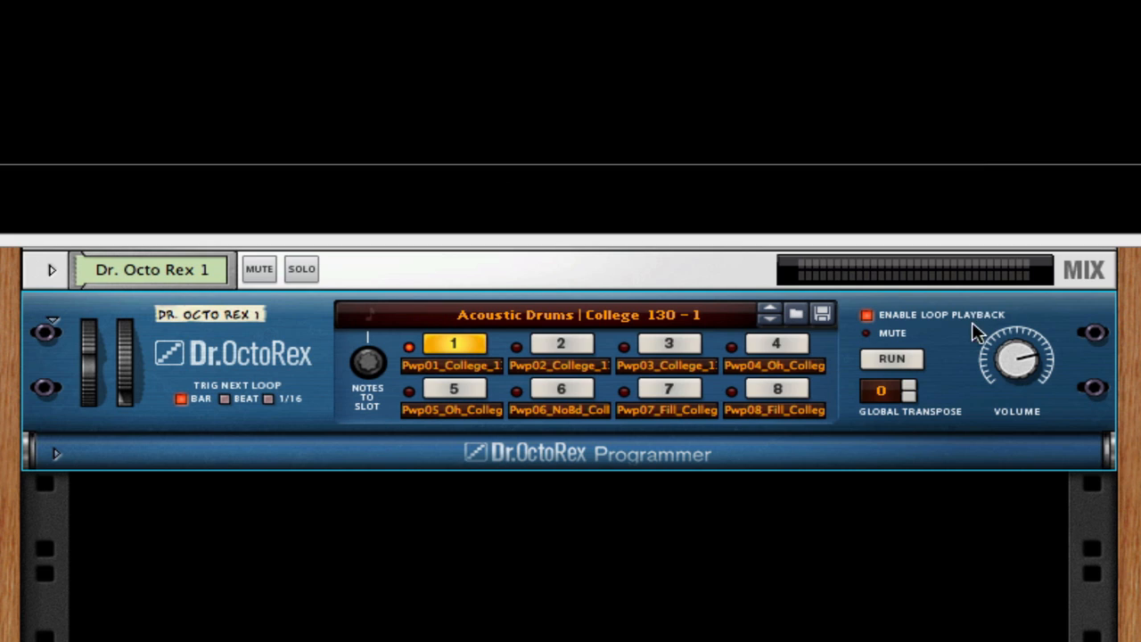
# Run loop playback, audition the loops in slots 2, 3, 4, 6 and 7, return to slot 1 and stop playback.
pyautogui.click(892, 358)
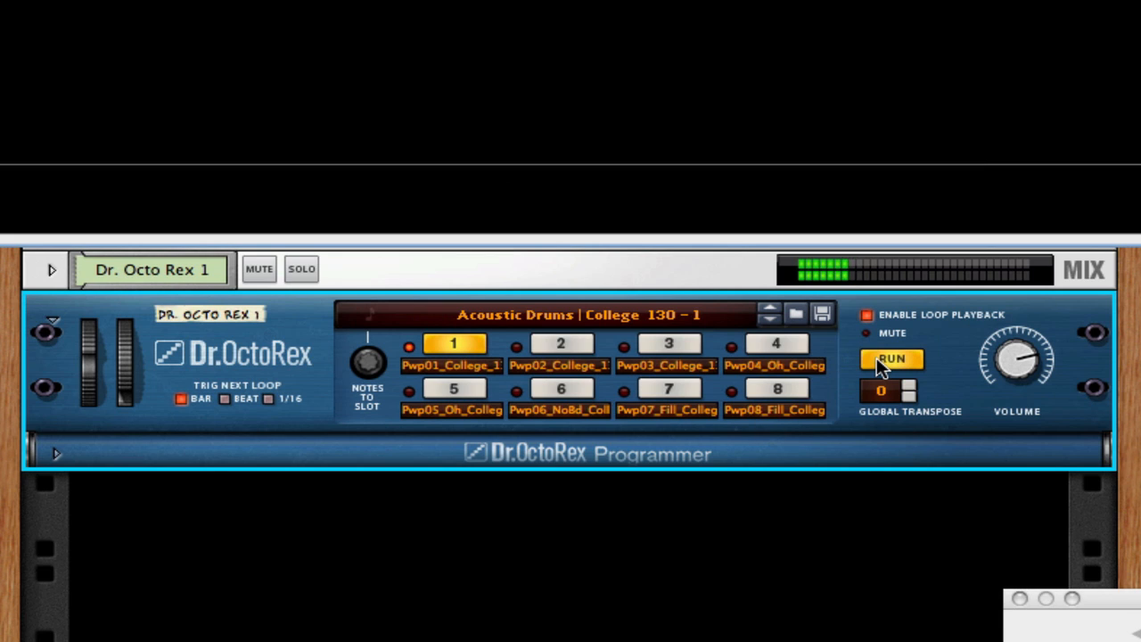
pyautogui.click(556, 344)
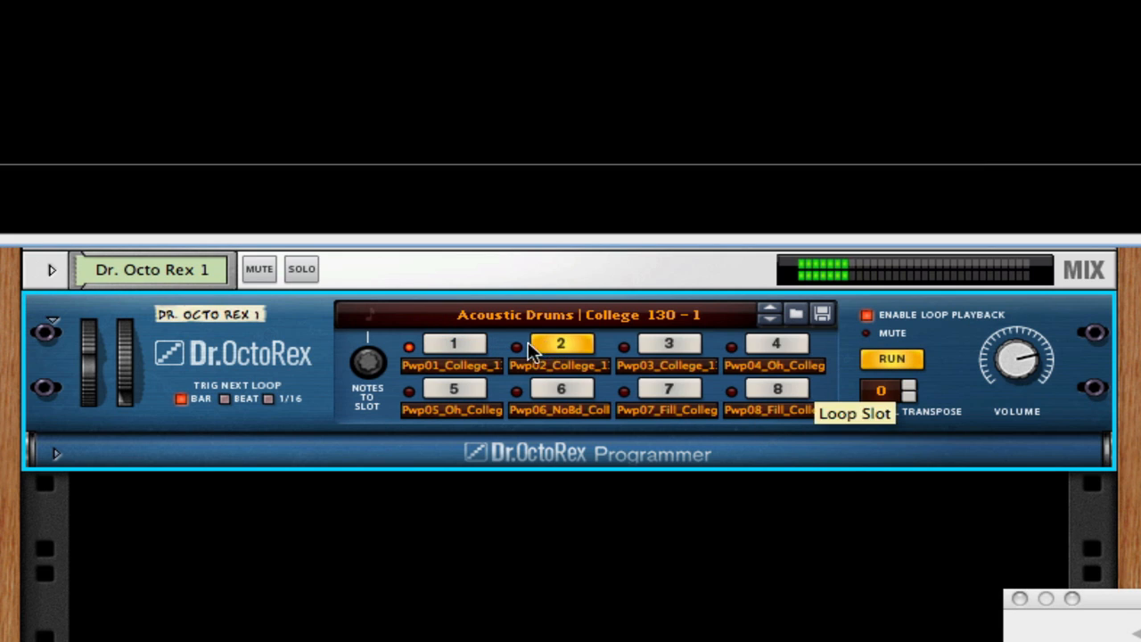
pyautogui.click(657, 350)
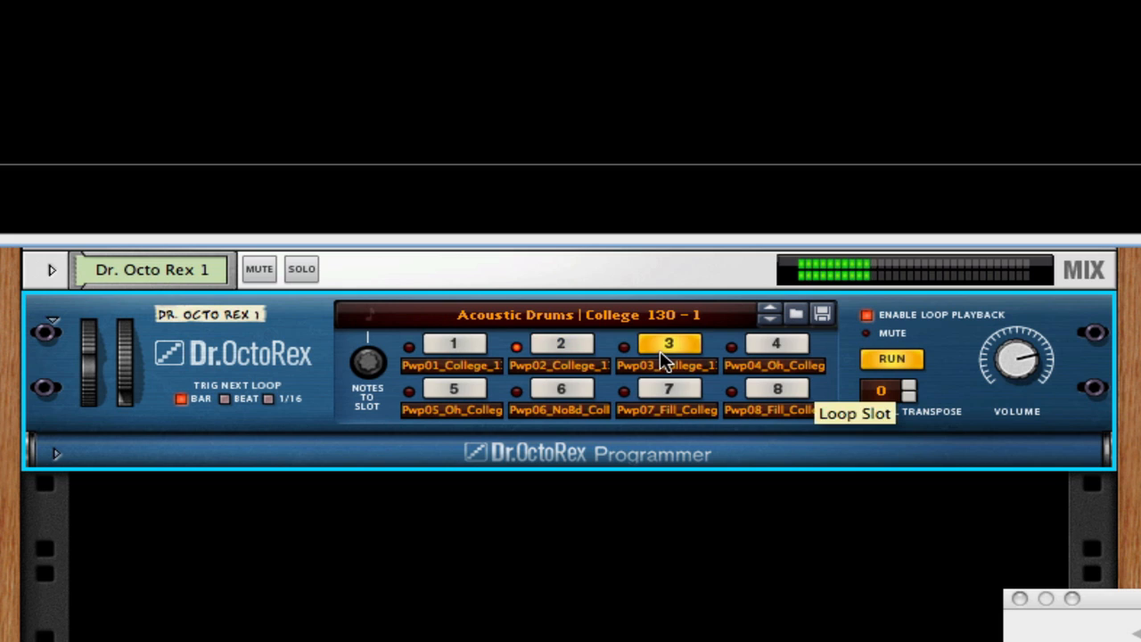
pyautogui.click(777, 342)
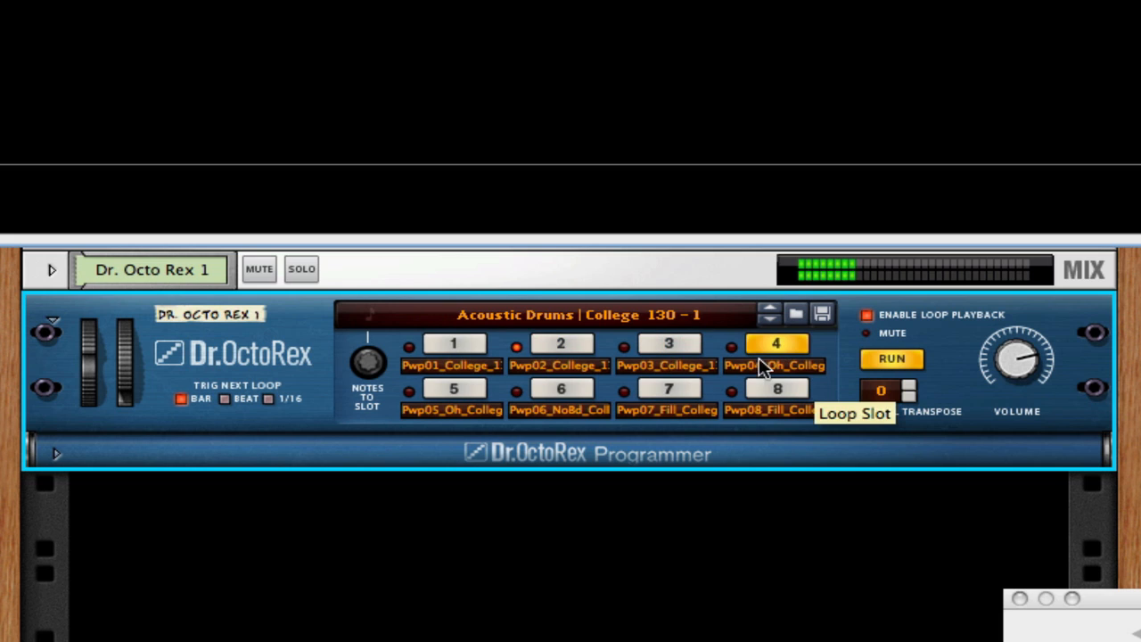
pyautogui.click(559, 393)
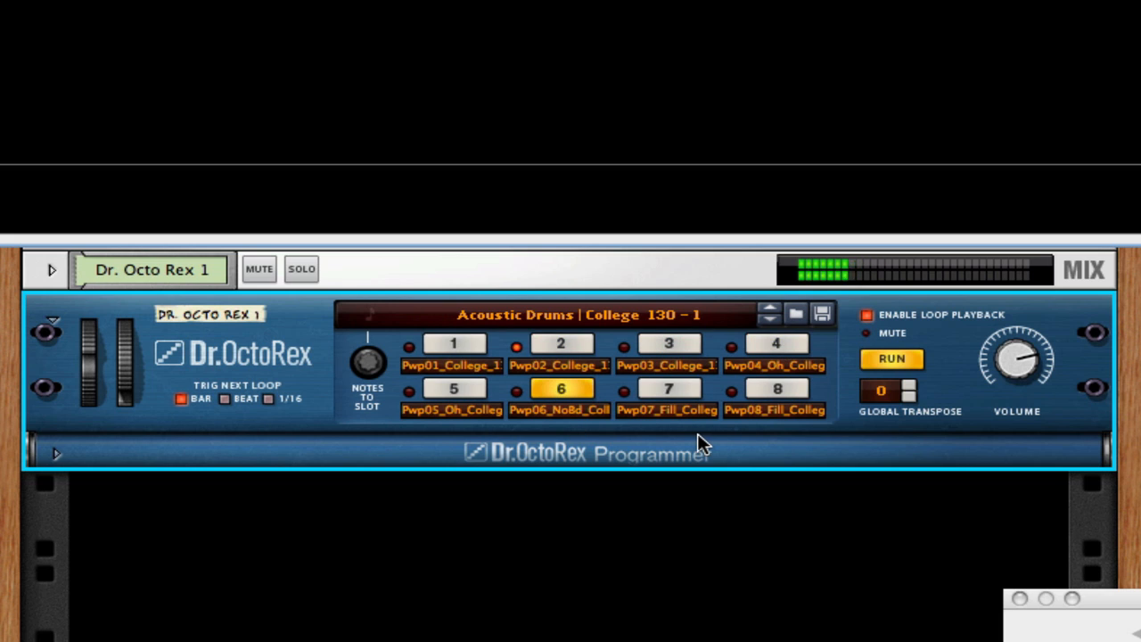
pyautogui.click(662, 393)
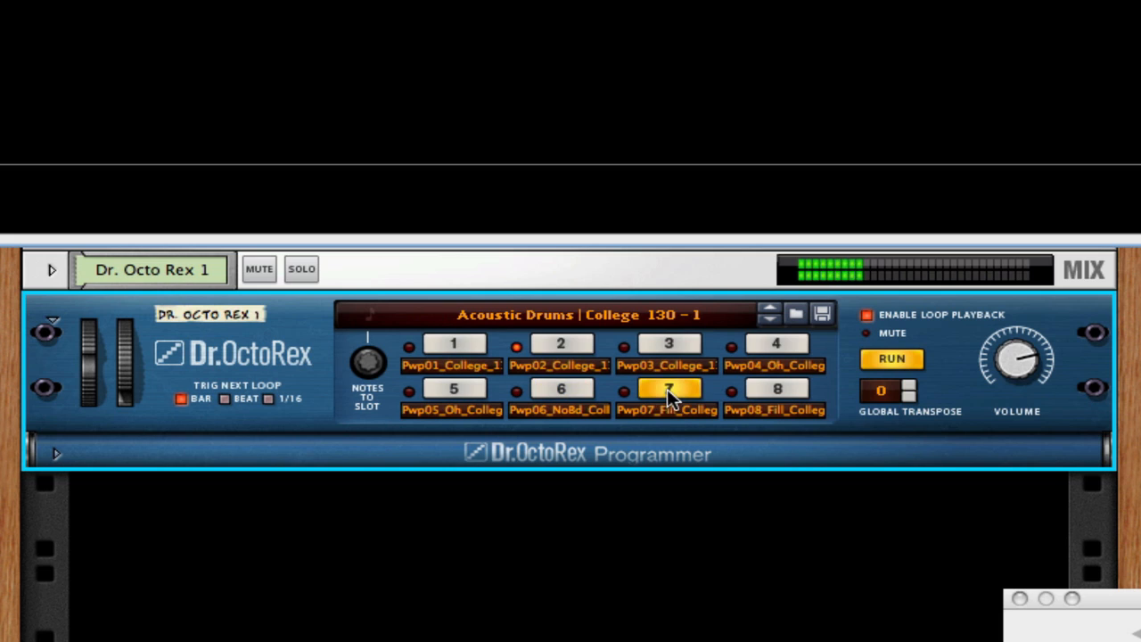
pyautogui.click(456, 342)
pyautogui.click(892, 358)
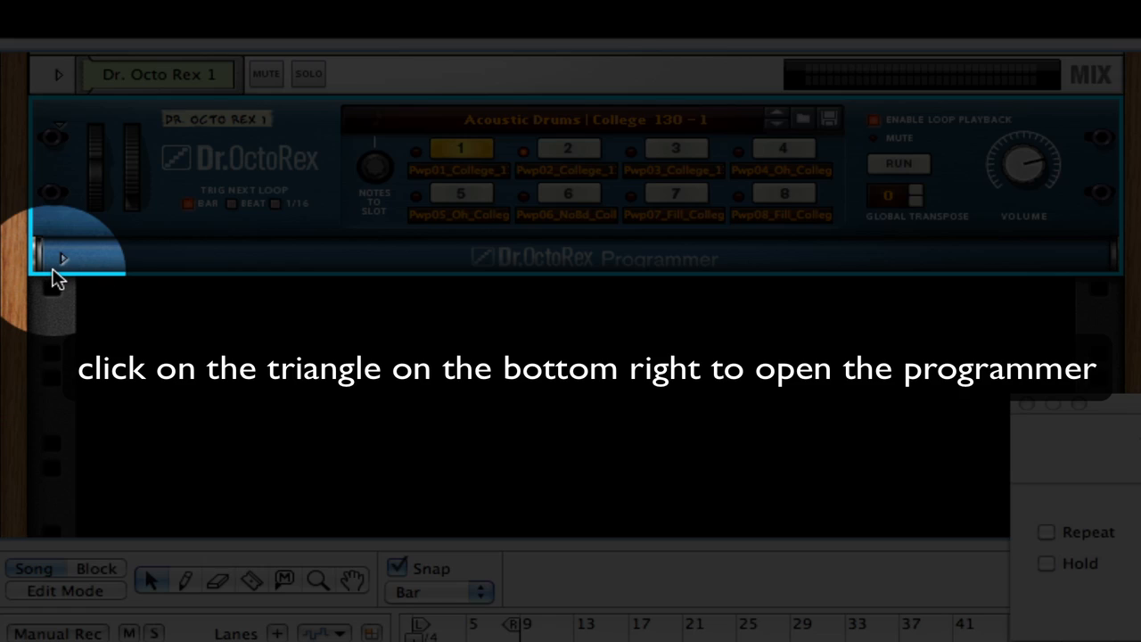
# Unfold the Dr. OctoRex Programmer, fold it away and unfold it again.
pyautogui.click(62, 258)
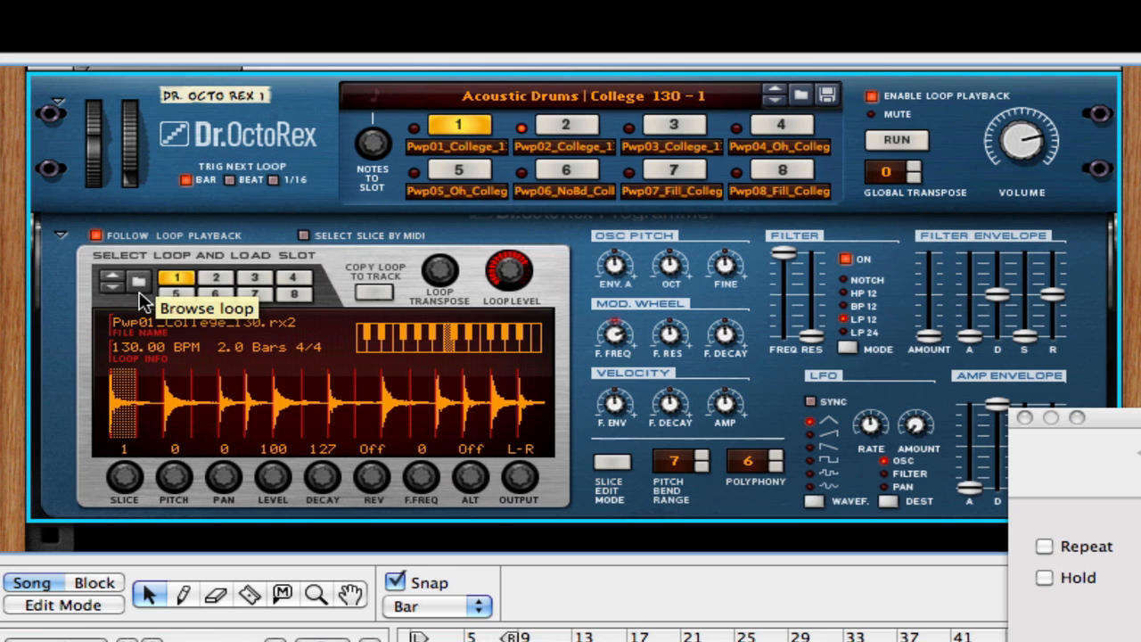
pyautogui.click(61, 232)
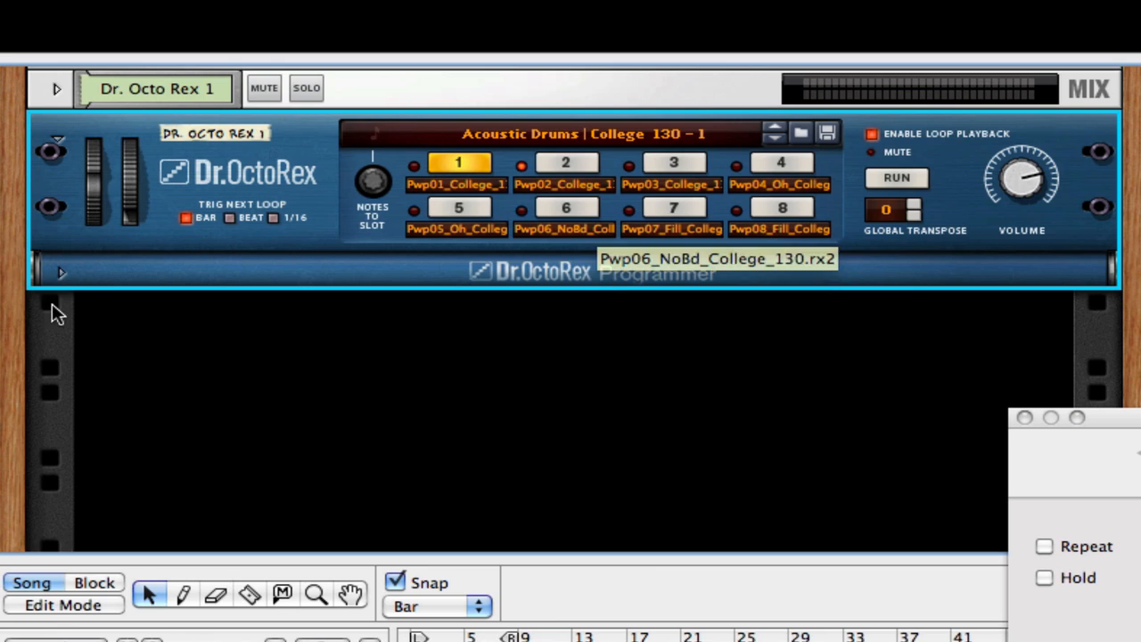
pyautogui.click(59, 274)
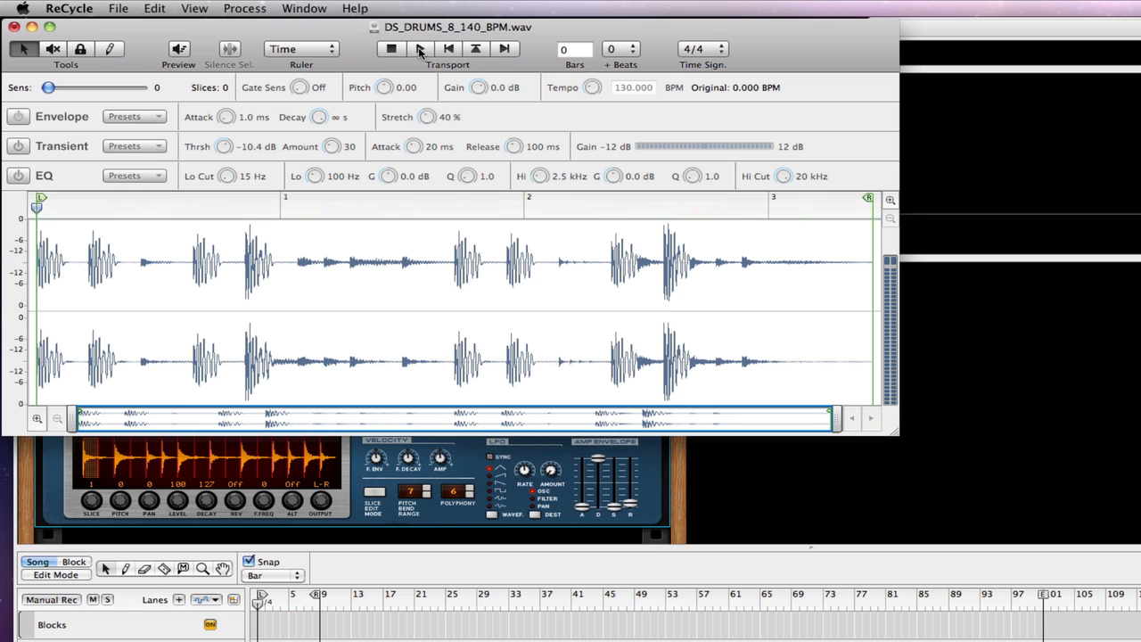
# Switch to ReCycle, play DS_DRUMS_8_140_BPM.wav and slice it with the sensitivity set to 80.
pyautogui.click(420, 50)
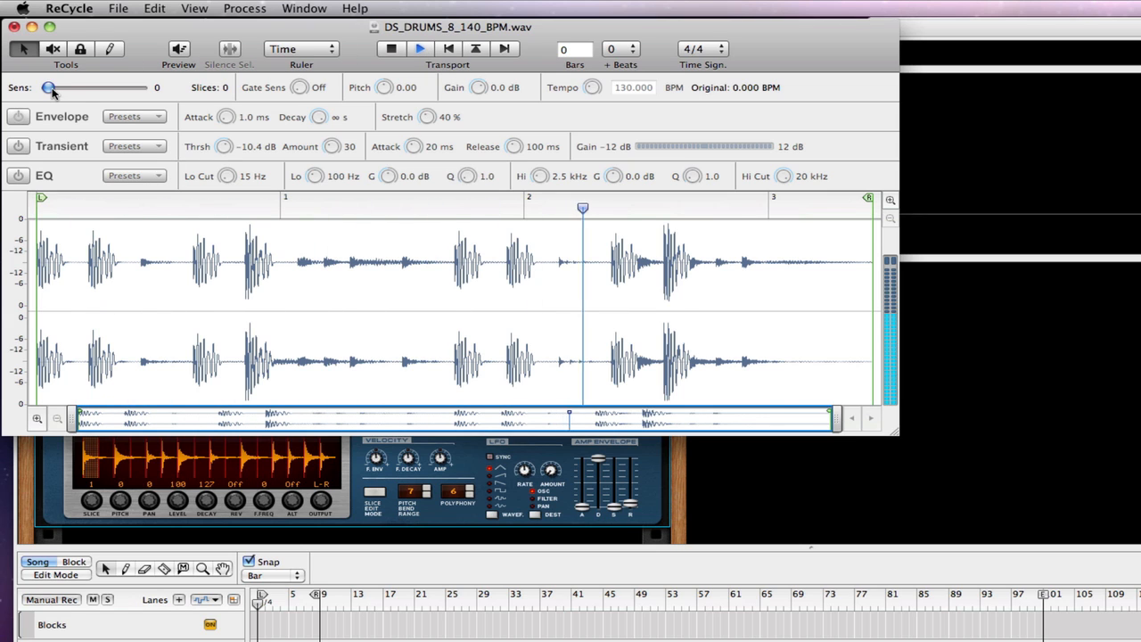
pyautogui.moveTo(49, 88); pyautogui.dragTo(118, 98)
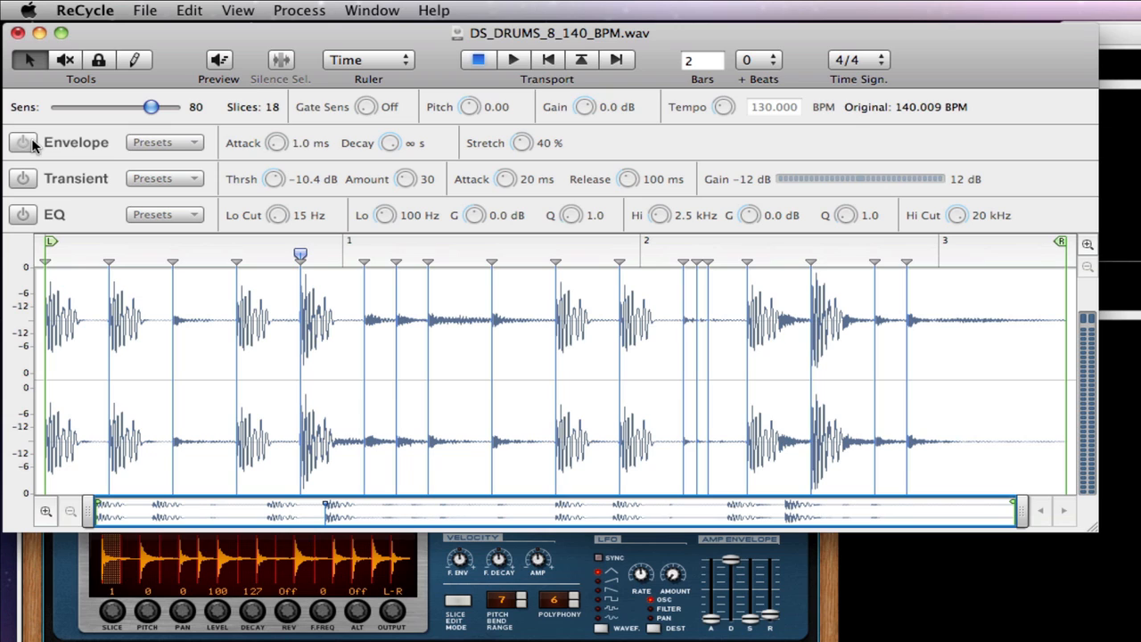
# Turn on Preview, play the sliced drum loop at 115 BPM and set its tempo to 140 BPM.
pyautogui.click(218, 60)
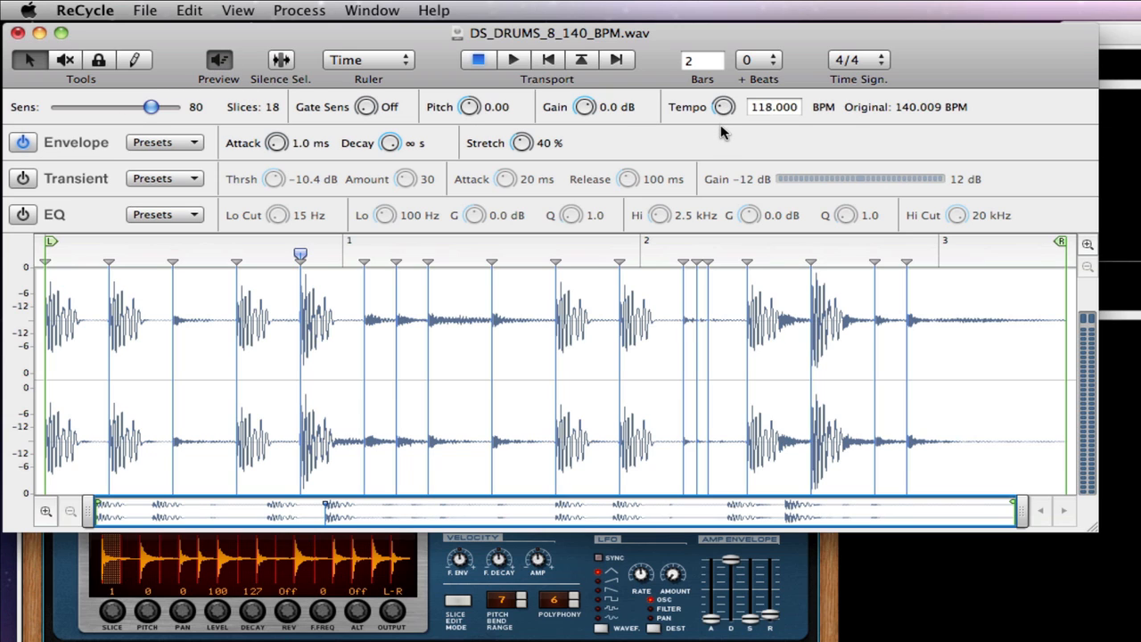
pyautogui.moveTo(721, 126); pyautogui.dragTo(721, 129)
pyautogui.press('space')
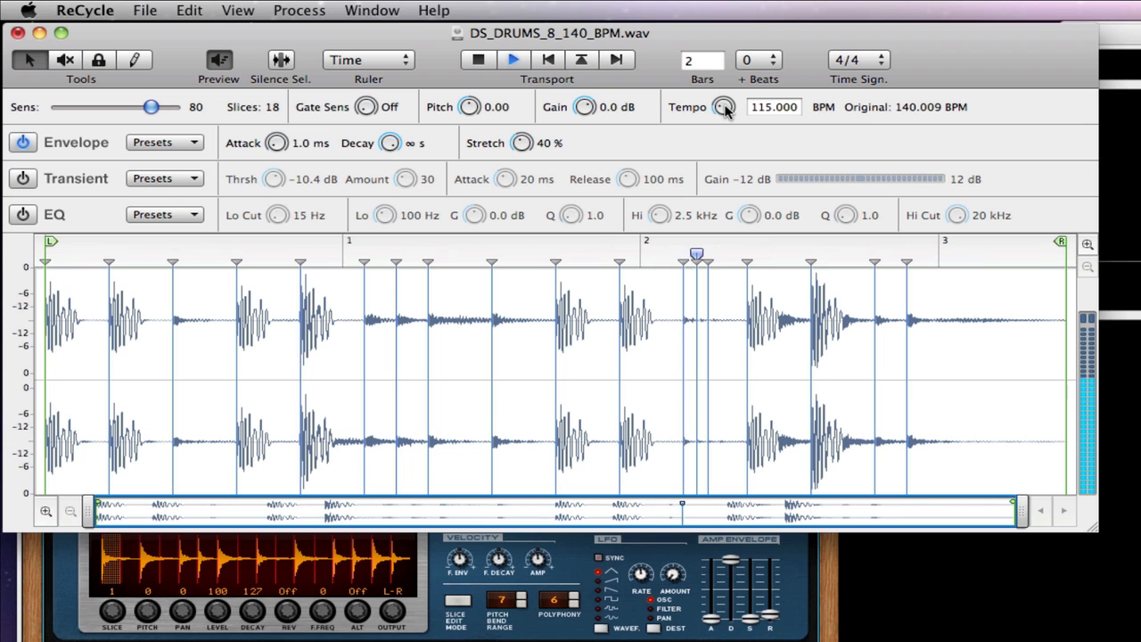
pyautogui.moveTo(725, 108); pyautogui.dragTo(724, 105)
pyautogui.click(117, 9)
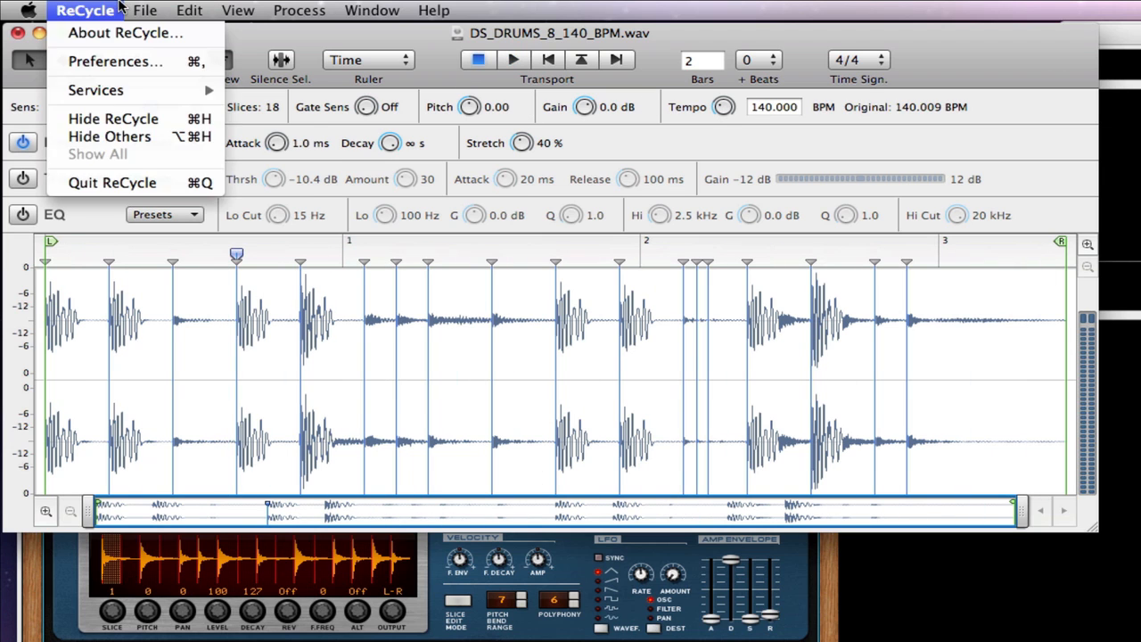
pyautogui.click(170, 129)
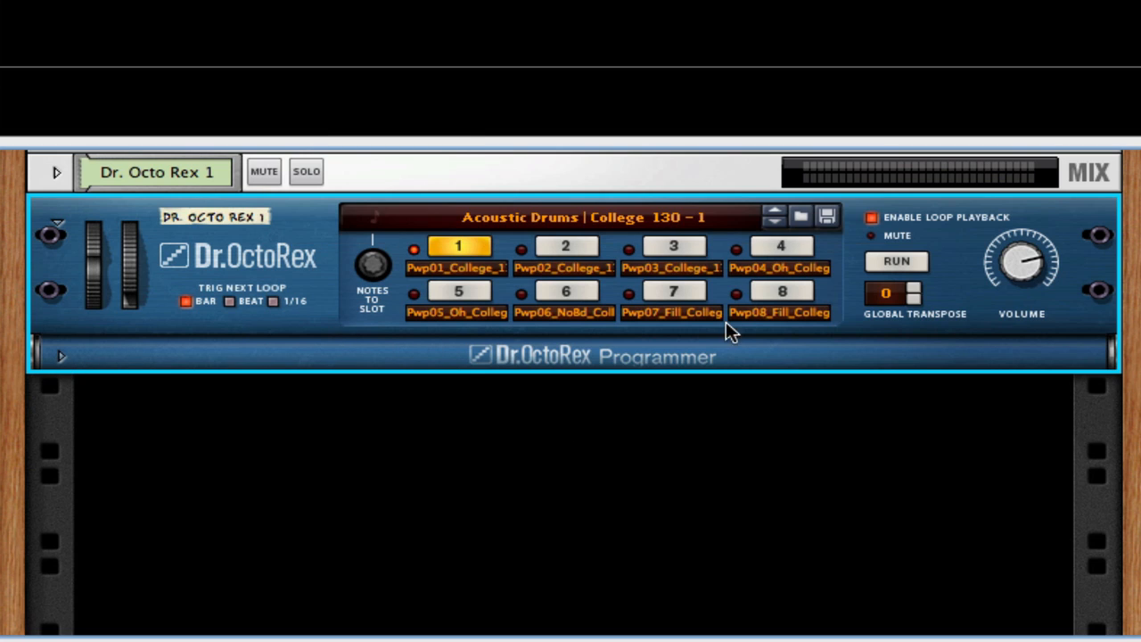
# Switch to Reason and load Acoustic Drums | College 130 - 1 from the Factory Sound Bank's Dr Octo Rex Patches folder.
pyautogui.click(801, 217)
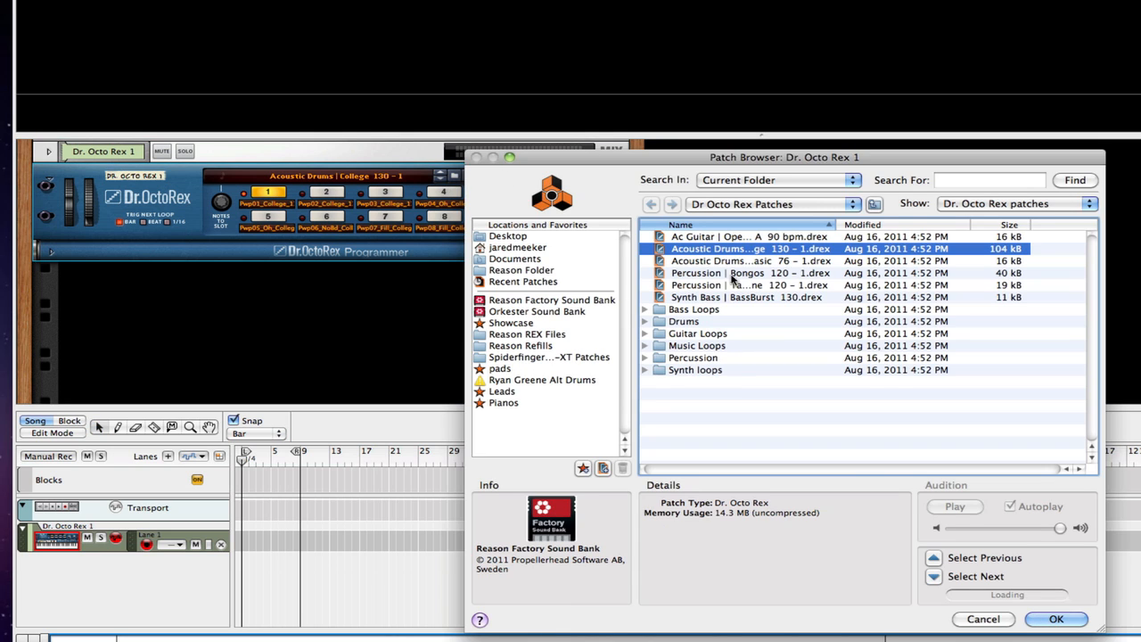
pyautogui.click(515, 301)
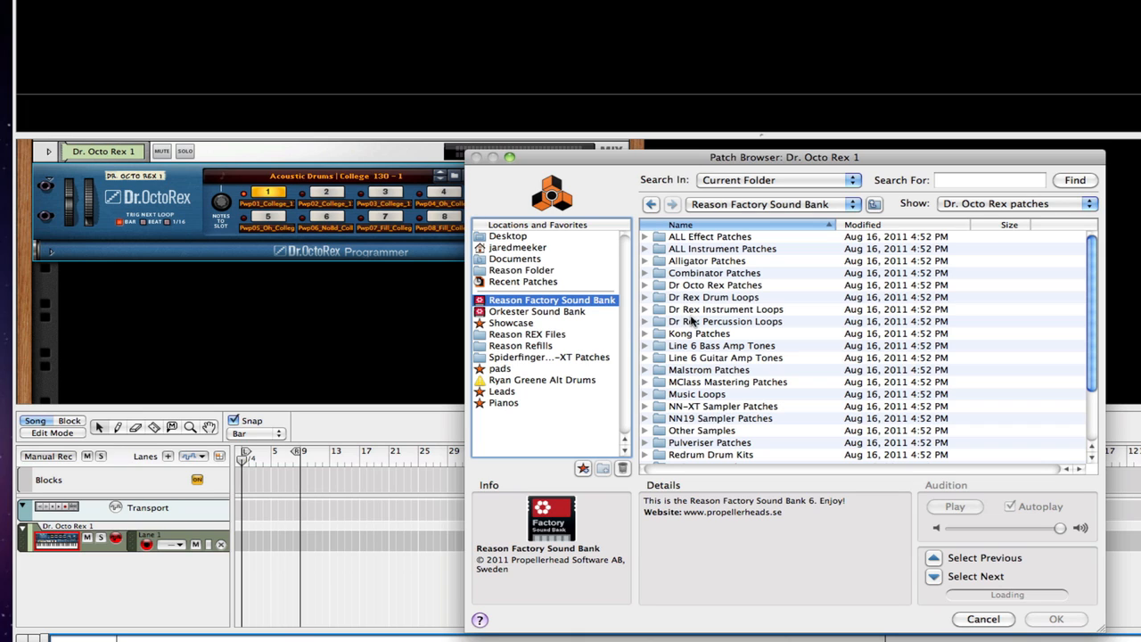
pyautogui.doubleClick(686, 285)
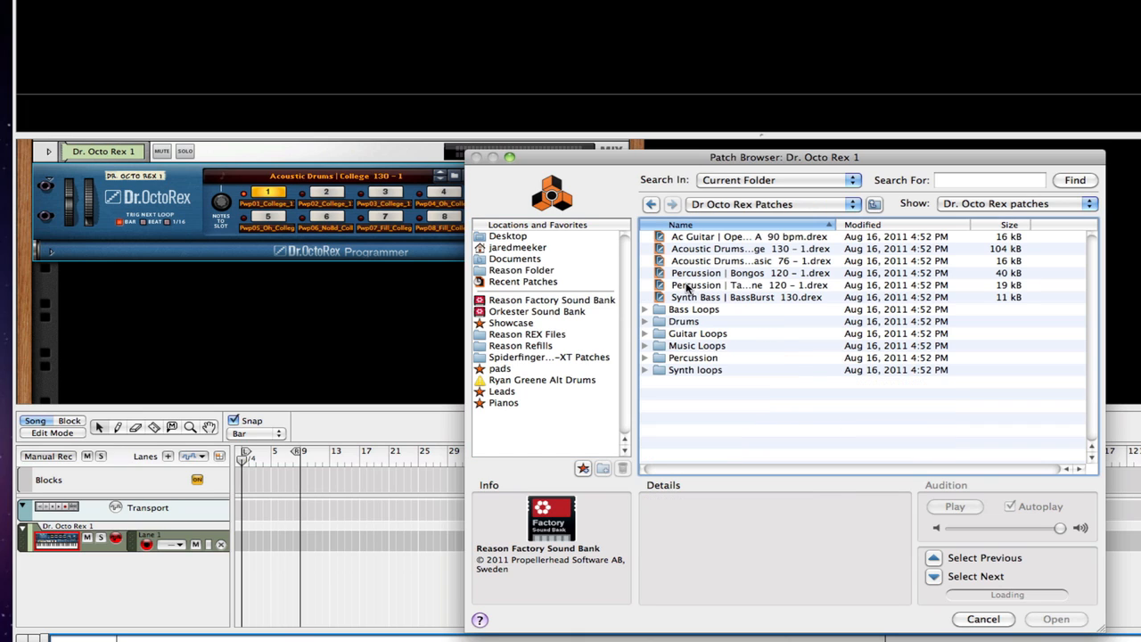
pyautogui.click(724, 249)
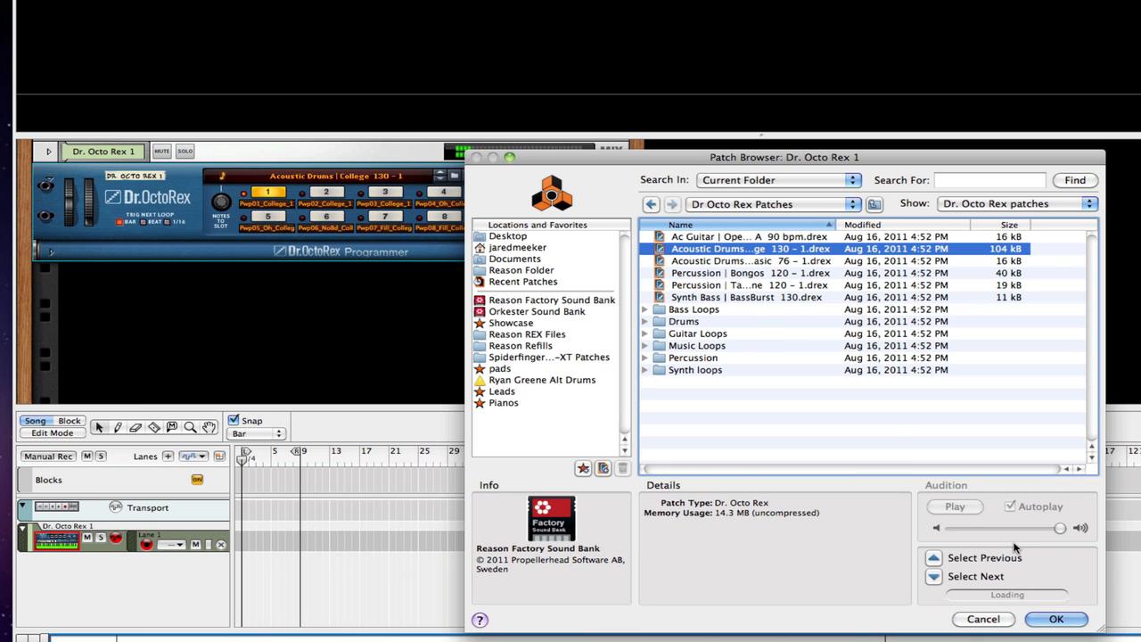
pyautogui.click(1055, 619)
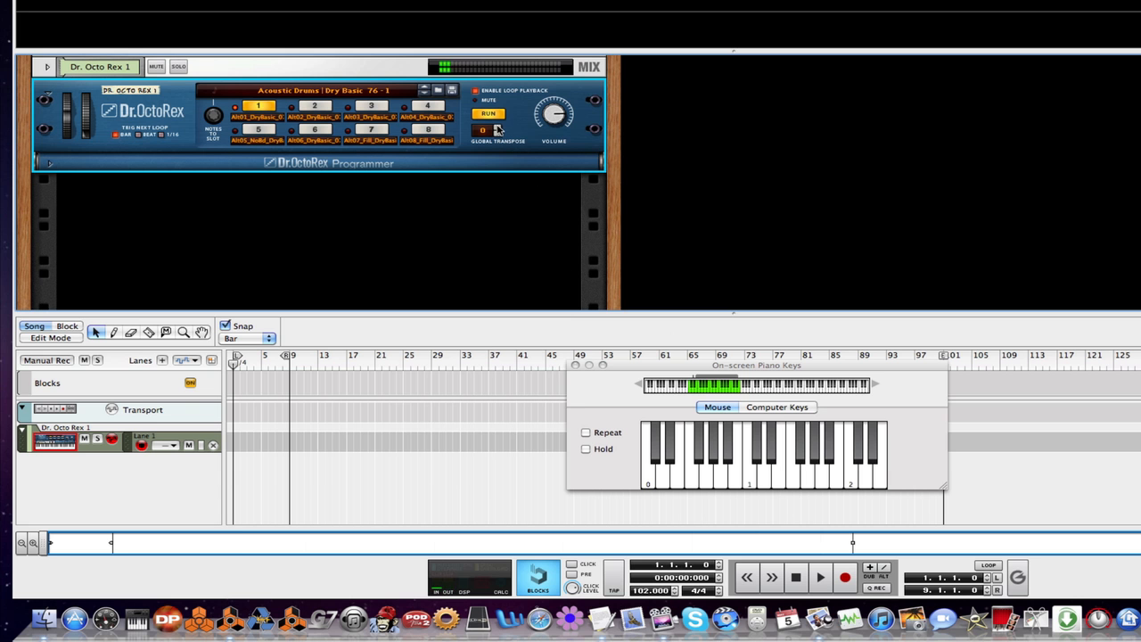
# Preview the Percussion | Tambourine 120 - 1 patch, load Synth Bass | Bassimiliated 128 from Bass Loops, and play its second loop.
pyautogui.click(437, 90)
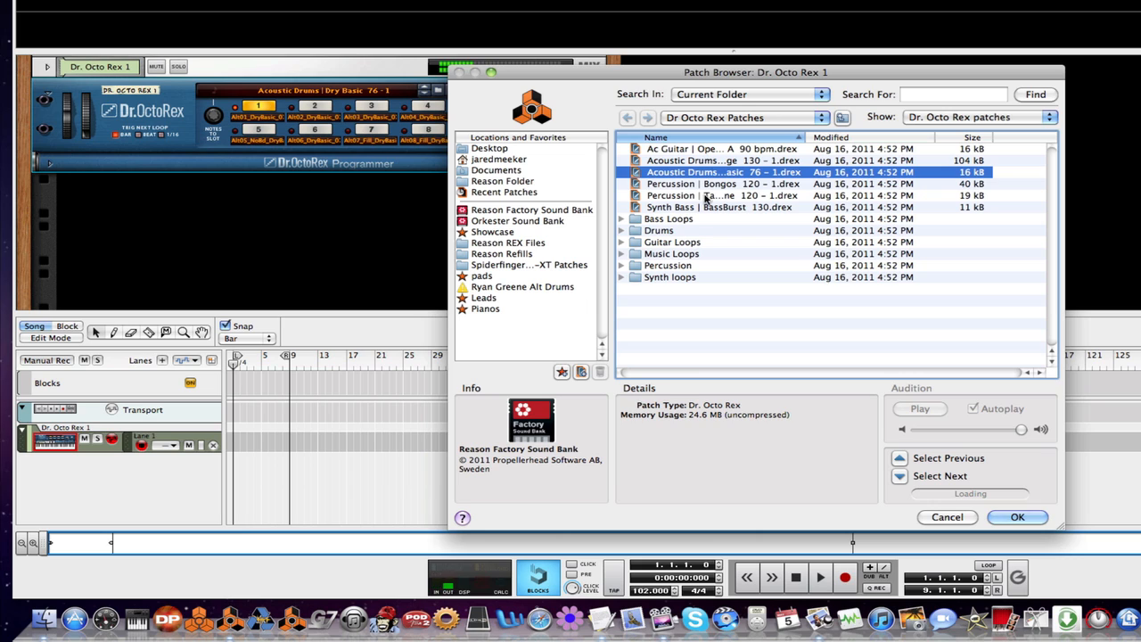
pyautogui.click(705, 196)
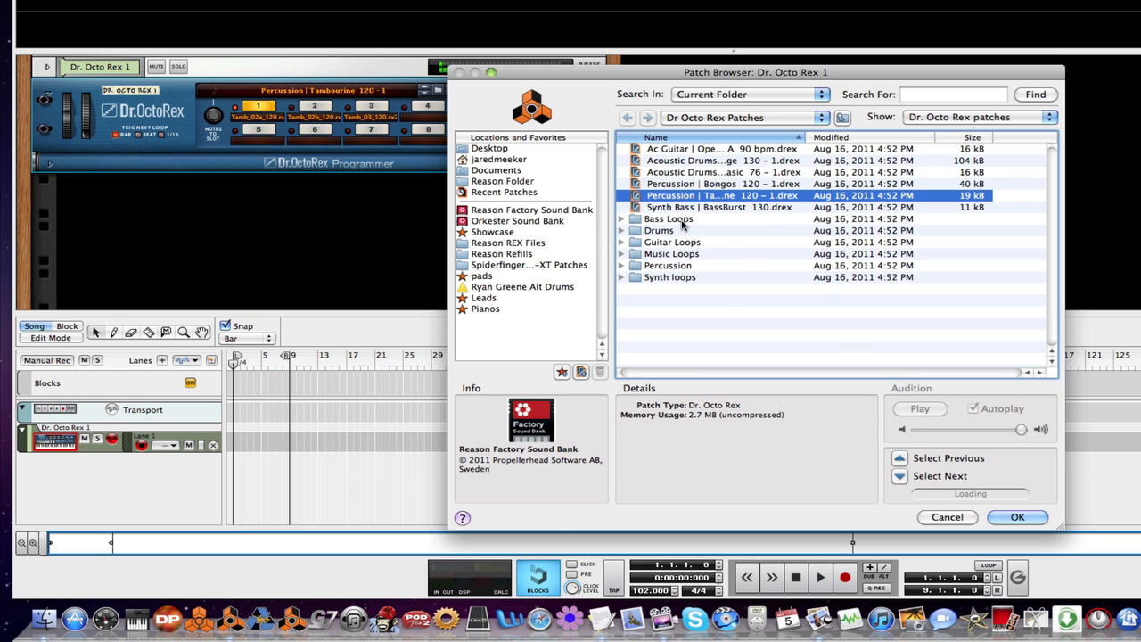
pyautogui.doubleClick(683, 222)
pyautogui.doubleClick(747, 149)
pyautogui.doubleClick(749, 161)
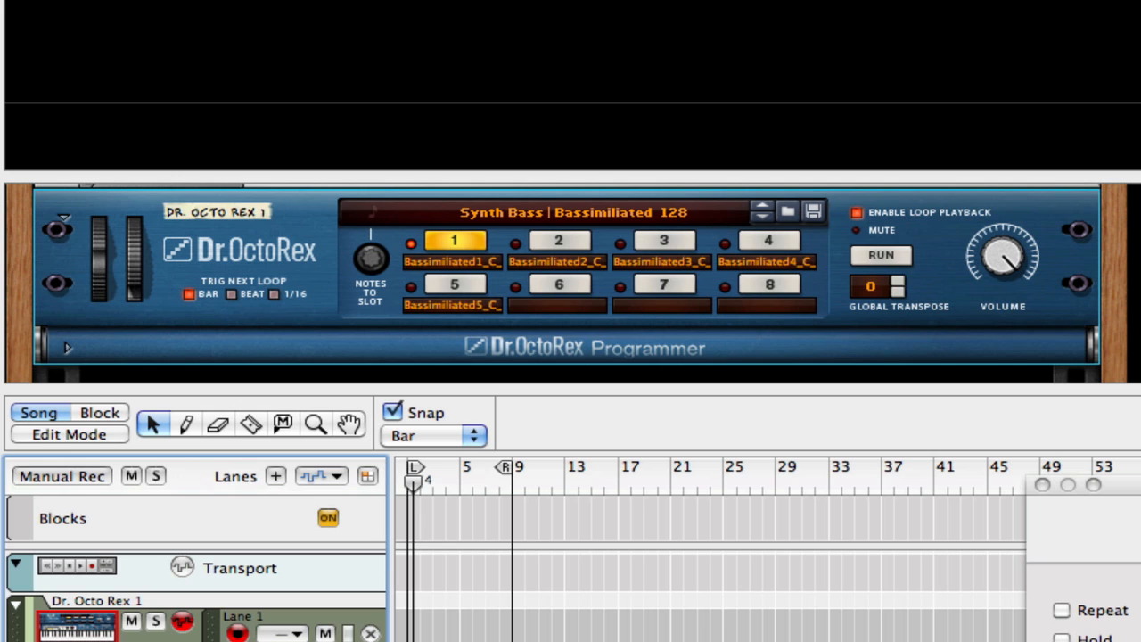
pyautogui.press('space')
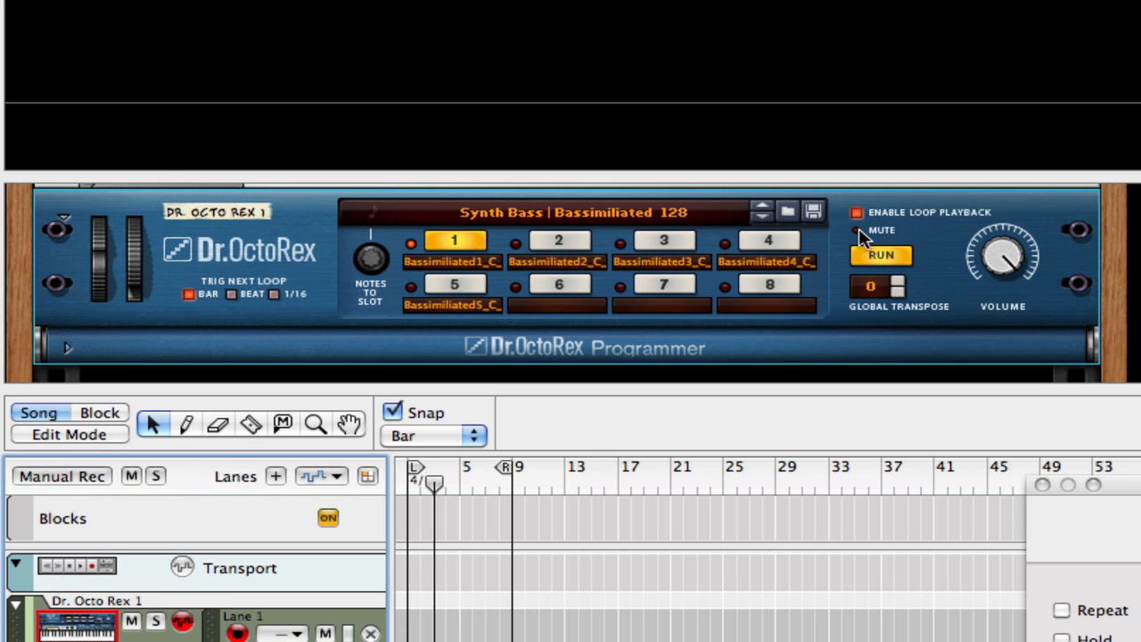
pyautogui.click(545, 238)
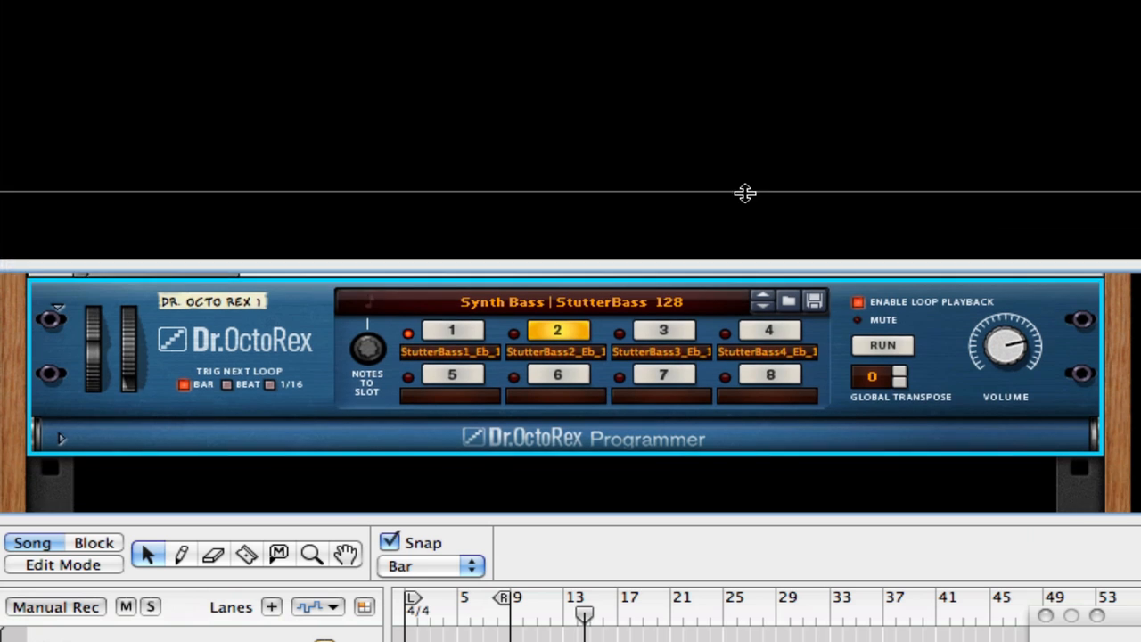
# Unfold the Programmer and load Rok02_Rock_105_JMS.rx2 from the Dr Rex Drum Loops' 105 Rock folder into slot 2.
pyautogui.click(63, 237)
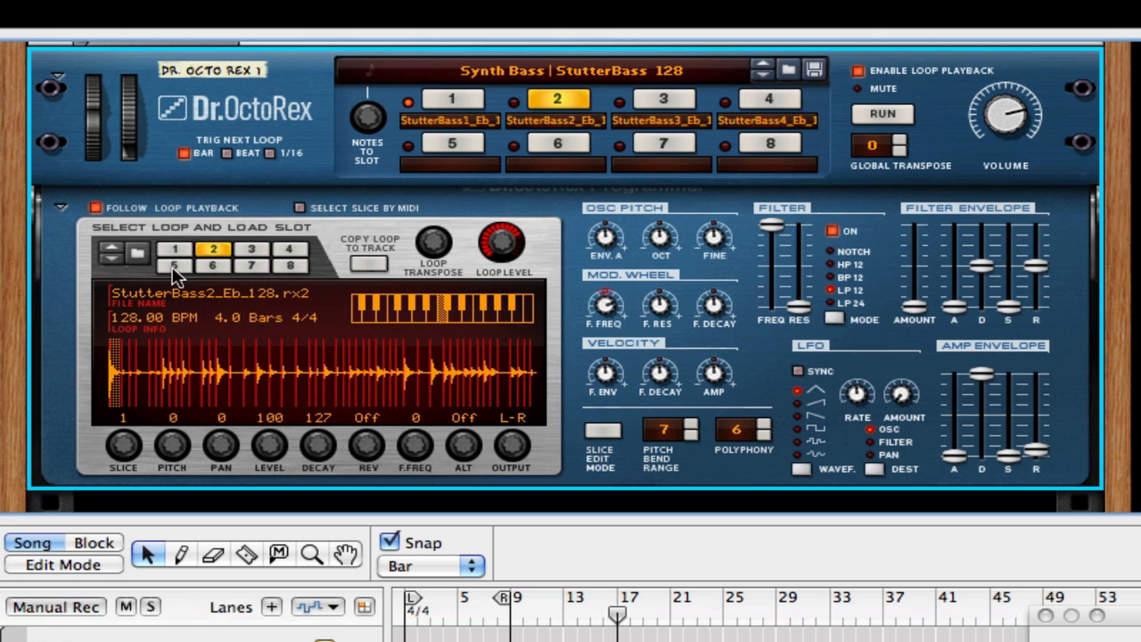
pyautogui.click(136, 254)
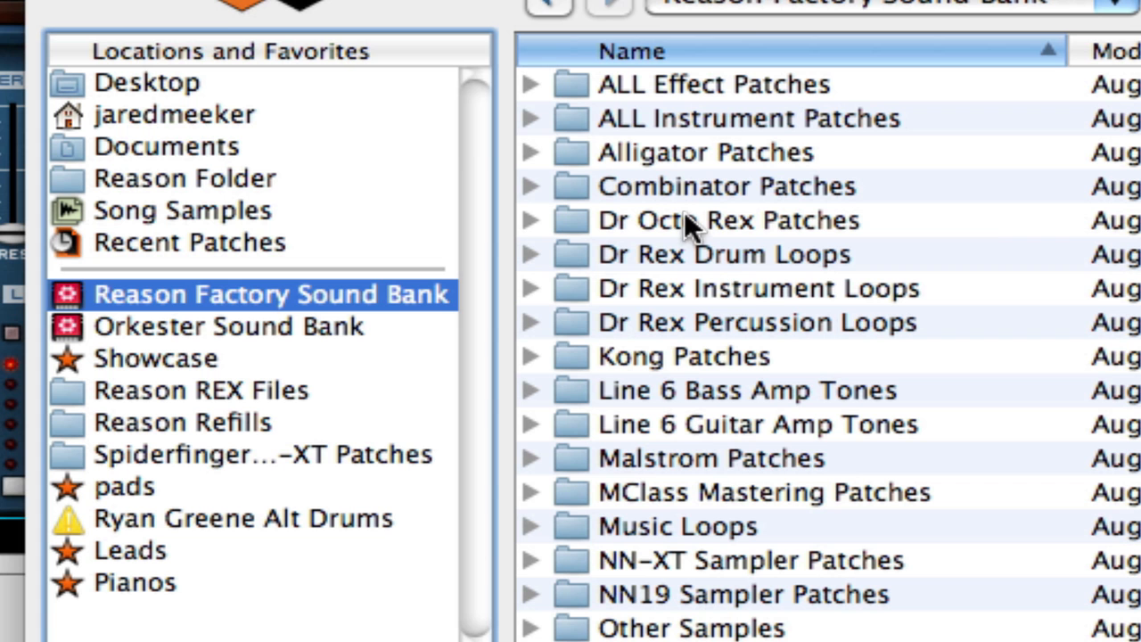
pyautogui.click(668, 254)
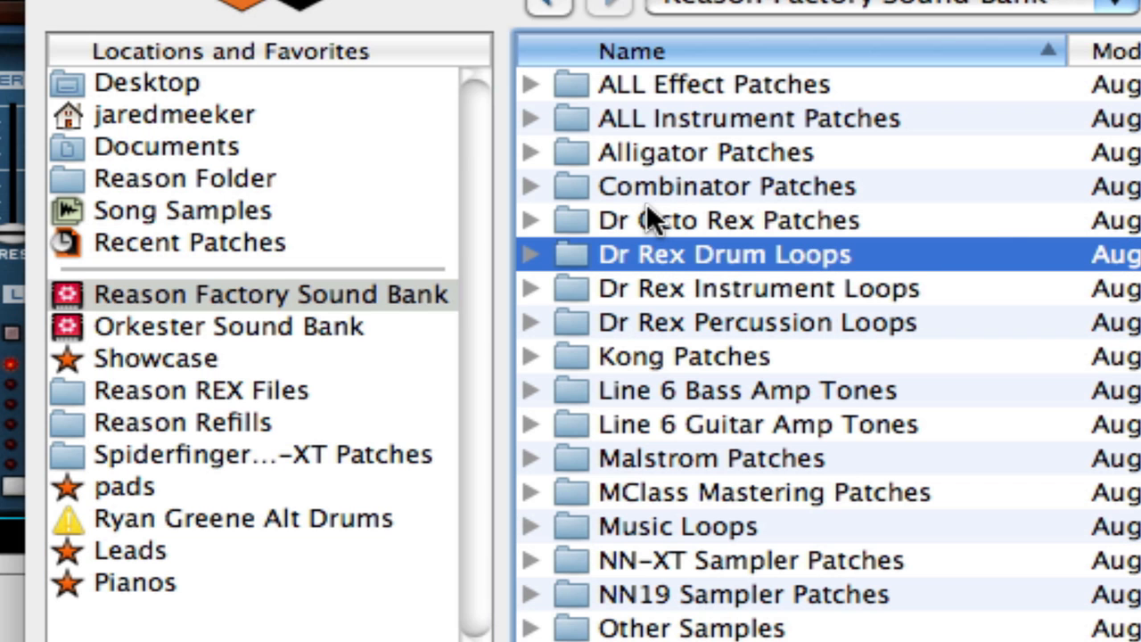
pyautogui.click(682, 287)
pyautogui.click(645, 323)
pyautogui.doubleClick(687, 254)
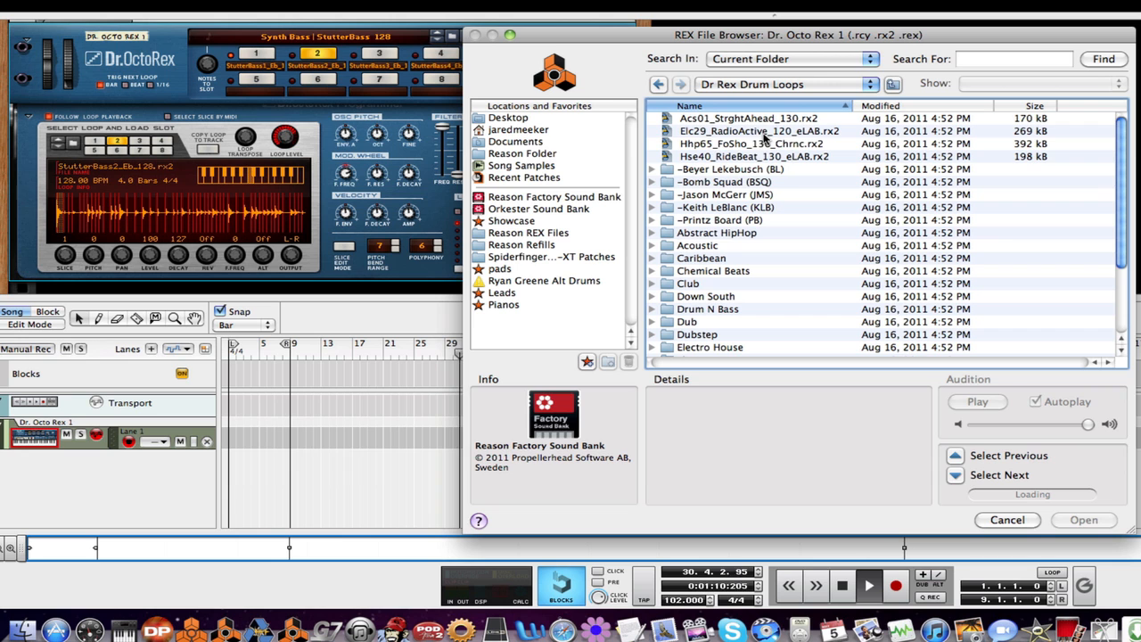
pyautogui.doubleClick(753, 192)
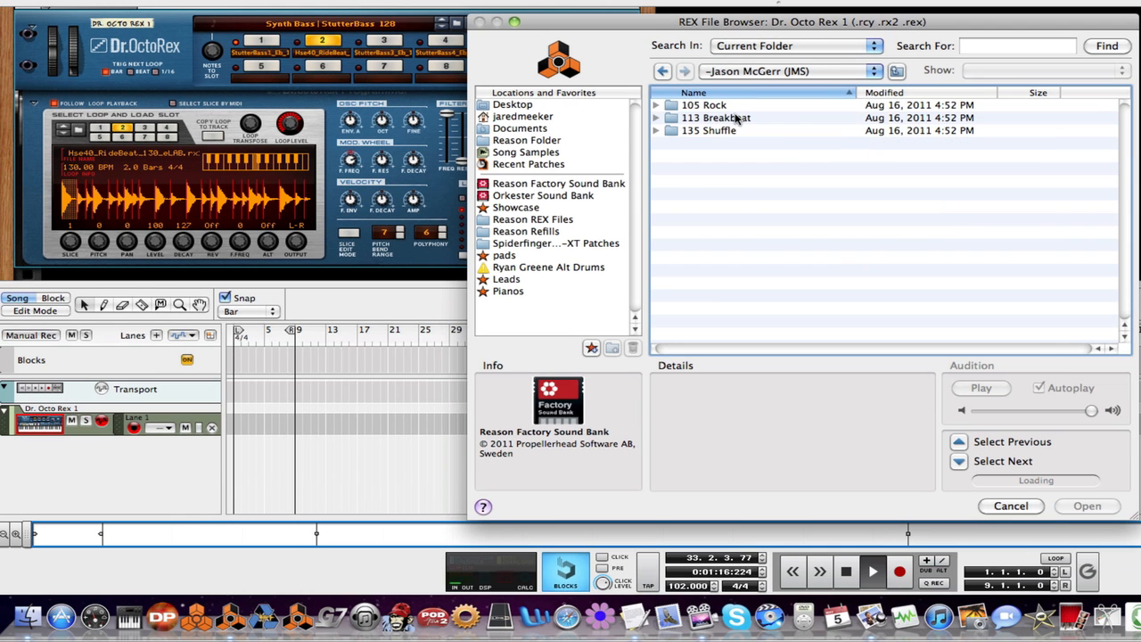
pyautogui.click(730, 121)
pyautogui.doubleClick(733, 105)
pyautogui.click(738, 116)
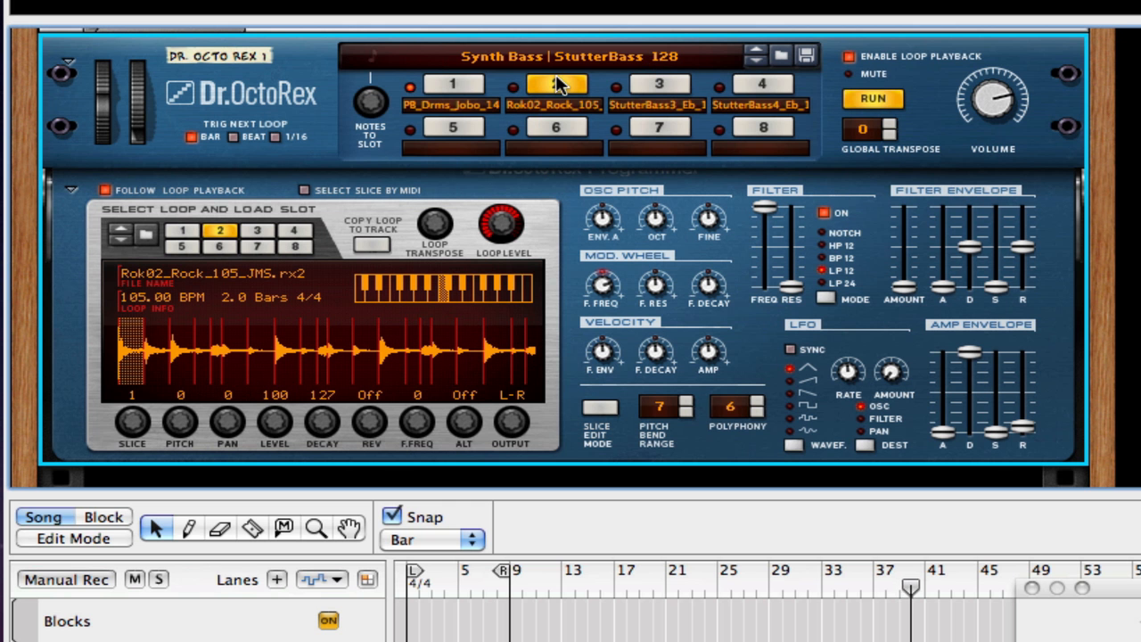
# Alternate playback between the loops in slots 1 and 2, and set Trig Next Loop to Beat.
pyautogui.click(450, 86)
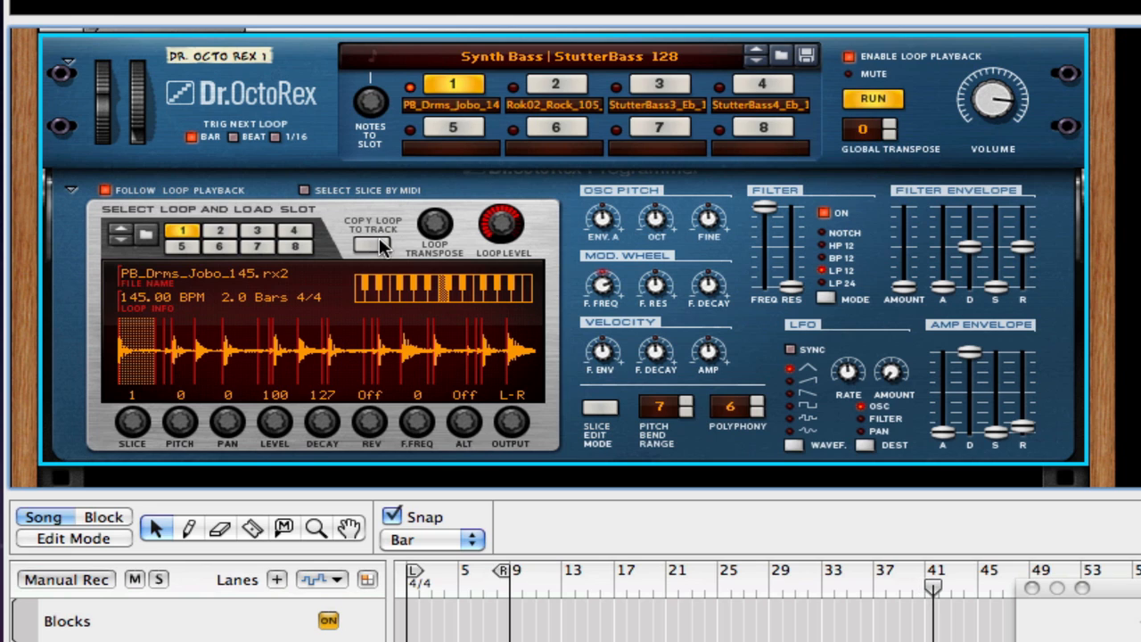
pyautogui.click(554, 85)
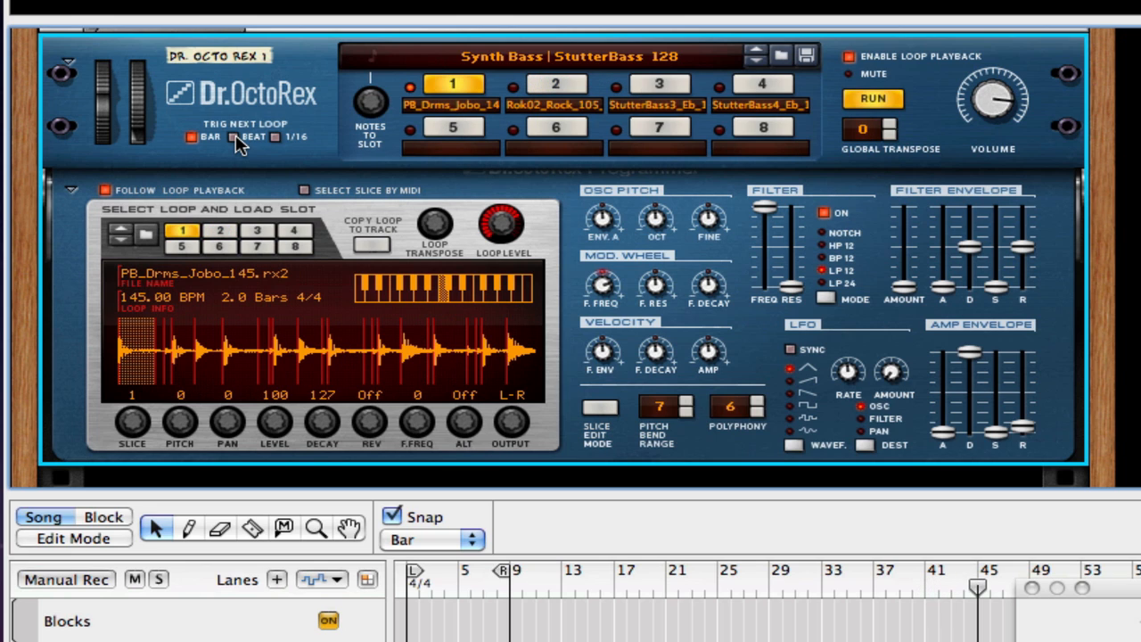
pyautogui.click(235, 137)
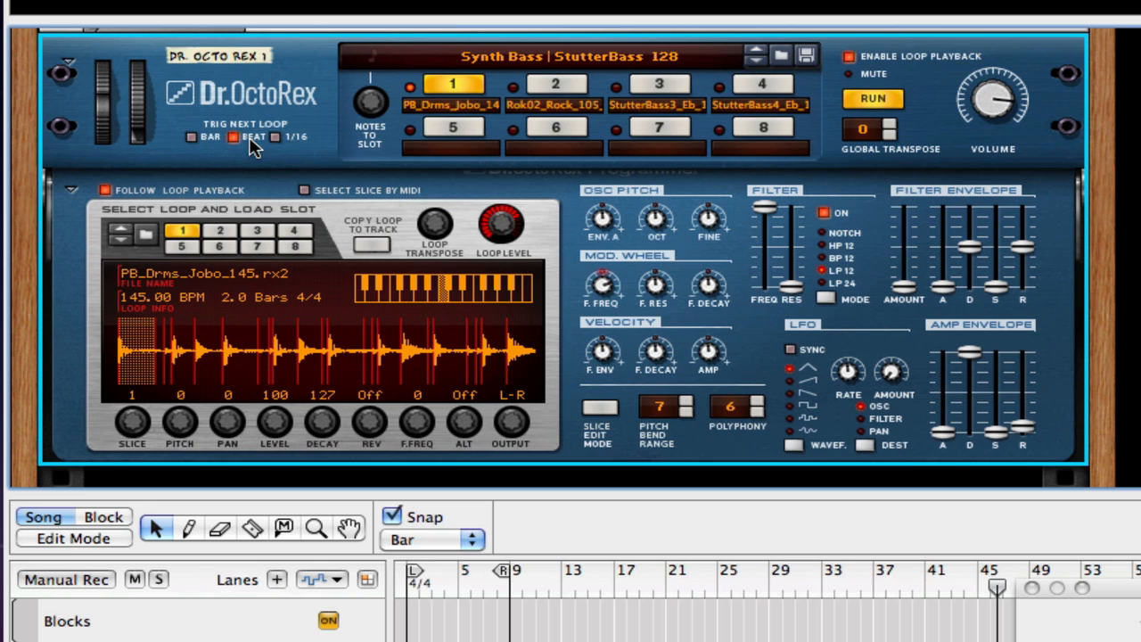
# Switch back and forth between the loops in slots 1 and 2 several times with Beat triggering, ending on slot 2.
pyautogui.click(548, 85)
pyautogui.click(455, 87)
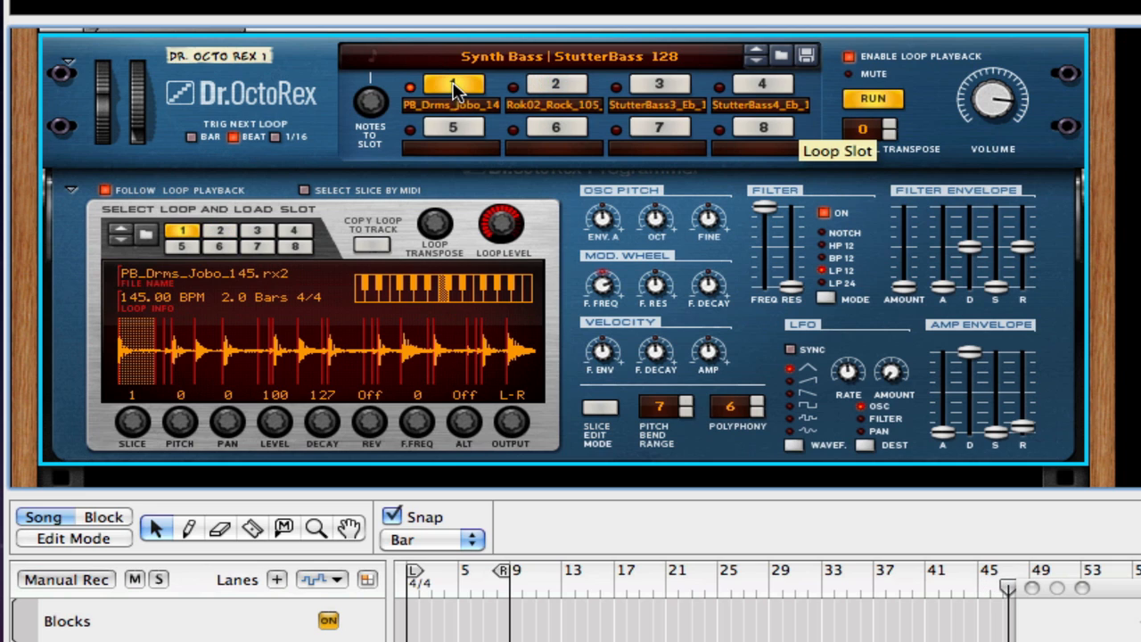
pyautogui.click(575, 86)
pyautogui.click(454, 86)
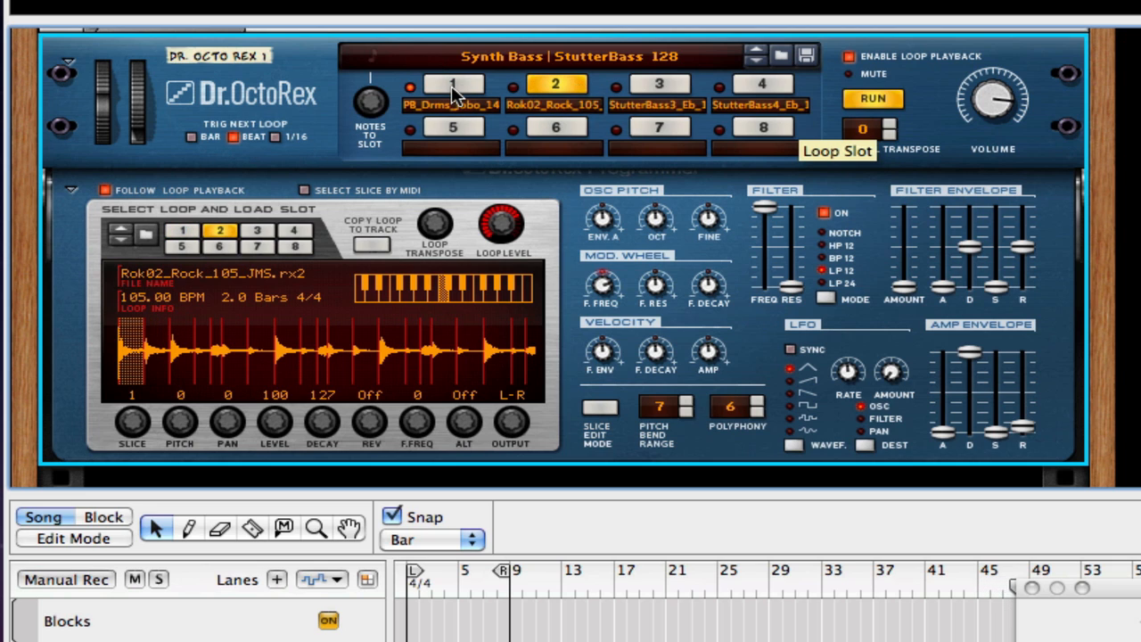
pyautogui.click(575, 87)
pyautogui.click(463, 85)
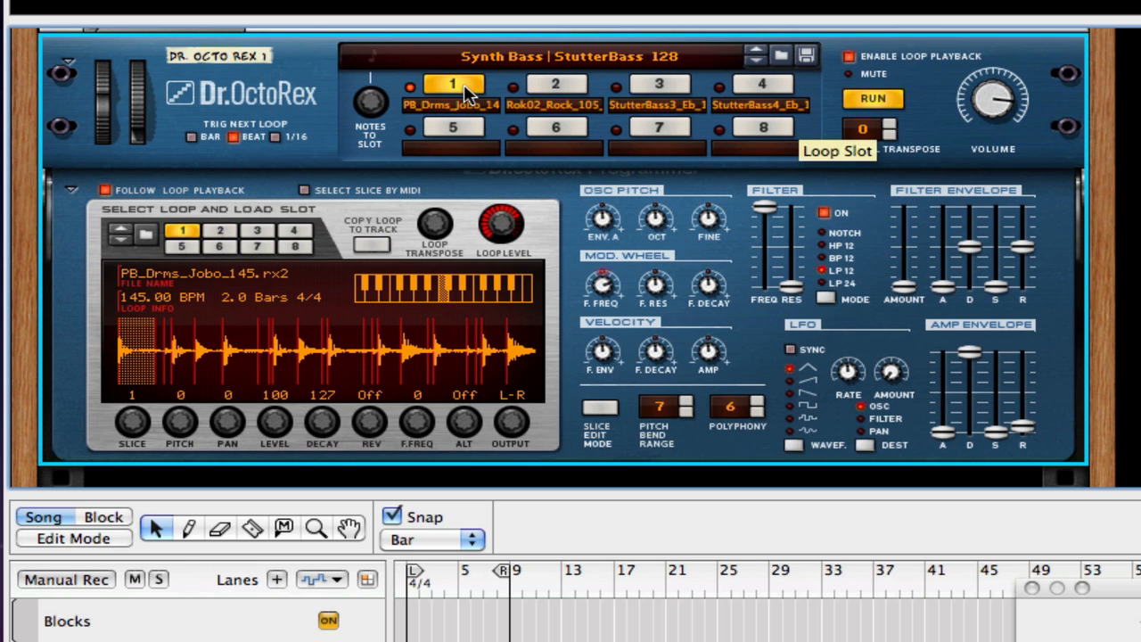
pyautogui.click(549, 85)
# Set Trig Next Loop to 1/16 and switch repeatedly between the loops in slots 1 and 2, ending on slot 2.
pyautogui.click(275, 138)
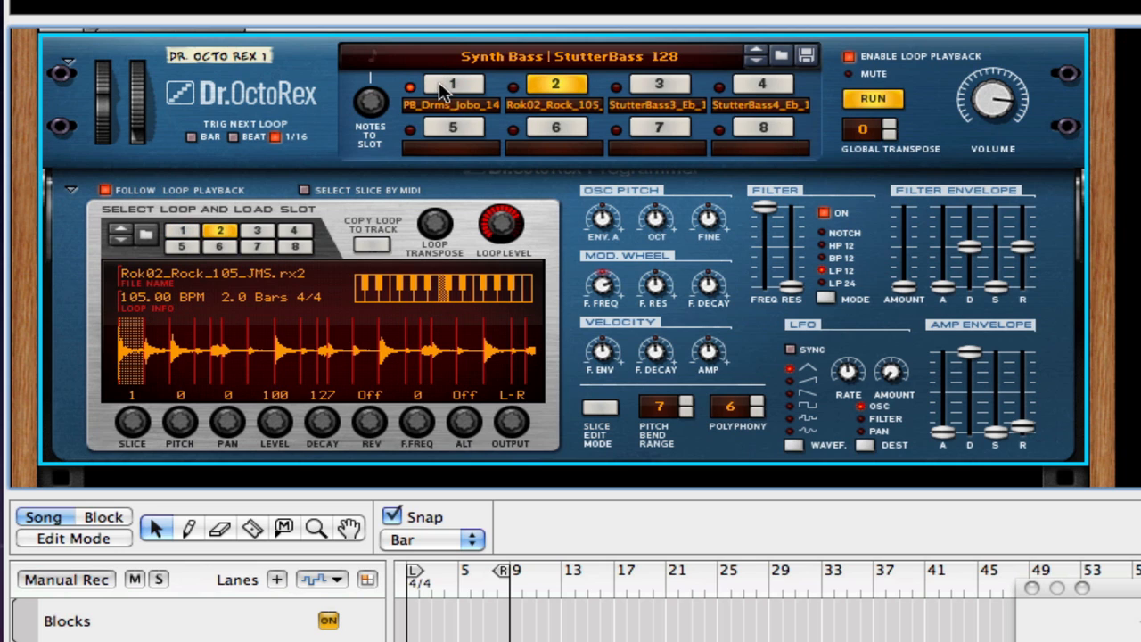
pyautogui.click(451, 86)
pyautogui.click(553, 83)
pyautogui.click(450, 85)
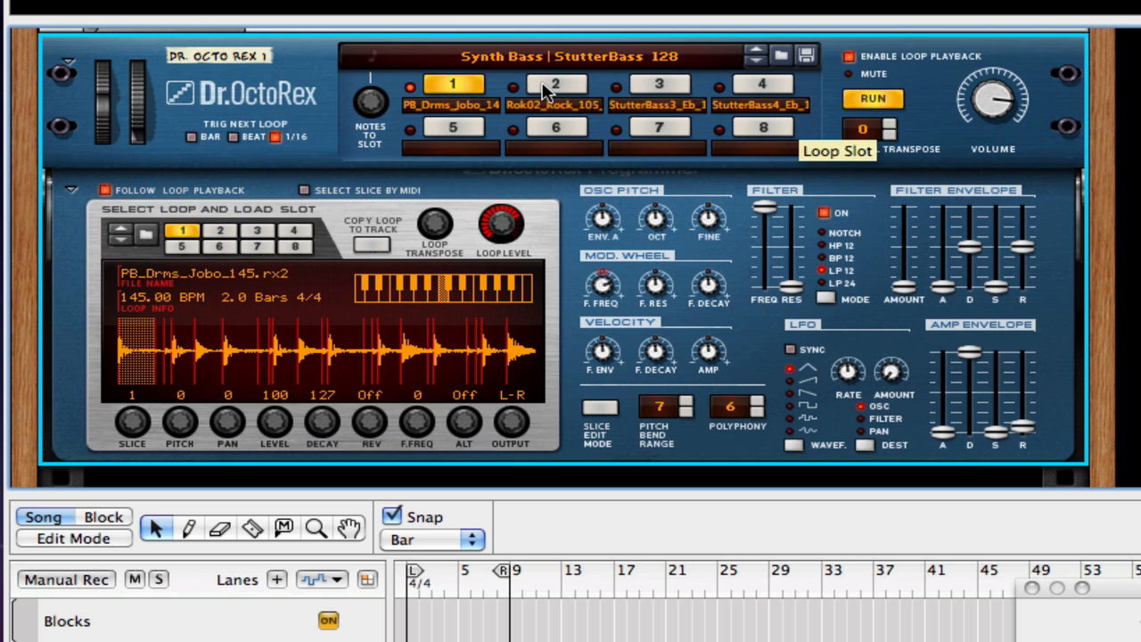
pyautogui.click(548, 84)
pyautogui.click(470, 87)
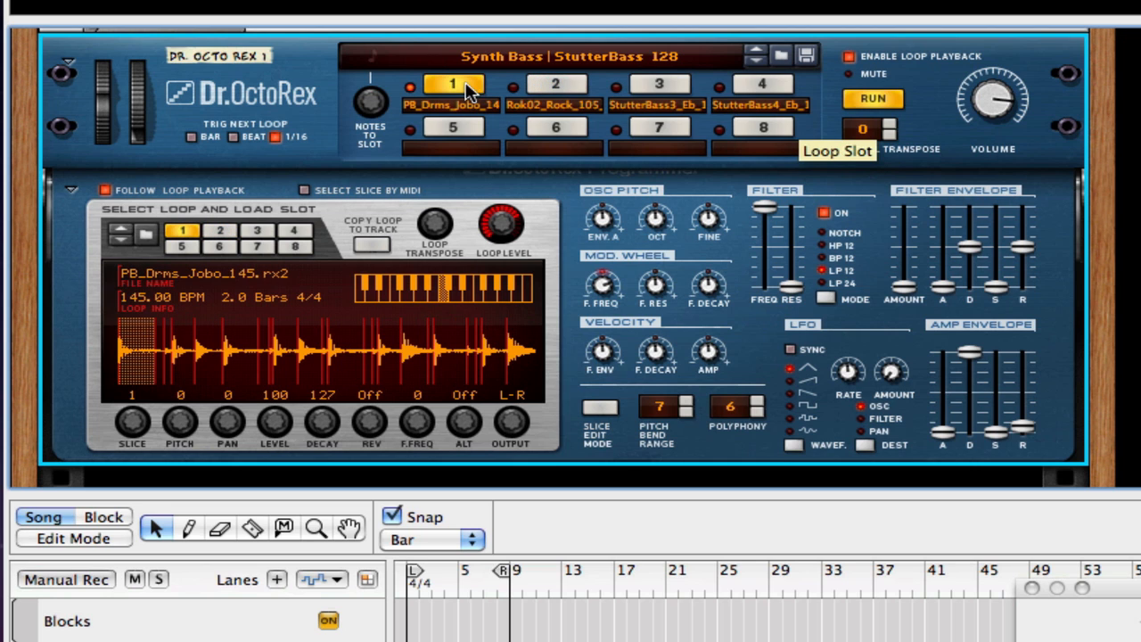
pyautogui.click(547, 87)
pyautogui.click(573, 85)
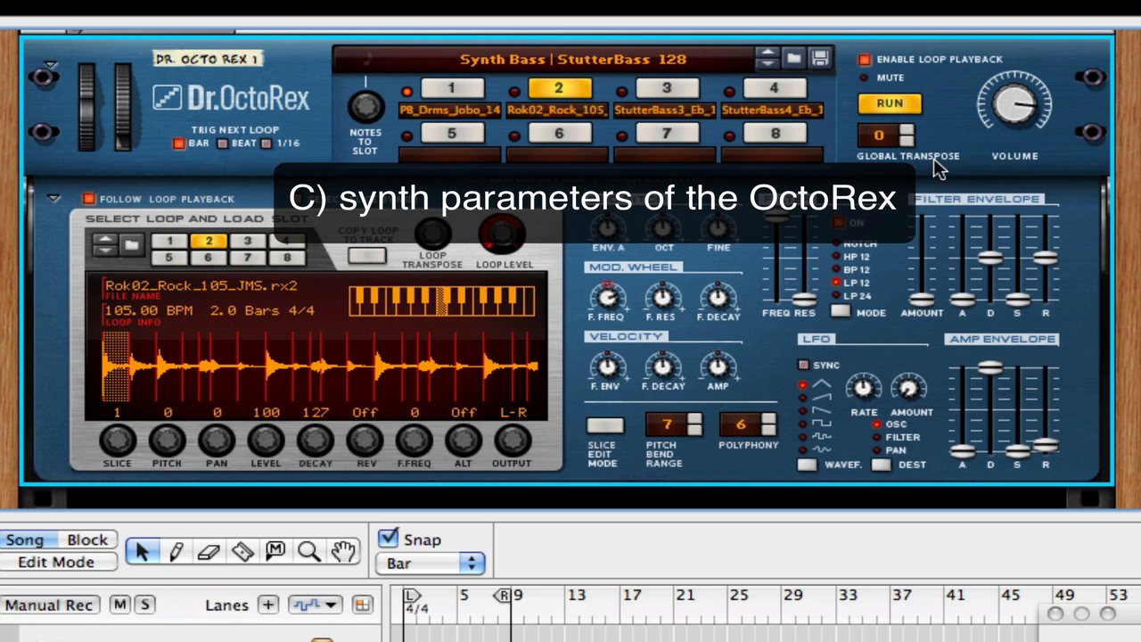
# Turn up the Dr. OctoRex volume, try the Amp Envelope attack, and lower its decay to 44.
pyautogui.moveTo(1025, 103); pyautogui.dragTo(997, 32)
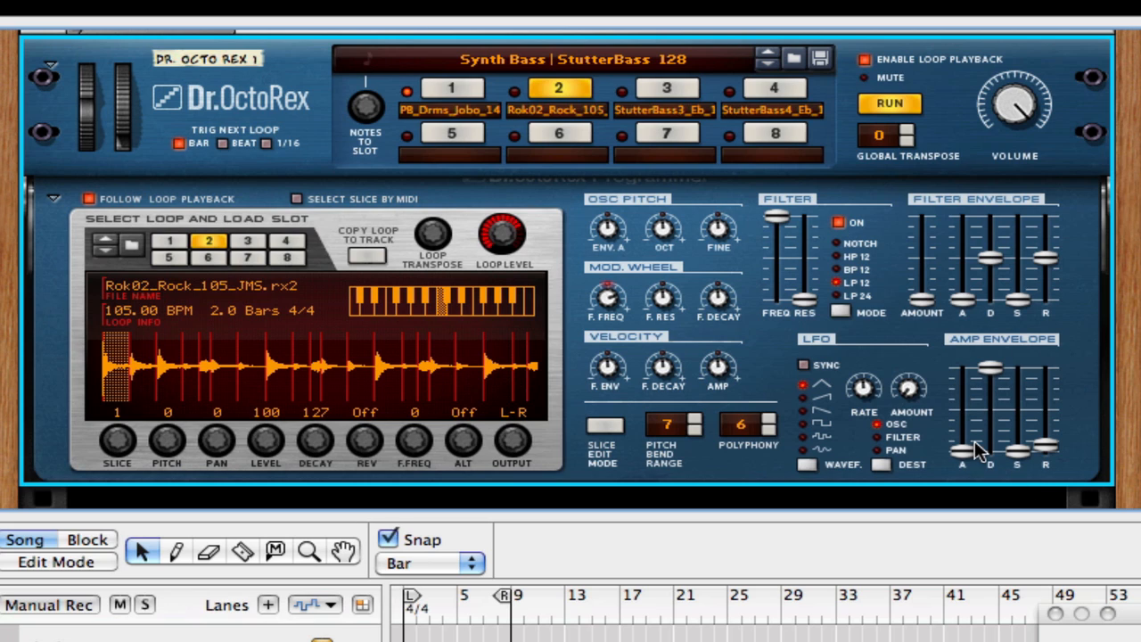
pyautogui.moveTo(974, 442); pyautogui.dragTo(950, 421)
pyautogui.moveTo(990, 376)
pyautogui.mouseDown()
pyautogui.moveTo(989, 418)
pyautogui.moveTo(963, 453)
pyautogui.moveTo(994, 435)
pyautogui.moveTo(989, 366)
pyautogui.mouseUp()
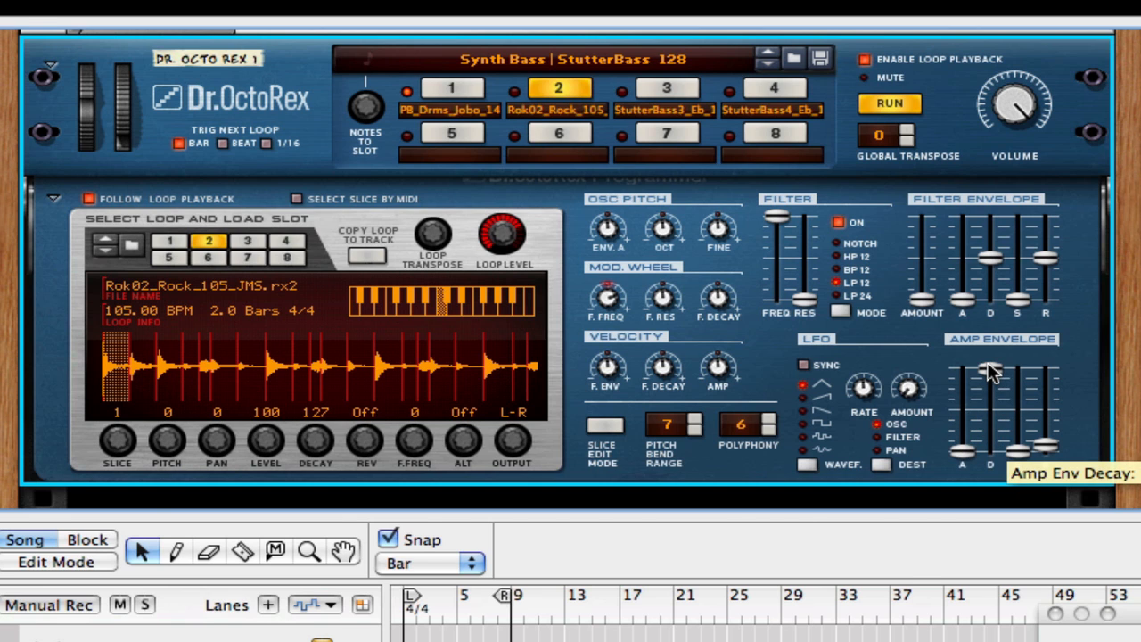
pyautogui.moveTo(805, 355); pyautogui.dragTo(805, 394)
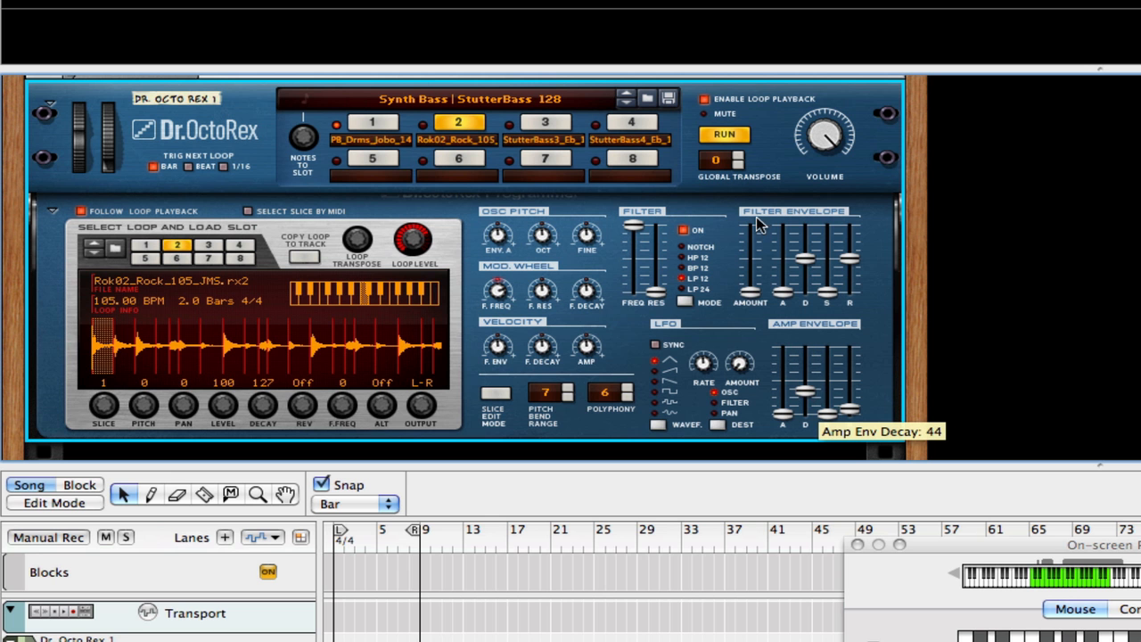
# Load BSQ_ErraticSunBeat_090.rx2 from the Beats folder into loop slot 2.
pyautogui.click(115, 247)
pyautogui.click(1124, 301)
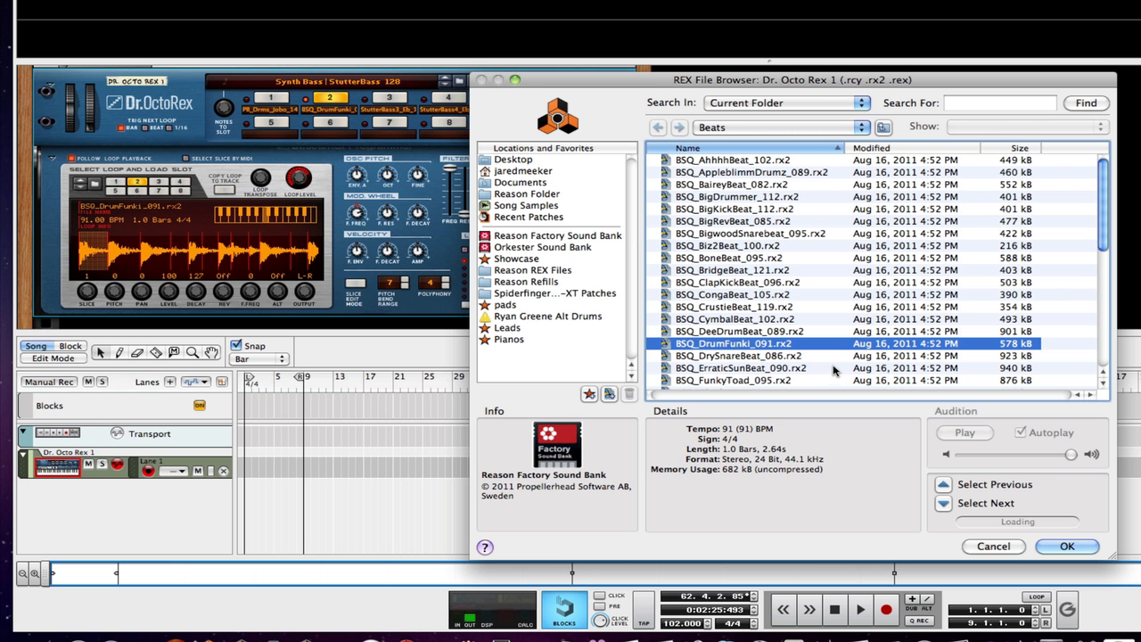
pyautogui.click(788, 367)
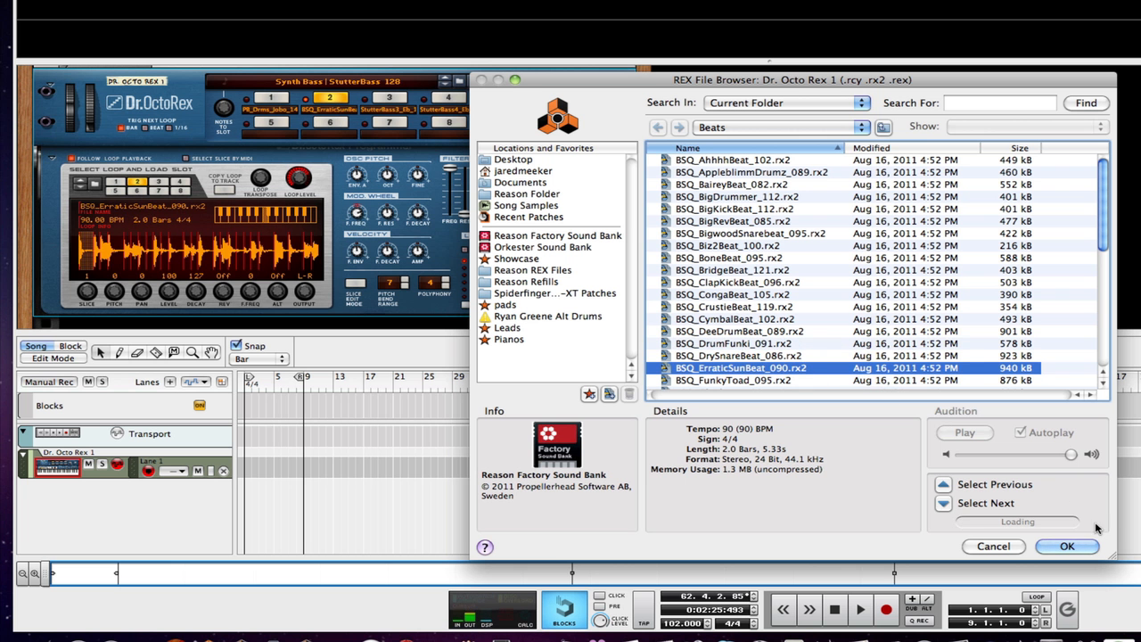
pyautogui.click(1069, 546)
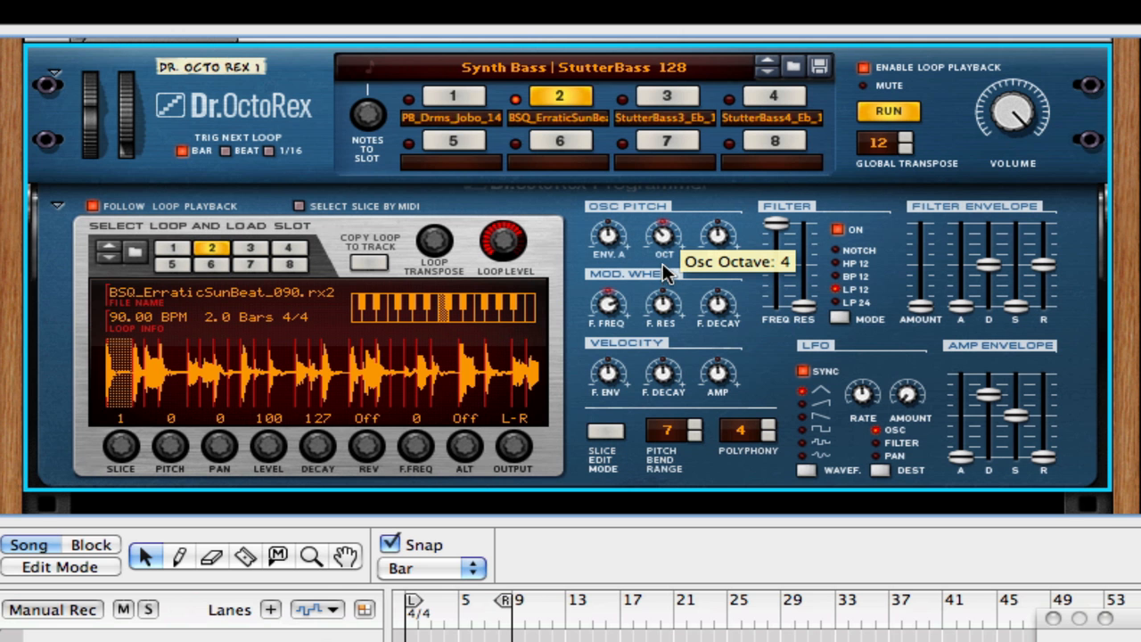
# Sweep the oscillator octave up and down while the loop plays, and return it to its centre position.
pyautogui.moveTo(664, 272); pyautogui.dragTo(666, 287)
pyautogui.moveTo(662, 235); pyautogui.dragTo(652, 223)
pyautogui.moveTo(666, 240); pyautogui.dragTo(673, 286)
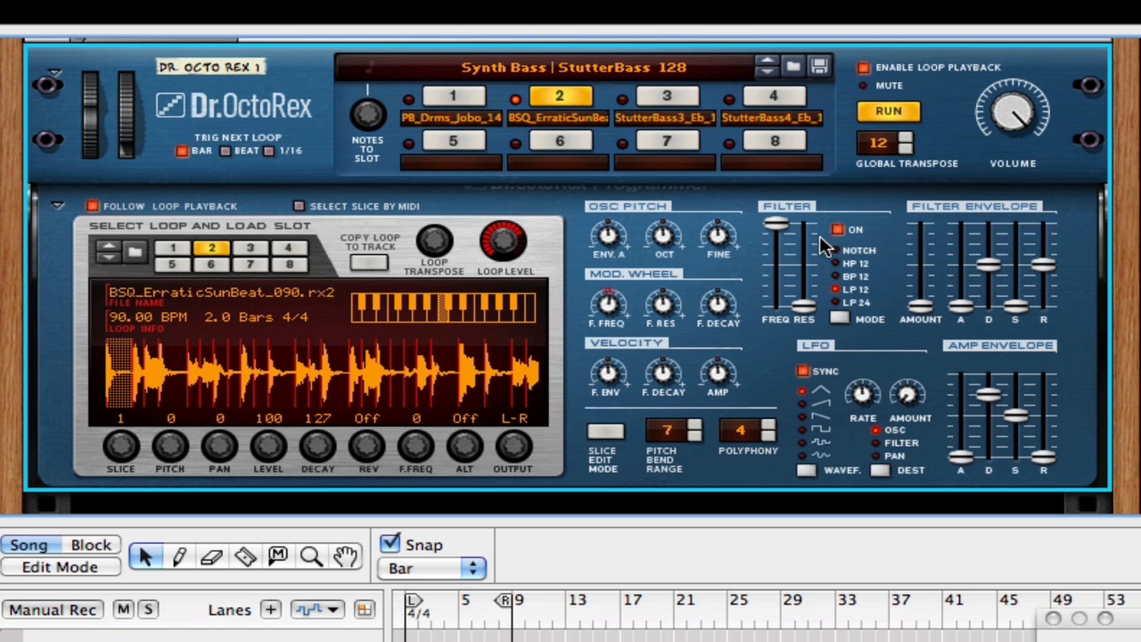
# Raise the filter resonance and sweep the filter frequency from high down to 0.
pyautogui.moveTo(803, 305); pyautogui.dragTo(767, 227)
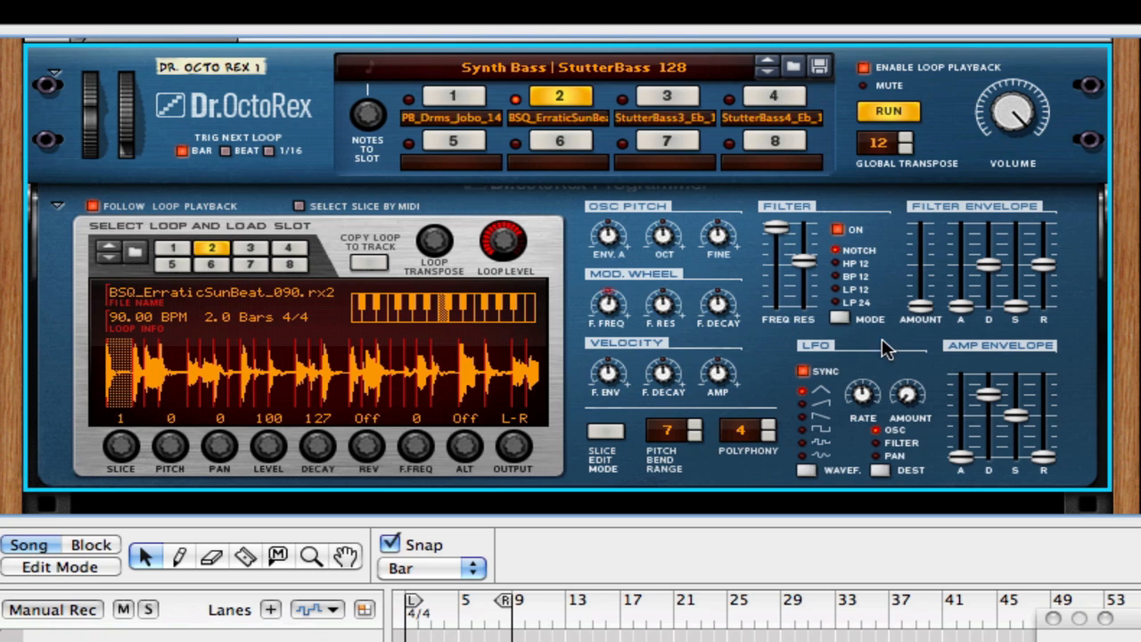
pyautogui.moveTo(774, 229); pyautogui.dragTo(803, 244)
pyautogui.moveTo(772, 285); pyautogui.dragTo(778, 324)
# Switch the filter mode to HP 12, raise the resonance to 107, and sweep the filter frequency.
pyautogui.click(834, 263)
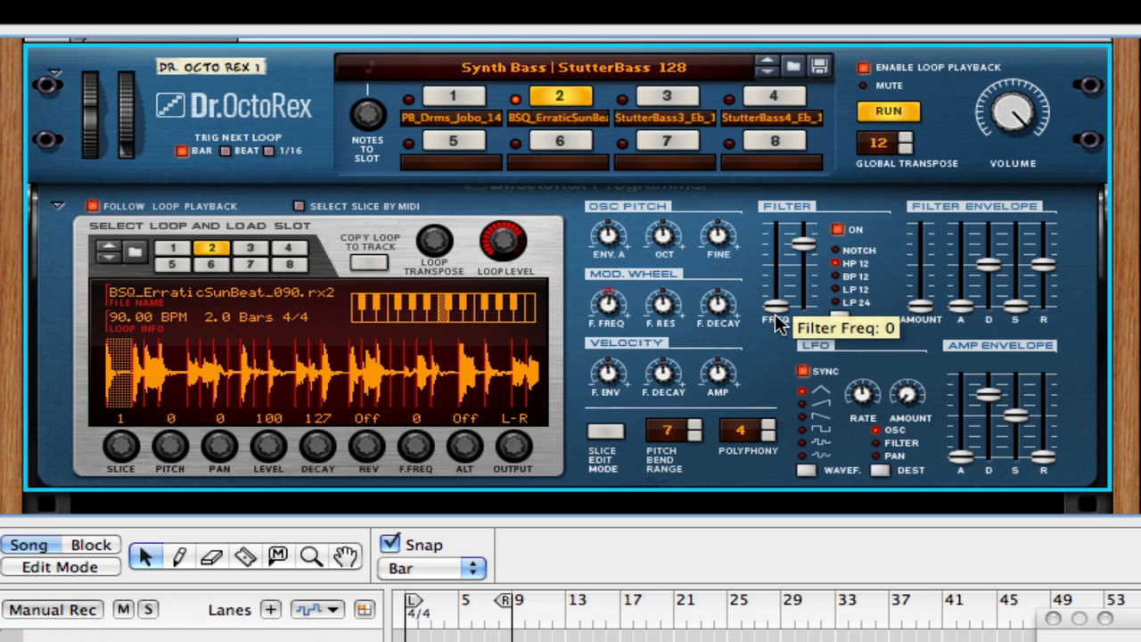
pyautogui.moveTo(804, 245); pyautogui.dragTo(801, 235)
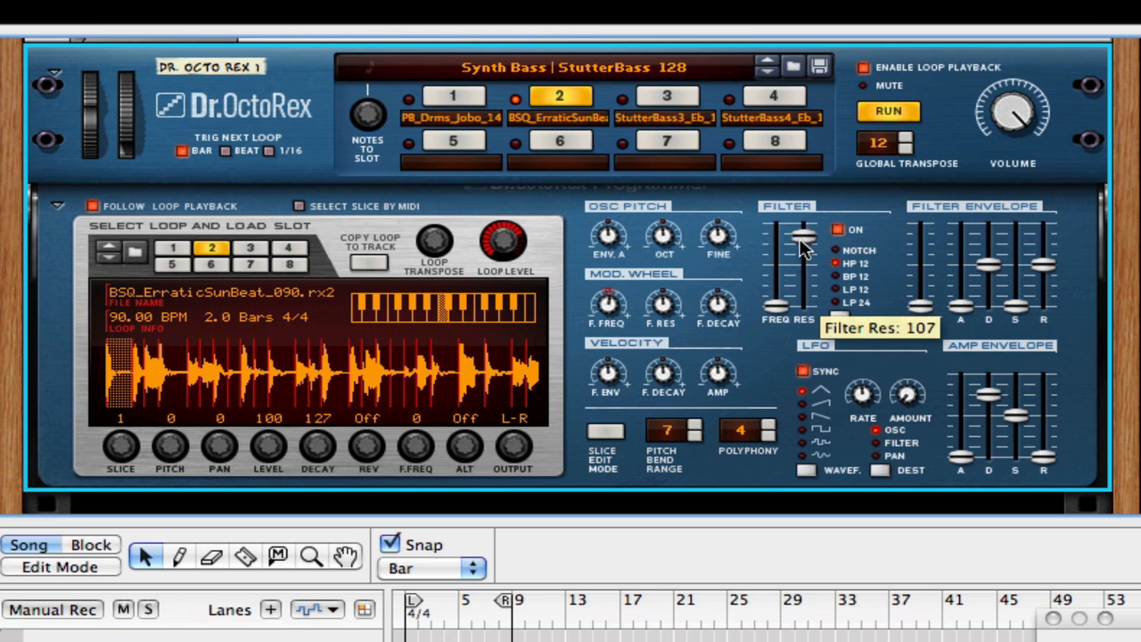
pyautogui.moveTo(775, 306)
pyautogui.mouseDown()
pyautogui.moveTo(781, 264)
pyautogui.moveTo(778, 307)
pyautogui.mouseUp()
# With the filter in LP 12 mode, reduce the resonance to 30 and raise the frequency close to maximum.
pyautogui.moveTo(804, 237); pyautogui.dragTo(811, 294)
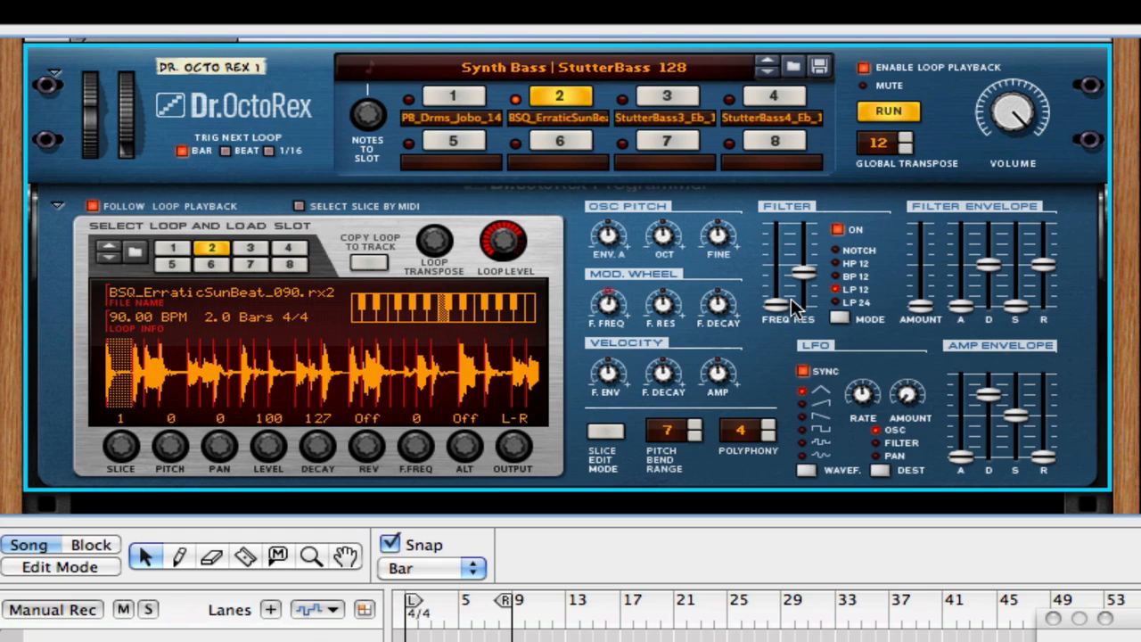
pyautogui.moveTo(777, 305); pyautogui.dragTo(806, 287)
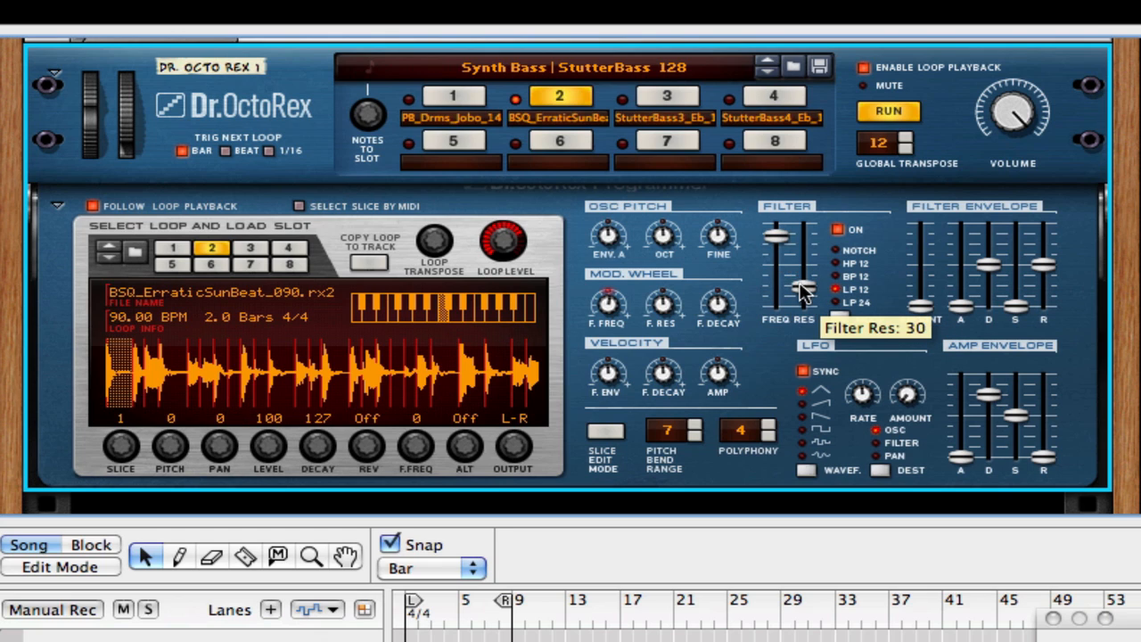
pyautogui.moveTo(781, 242)
pyautogui.mouseDown()
pyautogui.moveTo(779, 271)
pyautogui.moveTo(772, 227)
pyautogui.mouseUp()
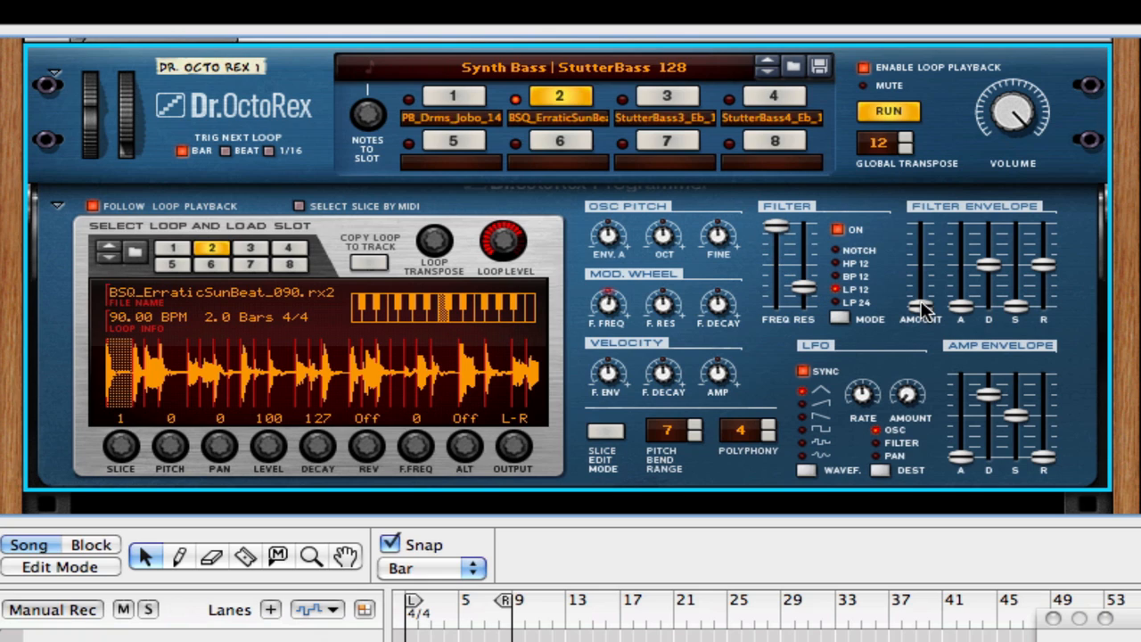
# Shape the Filter Envelope by raising its amount, decay, sustain and attack.
pyautogui.moveTo(922, 307); pyautogui.dragTo(987, 250)
pyautogui.moveTo(1013, 306); pyautogui.dragTo(1011, 282)
pyautogui.moveTo(1012, 282); pyautogui.dragTo(971, 281)
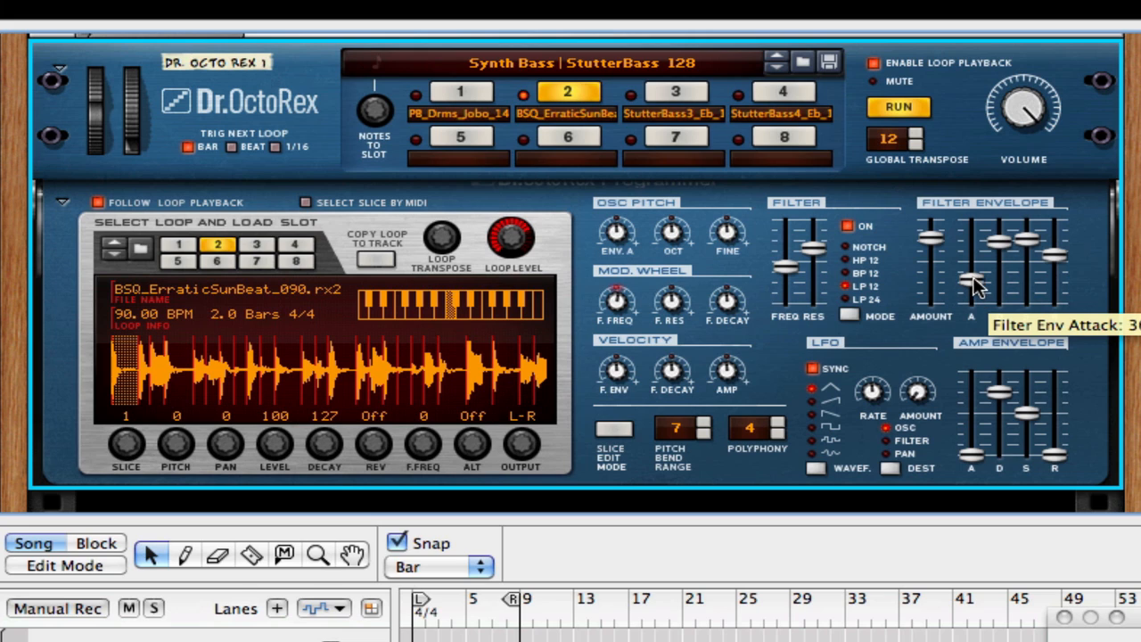
# Sweep the filter frequency and resonance, and switch the filter mode to LP 24.
pyautogui.moveTo(812, 247)
pyautogui.mouseDown()
pyautogui.moveTo(786, 270)
pyautogui.moveTo(812, 256)
pyautogui.moveTo(785, 287)
pyautogui.moveTo(813, 279)
pyautogui.moveTo(813, 242)
pyautogui.mouseUp()
pyautogui.moveTo(784, 287); pyautogui.dragTo(782, 295)
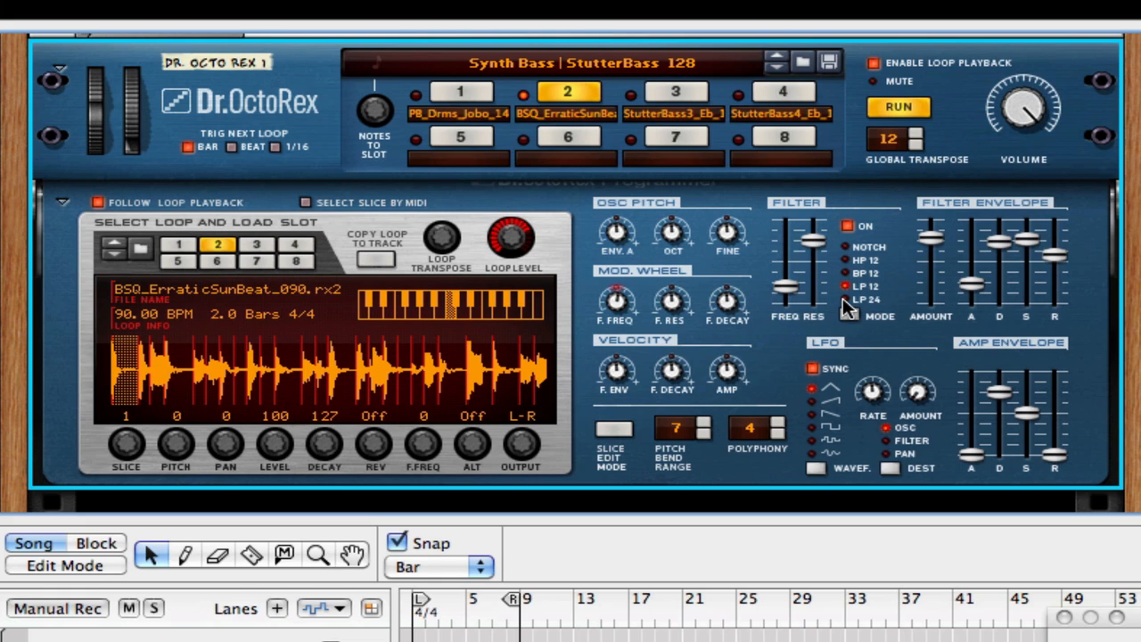
pyautogui.click(845, 300)
pyautogui.moveTo(821, 241); pyautogui.dragTo(820, 250)
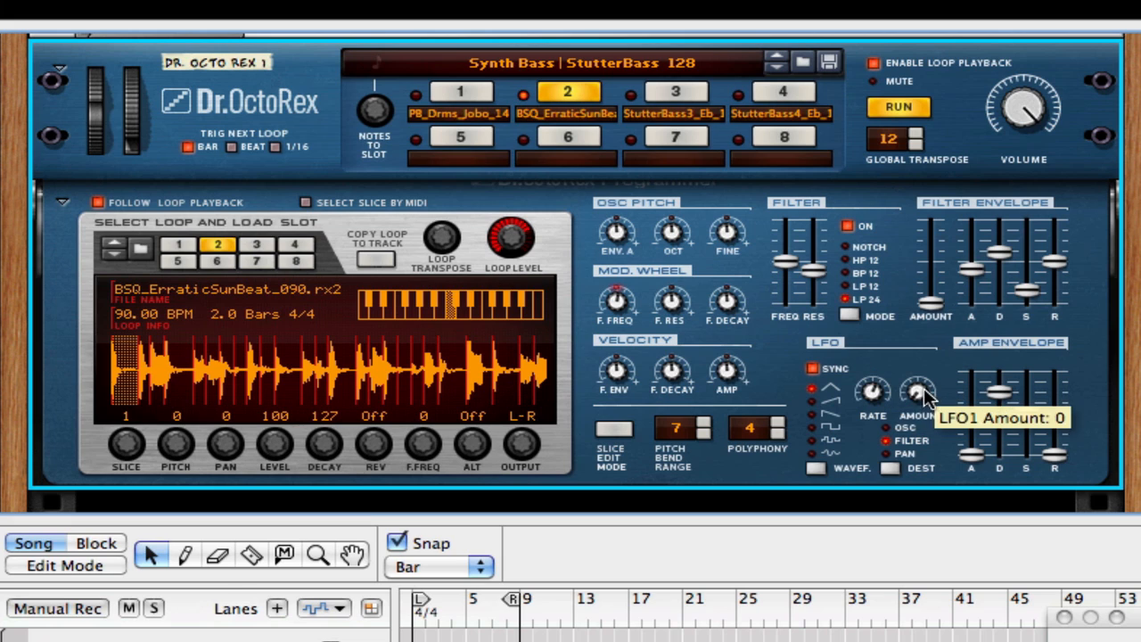
# Raise the LFO amount to 93 on the filter, choose the falling sawtooth waveform, and adjust the modulation further.
pyautogui.moveTo(918, 392); pyautogui.dragTo(788, 142)
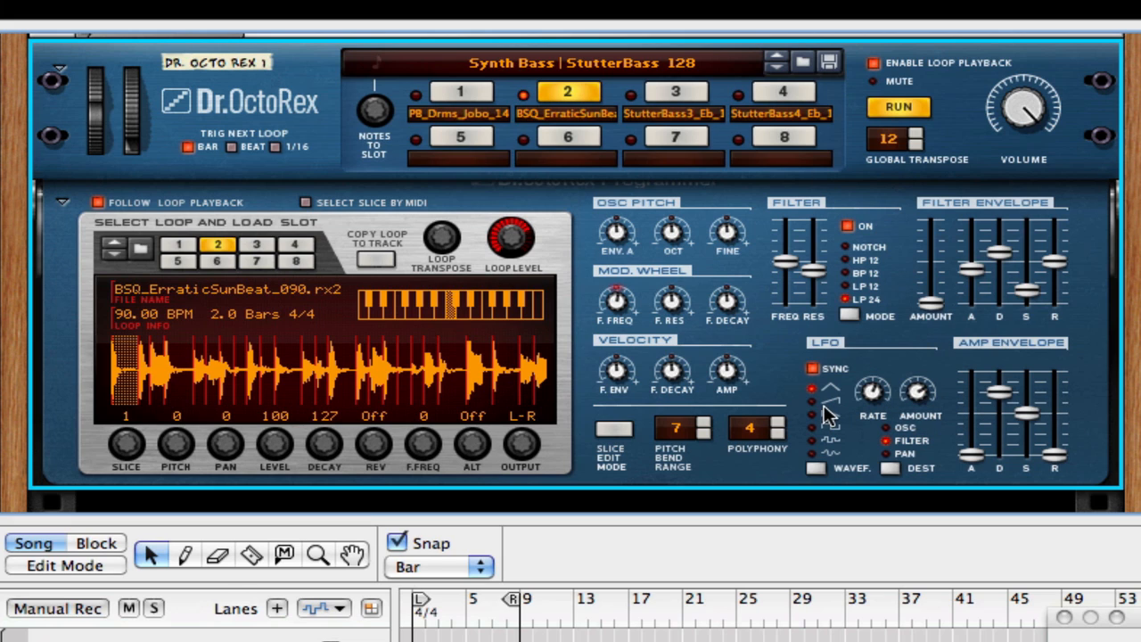
pyautogui.click(811, 415)
pyautogui.moveTo(915, 399)
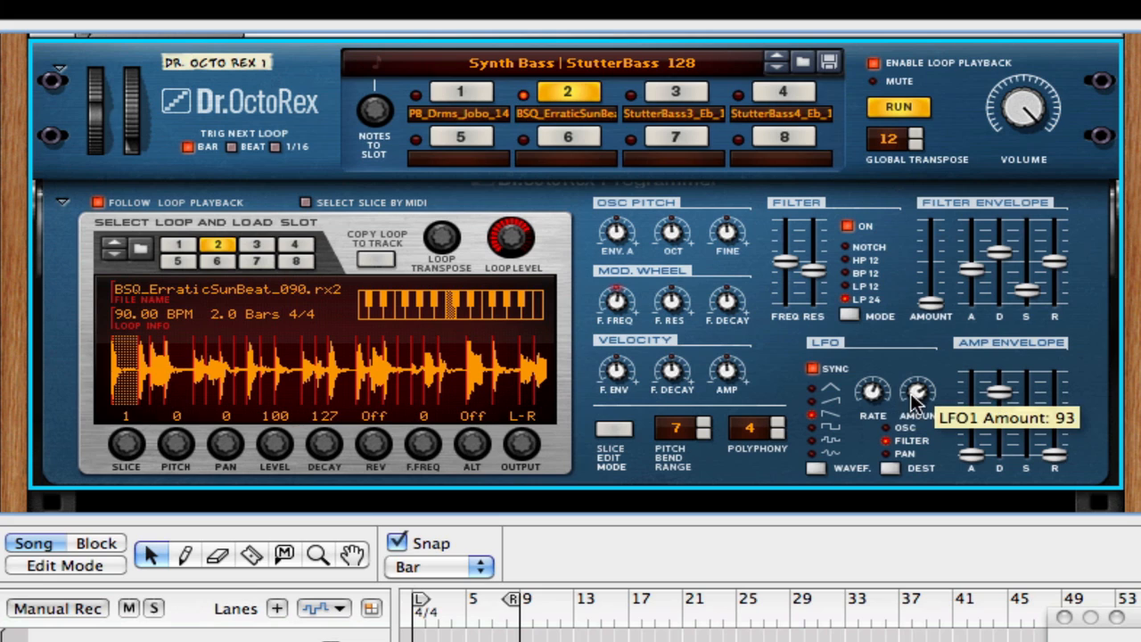
pyautogui.moveTo(910, 393); pyautogui.dragTo(874, 450)
pyautogui.moveTo(880, 393)
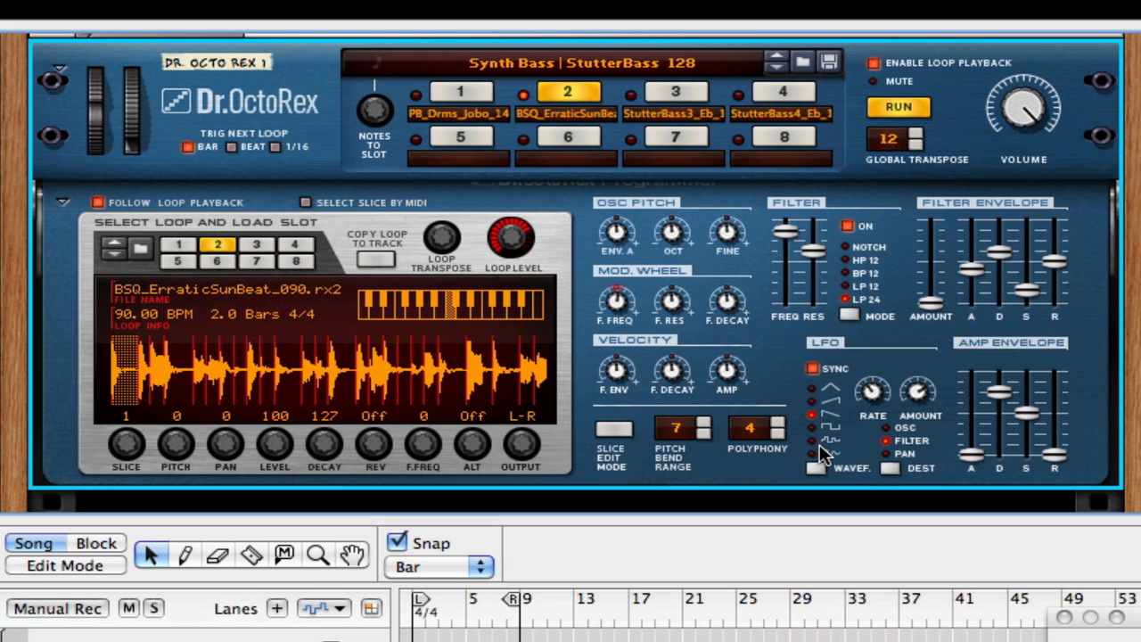
# Try the LFO's square and random waveforms, and return it to the triangle waveform.
pyautogui.click(828, 429)
pyautogui.click(813, 441)
pyautogui.click(815, 462)
# Route the LFO to Pan, adjusting its rate, dropping the filter resonance to minimum, and raising the LFO amount to 108.
pyautogui.click(887, 451)
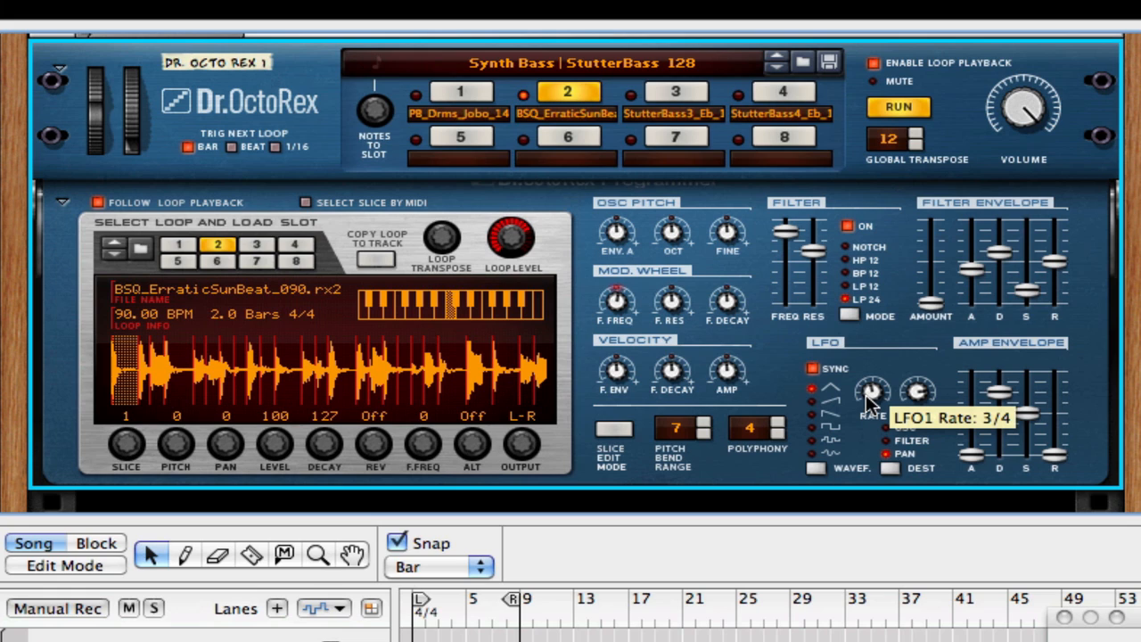
pyautogui.moveTo(866, 394); pyautogui.dragTo(887, 350)
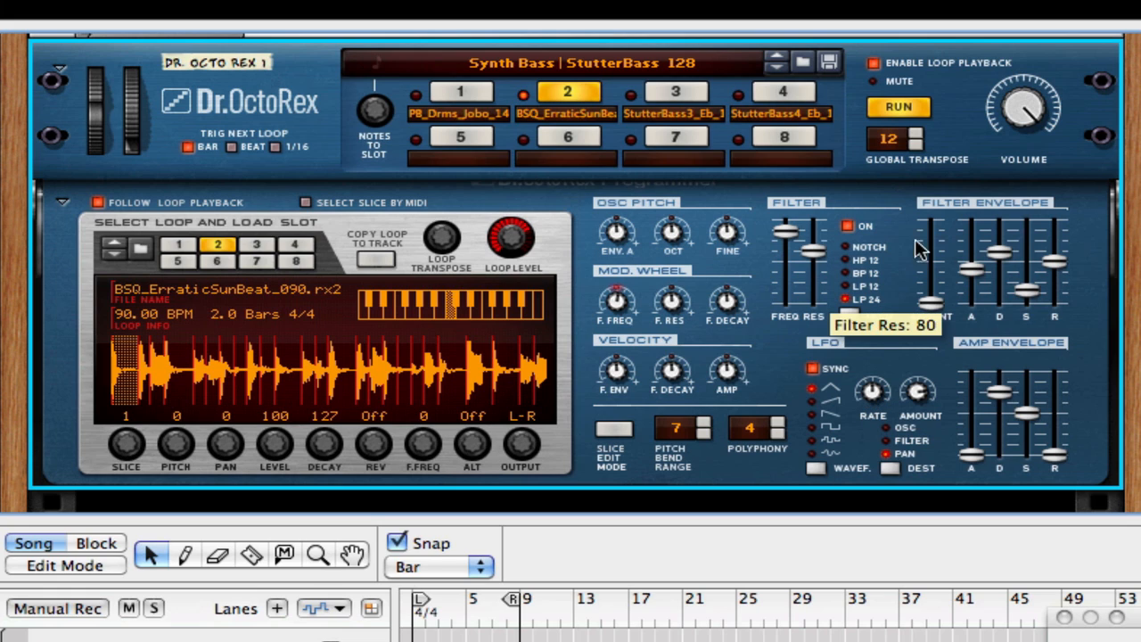
pyautogui.moveTo(820, 256); pyautogui.dragTo(815, 308)
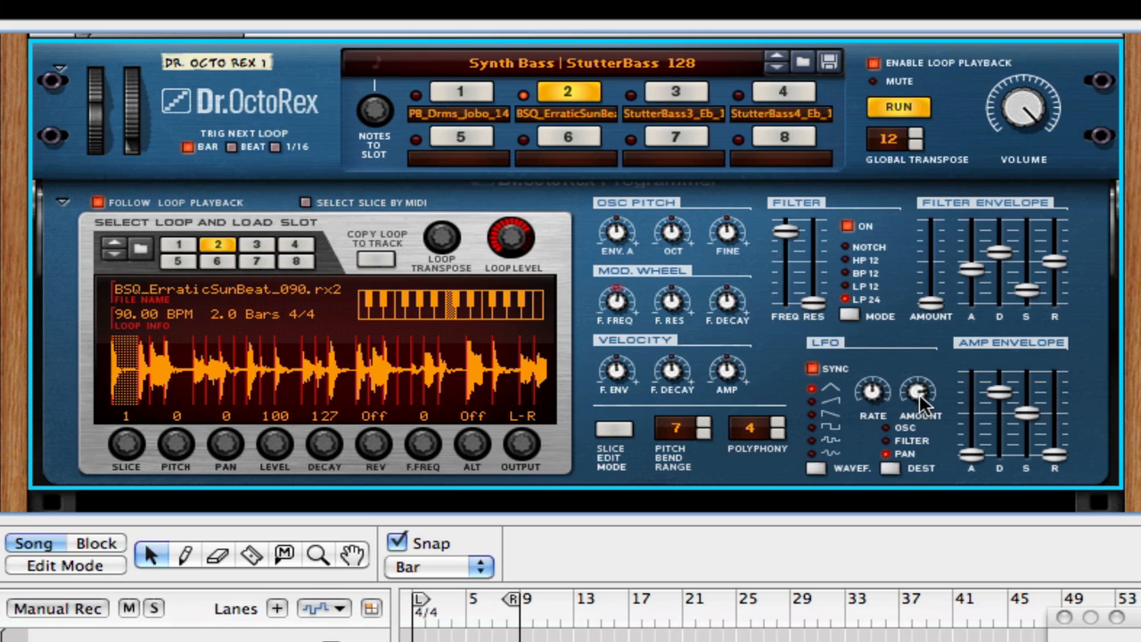
pyautogui.moveTo(918, 396); pyautogui.dragTo(908, 329)
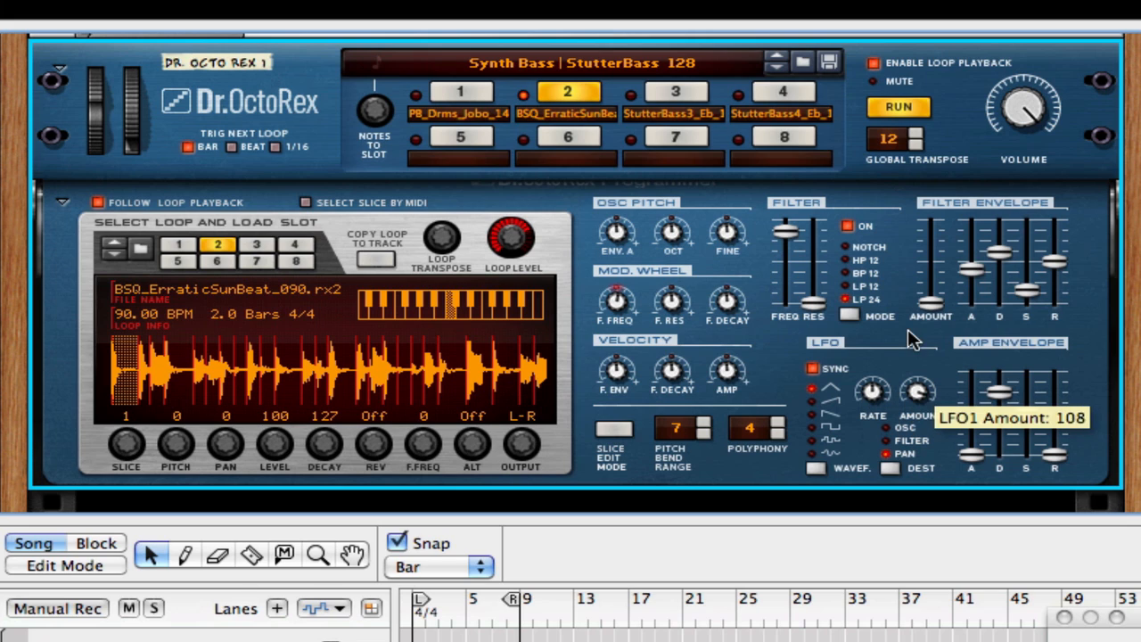
# Change the panning LFO to the square waveform and vary its amount and rate.
pyautogui.click(822, 428)
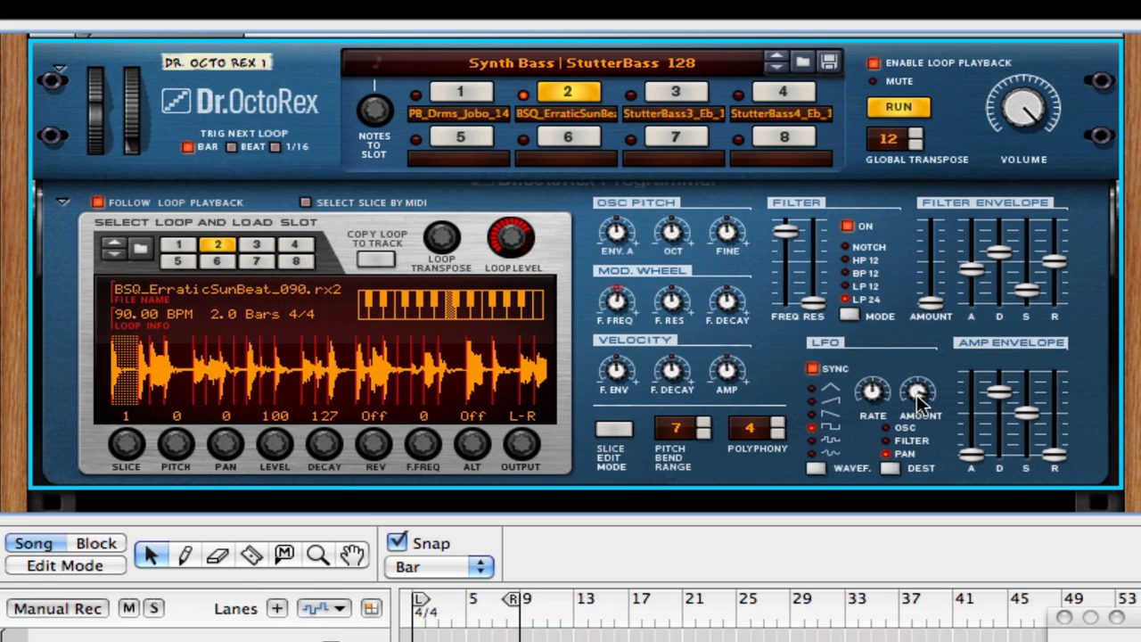
pyautogui.moveTo(920, 347); pyautogui.dragTo(919, 348)
pyautogui.moveTo(871, 394); pyautogui.dragTo(871, 424)
# Switch the LFO to the falling sawtooth waveform routed to OSC, and raise the filter resonance.
pyautogui.click(812, 415)
pyautogui.moveTo(813, 303); pyautogui.dragTo(788, 242)
pyautogui.click(885, 428)
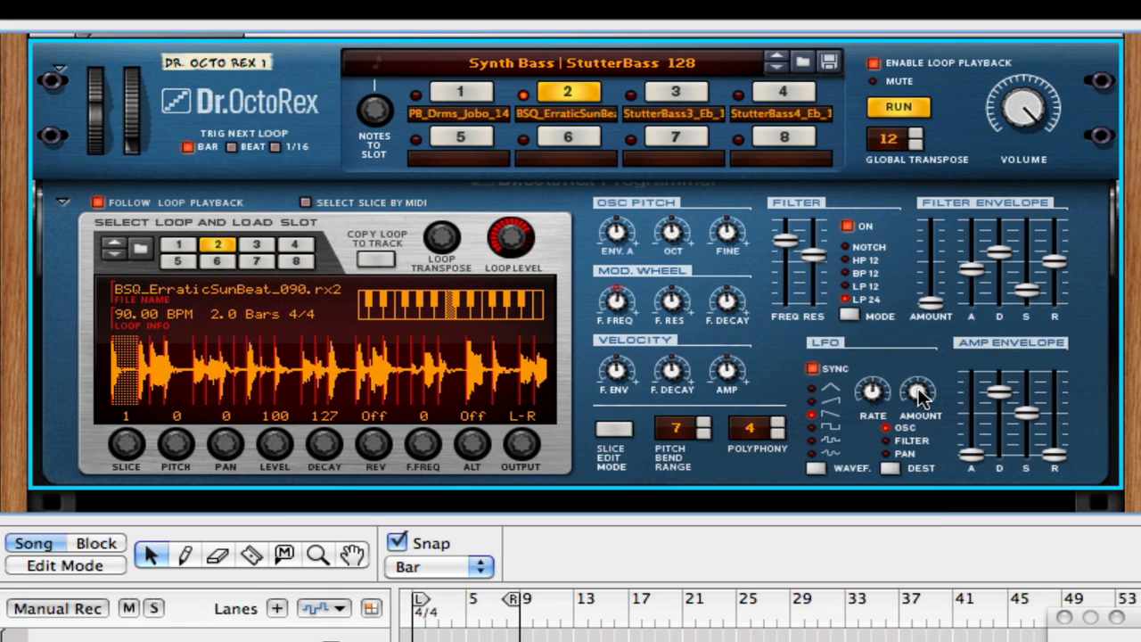
pyautogui.moveTo(918, 397)
# Switch off the filter and start loop playback.
pyautogui.click(850, 229)
pyautogui.click(848, 228)
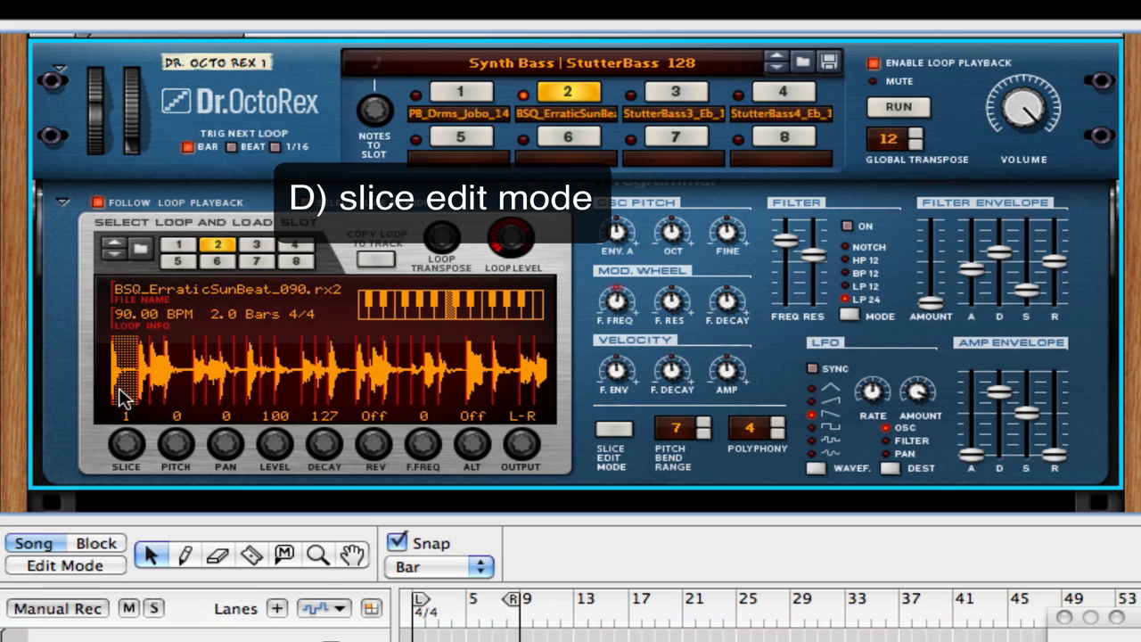
pyautogui.click(918, 107)
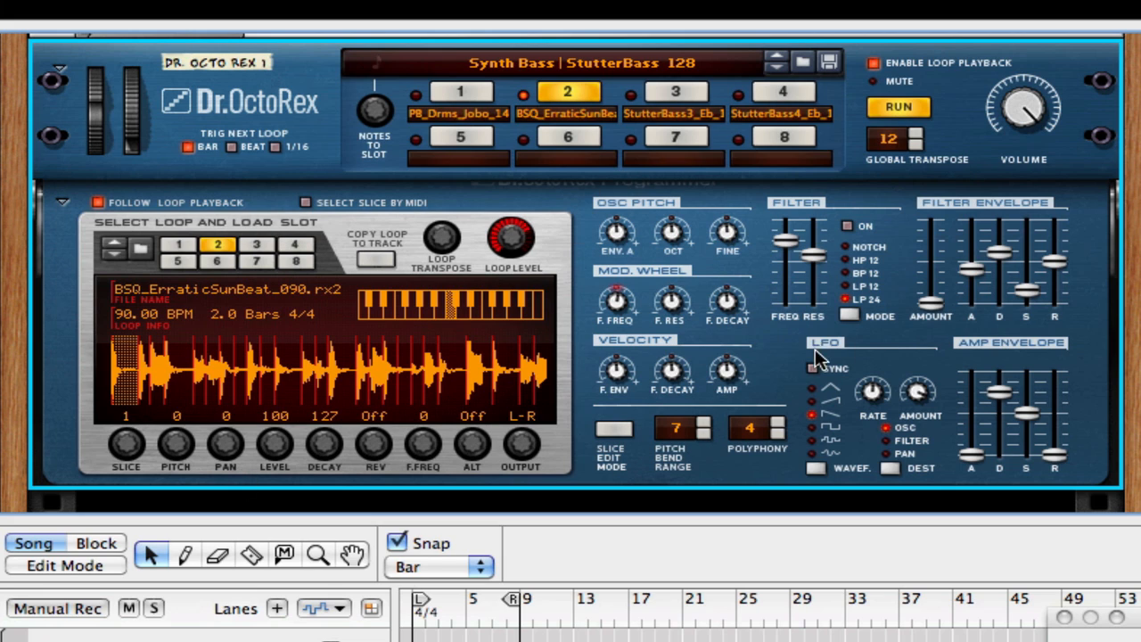
# Lower the LFO amount to its minimum and select slice 4 in the slot 2 loop's waveform.
pyautogui.moveTo(922, 393); pyautogui.dragTo(917, 553)
pyautogui.moveTo(116, 415)
pyautogui.mouseDown()
pyautogui.moveTo(116, 378)
pyautogui.moveTo(123, 423)
pyautogui.mouseUp()
pyautogui.click(170, 373)
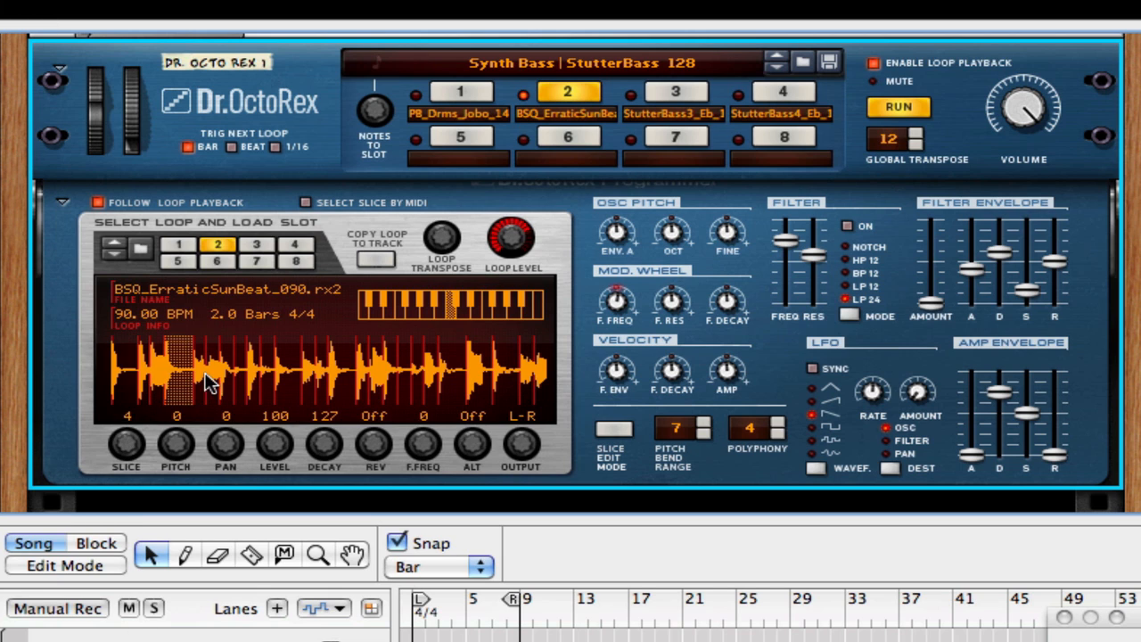
# Select several slices in turn in the slot 2 loop's waveform, ending with slice 3.
pyautogui.click(286, 379)
pyautogui.click(450, 370)
pyautogui.click(334, 382)
pyautogui.click(216, 383)
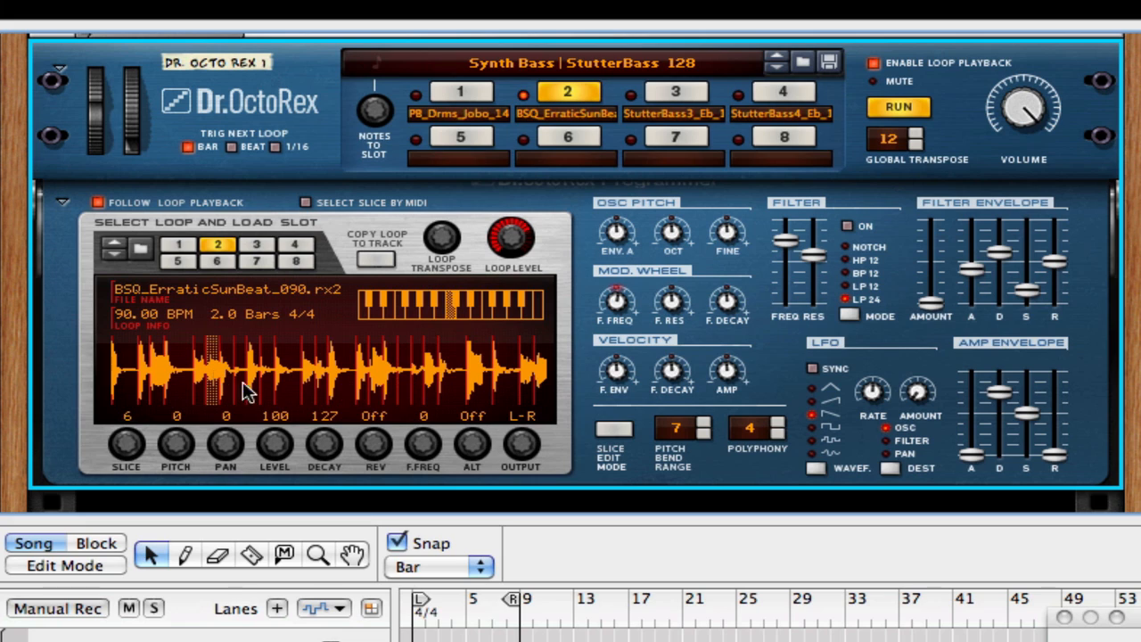
pyautogui.click(157, 384)
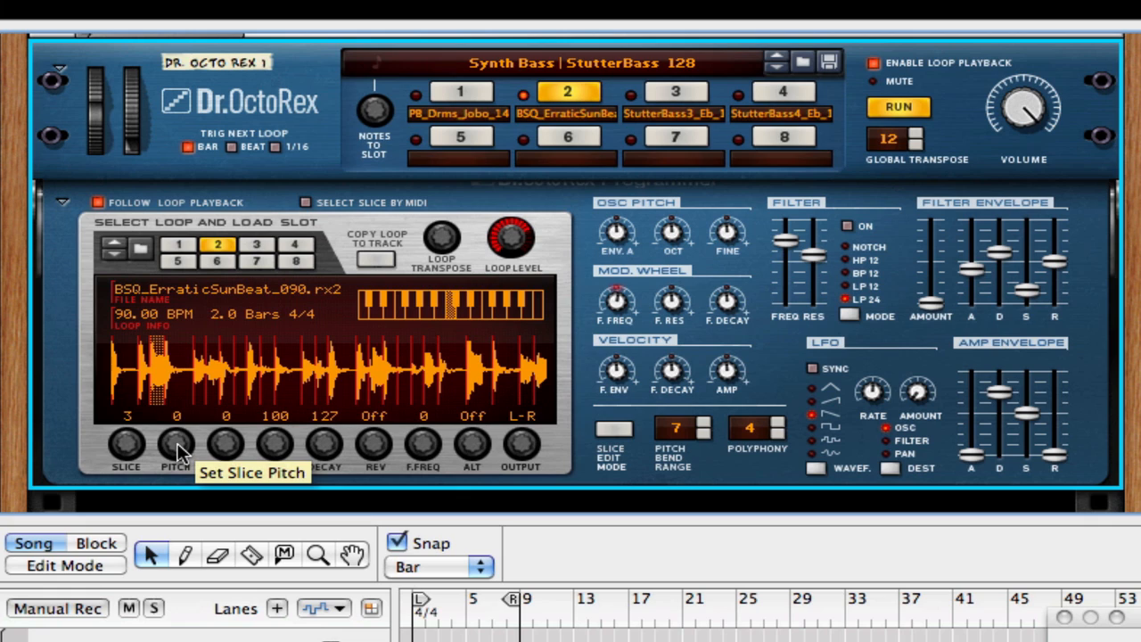
# Try out different pitch settings on slice 3 of the slot 2 loop.
pyautogui.moveTo(181, 450); pyautogui.dragTo(181, 477)
pyautogui.moveTo(178, 452); pyautogui.dragTo(136, 175)
pyautogui.moveTo(104, 28); pyautogui.dragTo(105, 33)
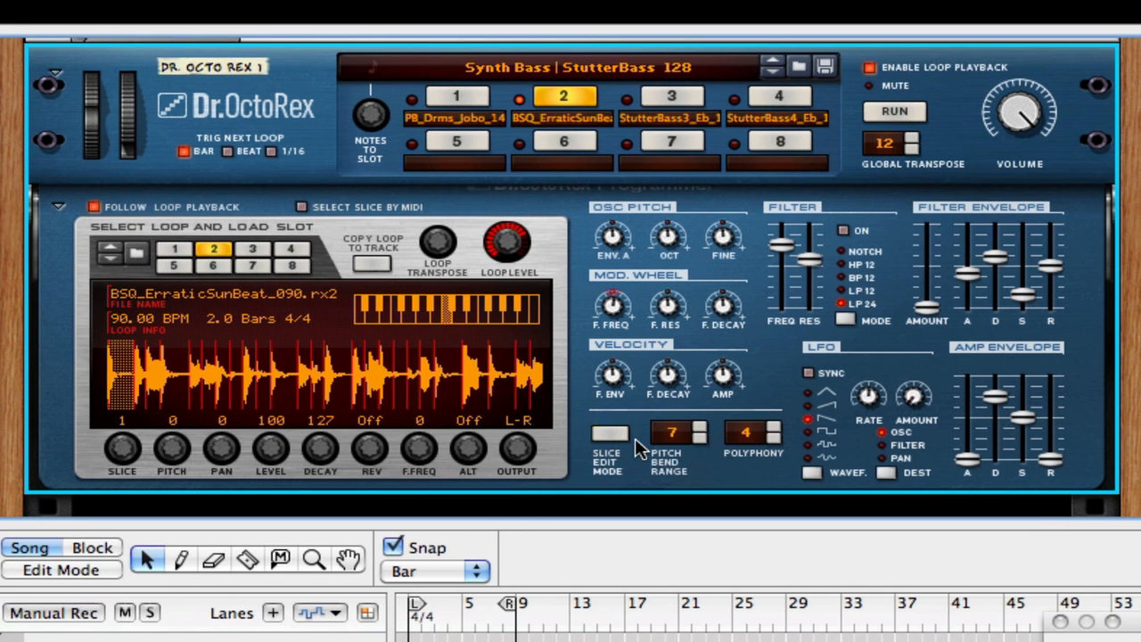
# Enable Slice Edit Mode, start playback, and draw varying pitch and pan values across the slot 2 loop's slices.
pyautogui.click(627, 432)
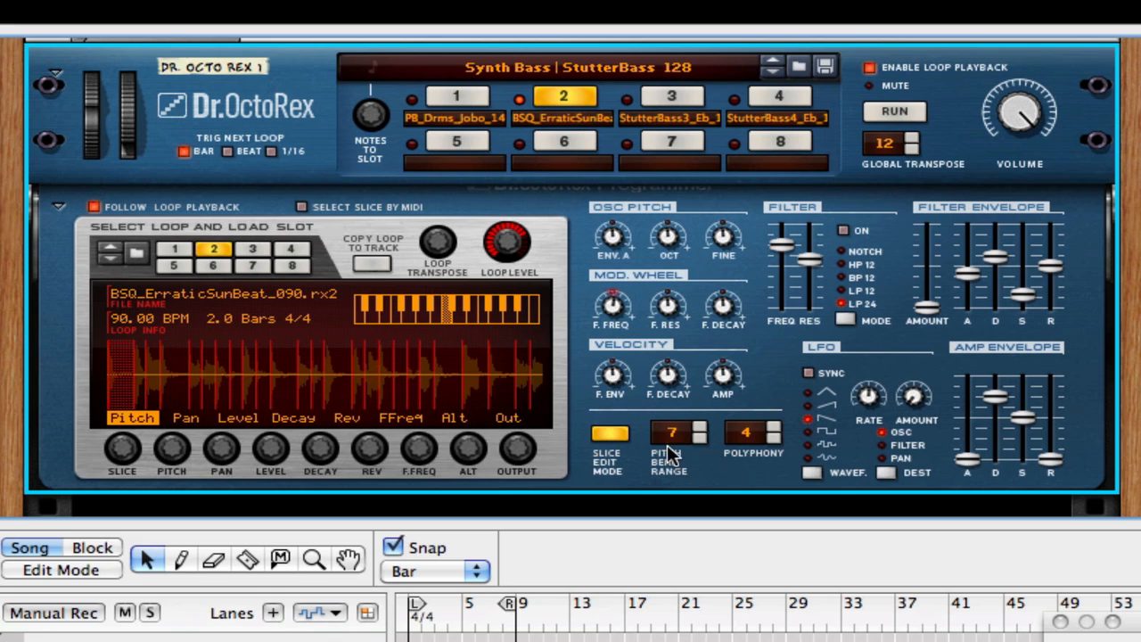
pyautogui.press('space')
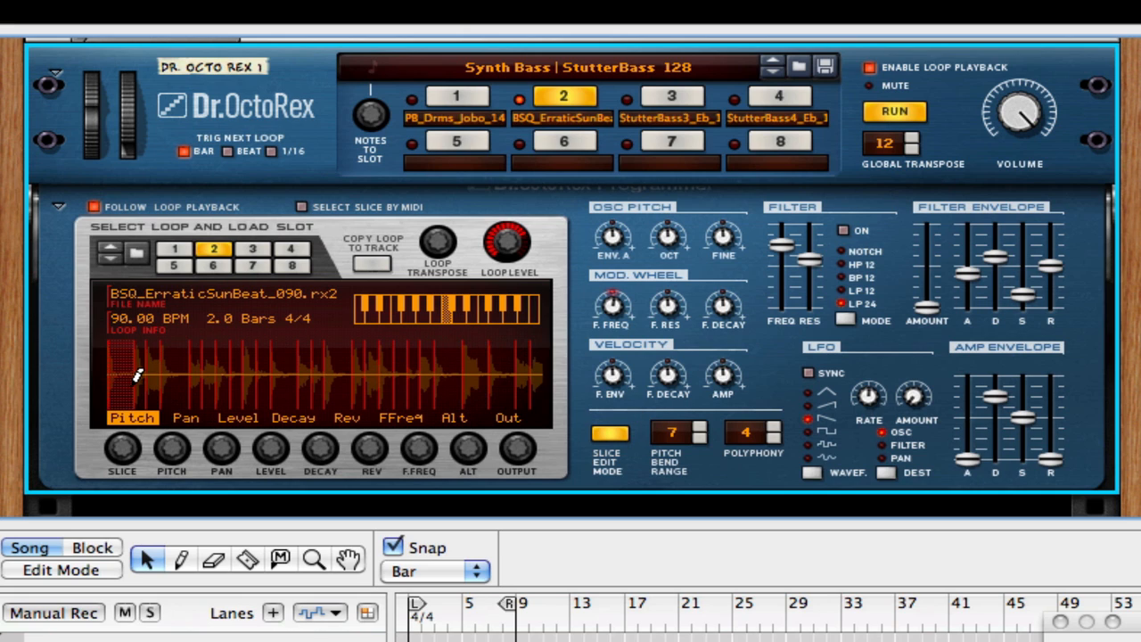
pyautogui.moveTo(135, 373)
pyautogui.mouseDown()
pyautogui.moveTo(195, 343)
pyautogui.moveTo(324, 383)
pyautogui.moveTo(549, 361)
pyautogui.mouseUp()
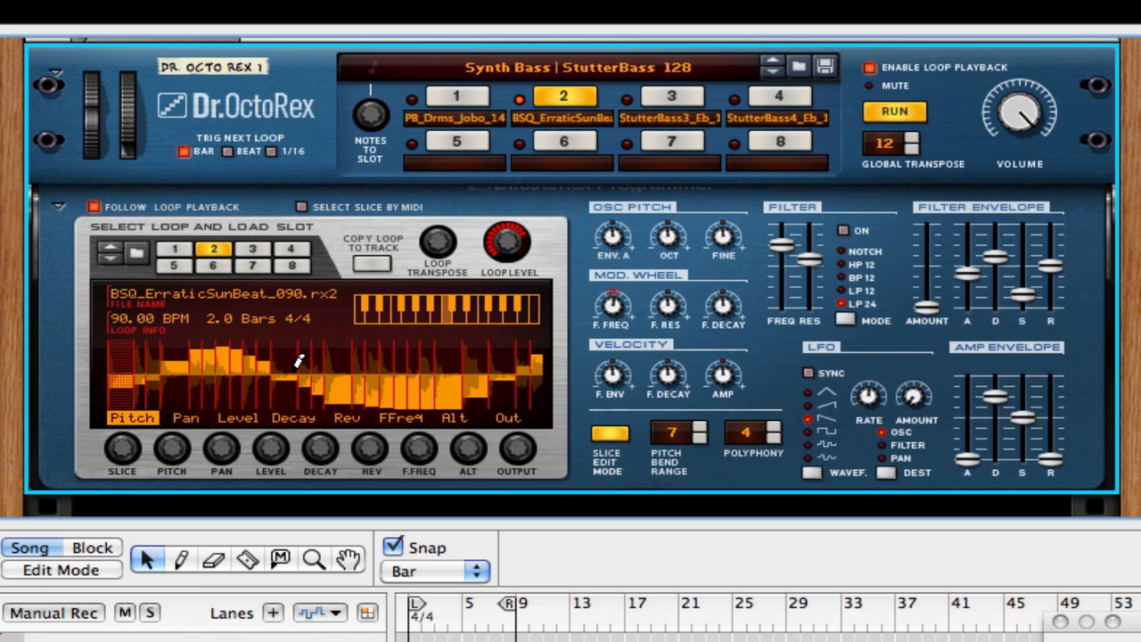
pyautogui.moveTo(299, 361)
pyautogui.mouseDown()
pyautogui.moveTo(402, 343)
pyautogui.moveTo(515, 353)
pyautogui.mouseUp()
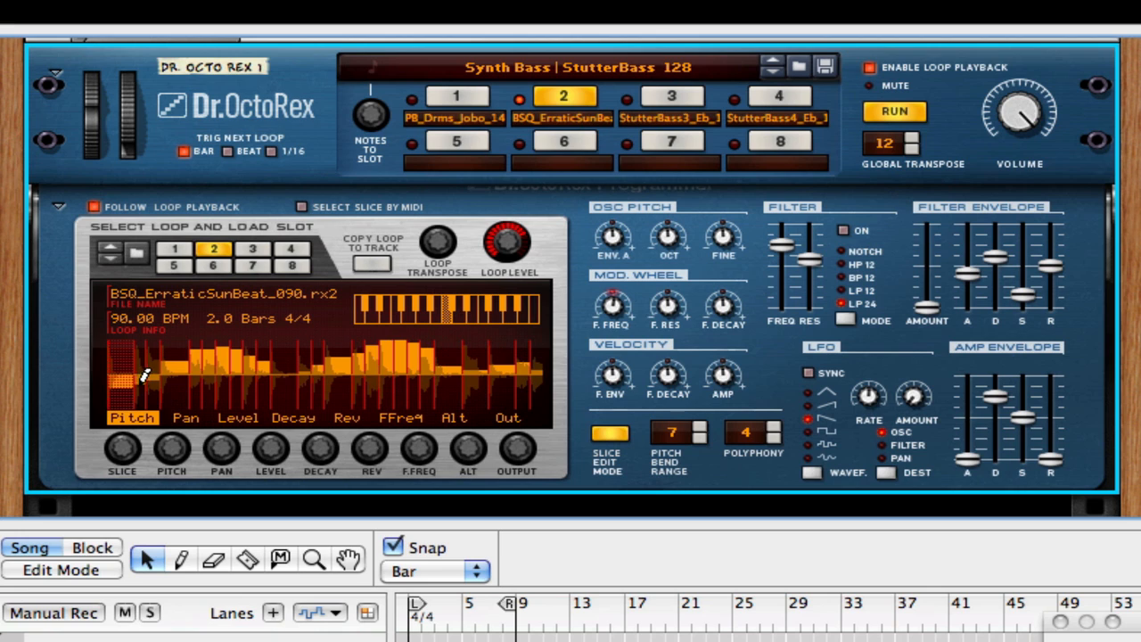
pyautogui.moveTo(114, 368); pyautogui.dragTo(544, 375)
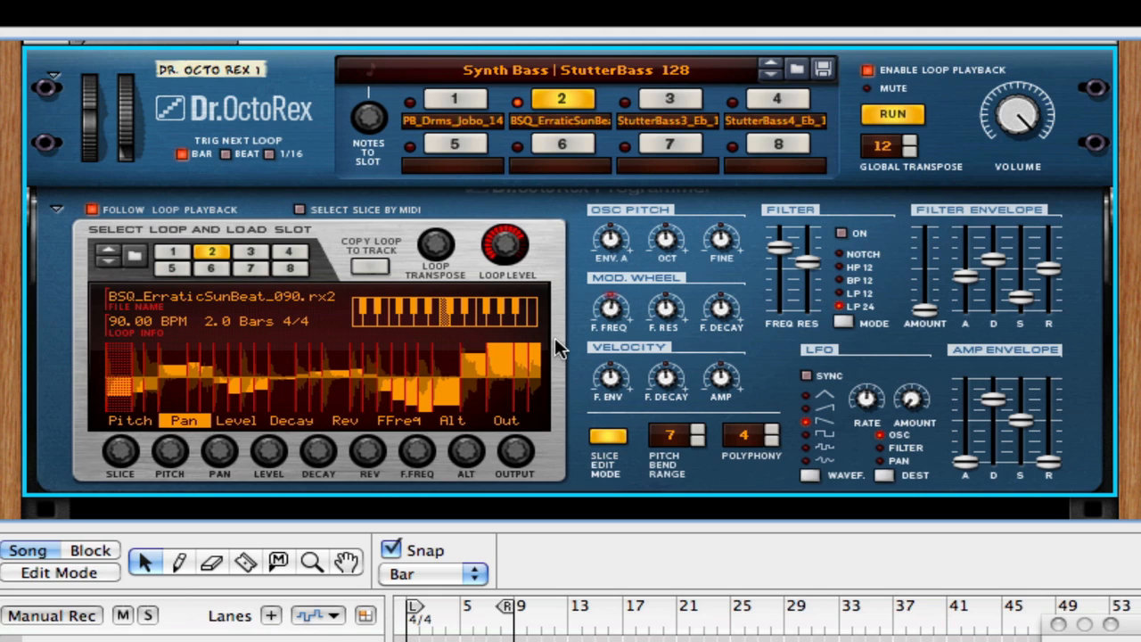
# Lower the Level values of several separate slices in the first half of the slot 2 loop.
pyautogui.click(237, 421)
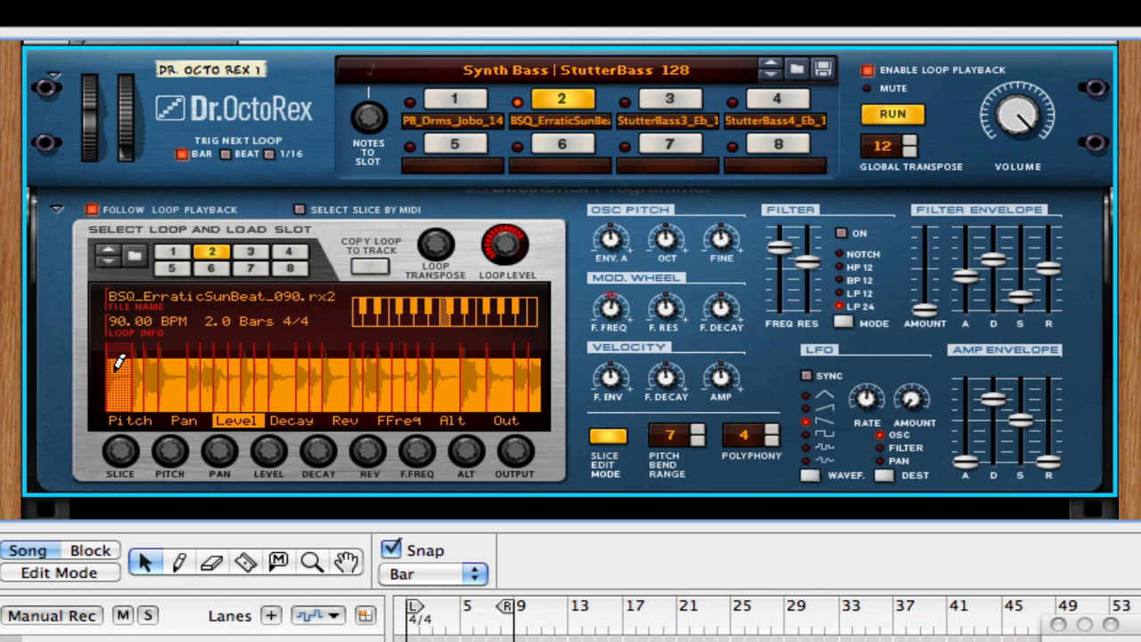
pyautogui.moveTo(141, 356); pyautogui.dragTo(142, 410)
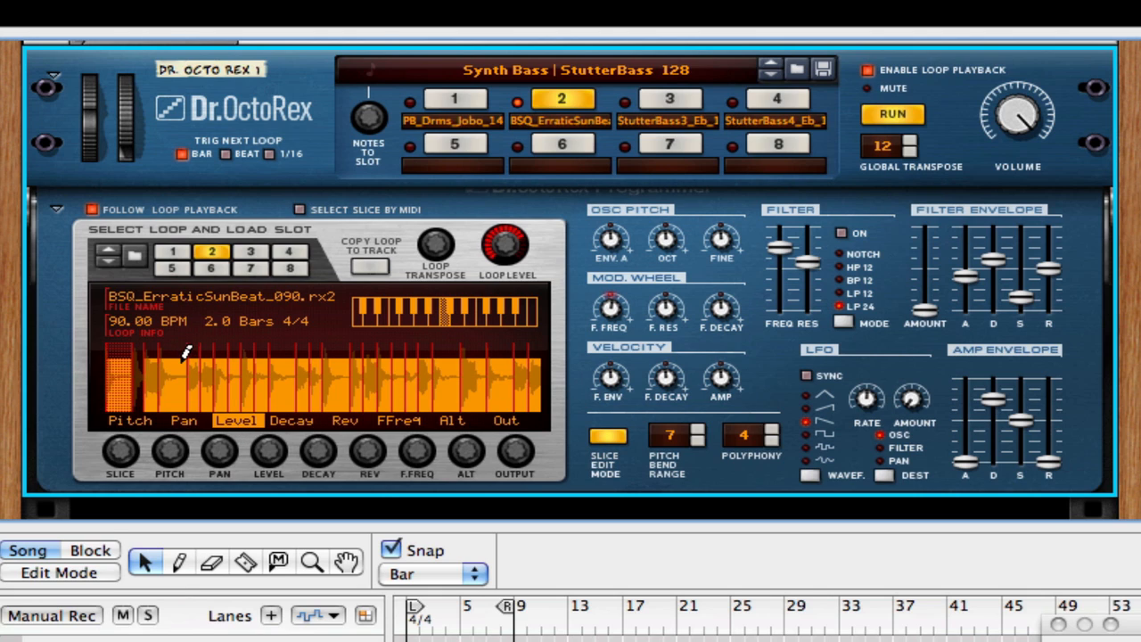
pyautogui.moveTo(186, 353); pyautogui.dragTo(187, 422)
pyautogui.moveTo(237, 349); pyautogui.dragTo(247, 426)
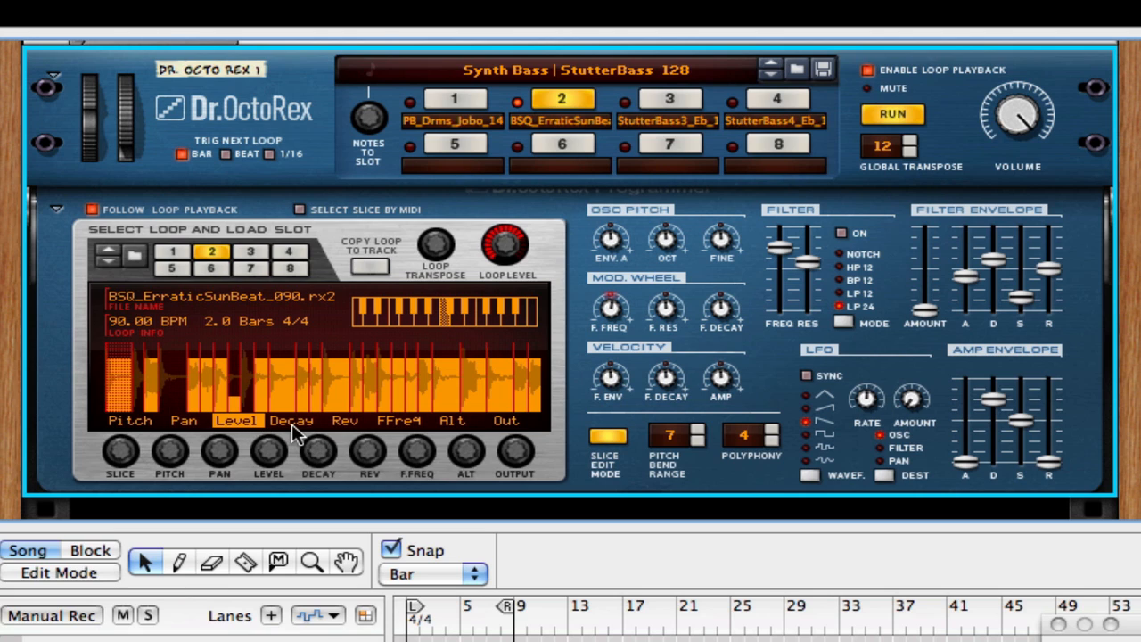
# Draw shorter decay values for the final slices of the slot 2 loop and reverse those same slices.
pyautogui.click(292, 421)
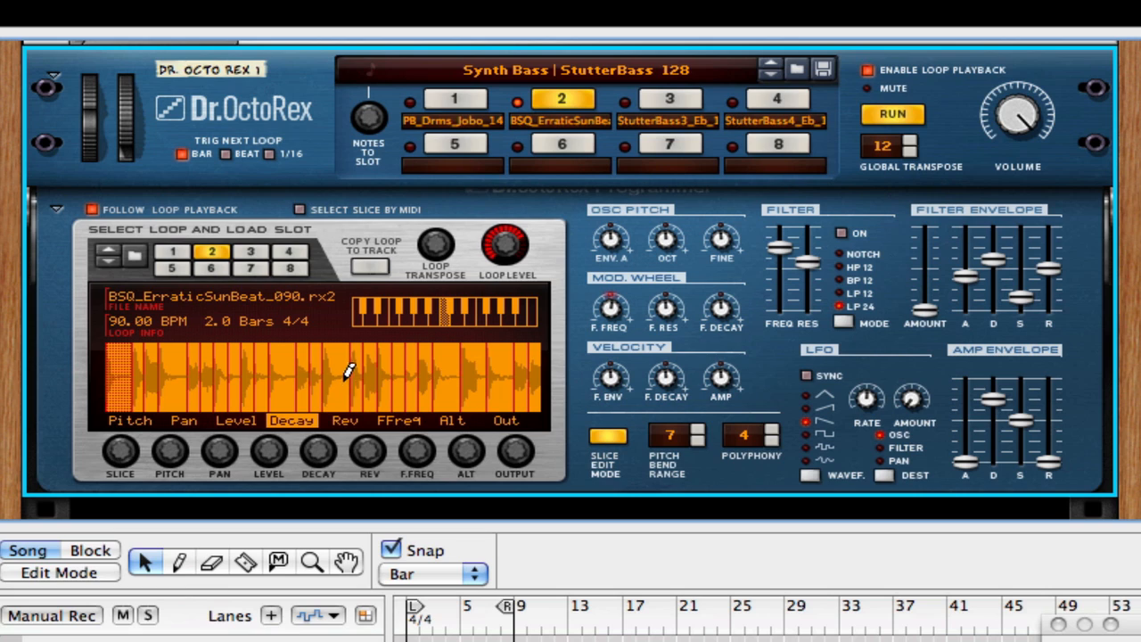
pyautogui.moveTo(347, 372)
pyautogui.mouseDown()
pyautogui.moveTo(407, 382)
pyautogui.moveTo(555, 356)
pyautogui.mouseUp()
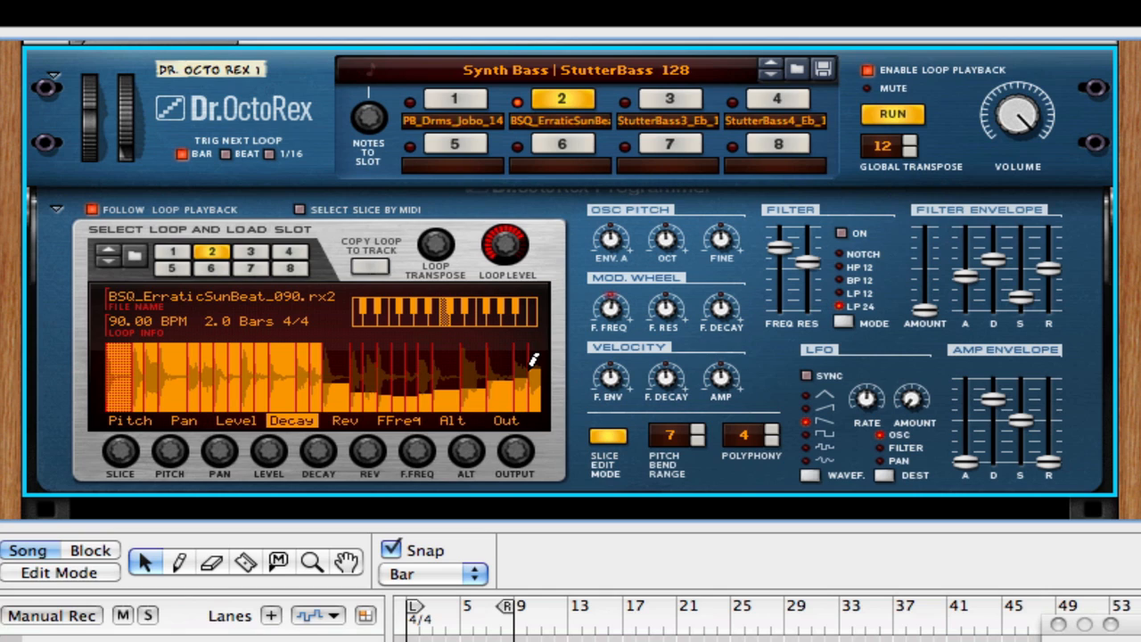
pyautogui.moveTo(386, 361)
pyautogui.mouseDown()
pyautogui.moveTo(311, 330)
pyautogui.moveTo(407, 321)
pyautogui.mouseUp()
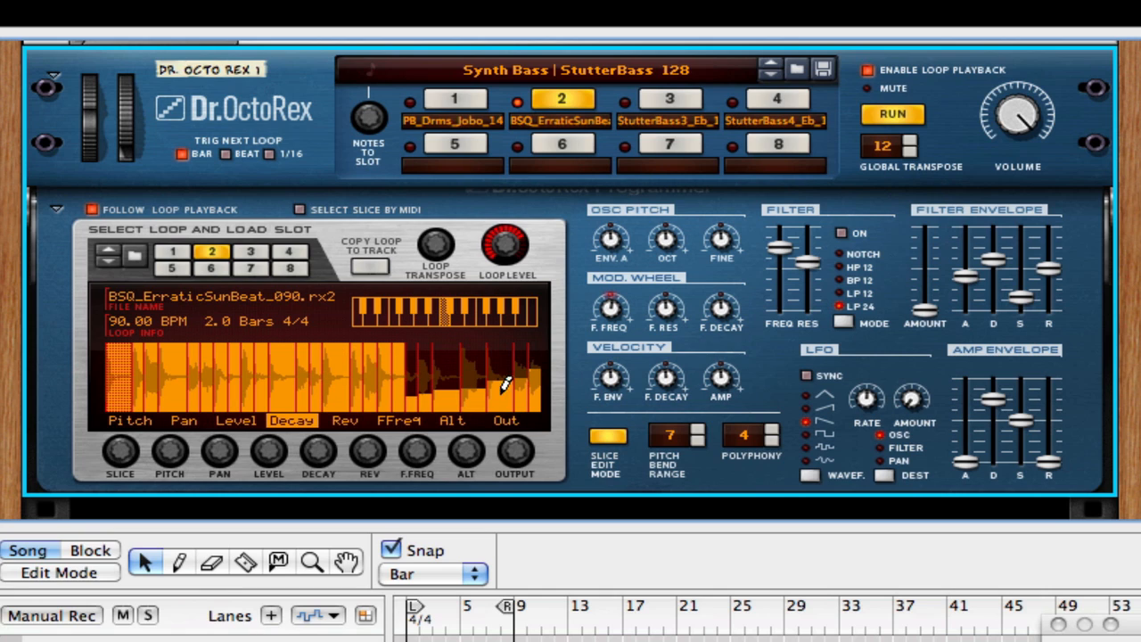
pyautogui.click(345, 421)
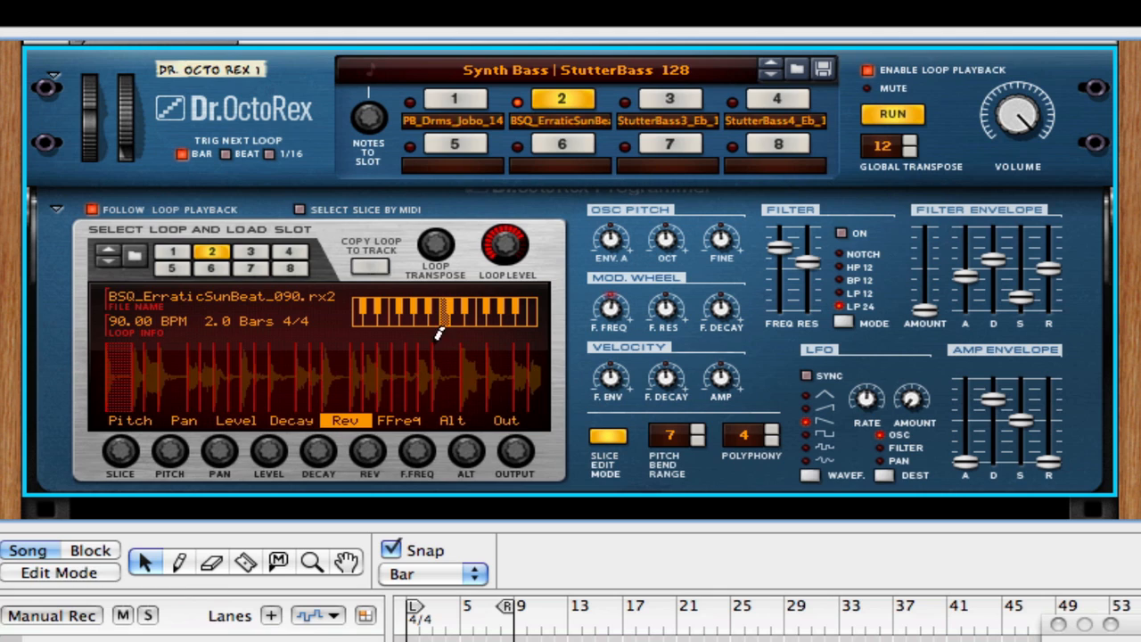
pyautogui.moveTo(412, 337); pyautogui.dragTo(544, 339)
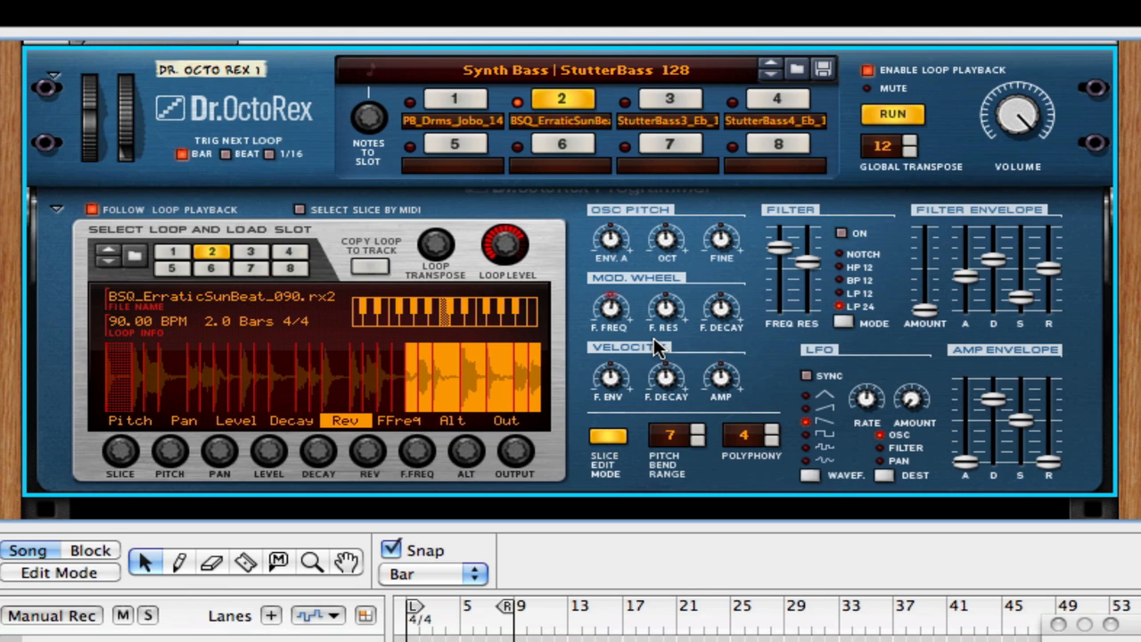
# Turn on the filter, lower its frequency and resonance, and draw FFreq values across the slot 2 loop's slices.
pyautogui.click(400, 421)
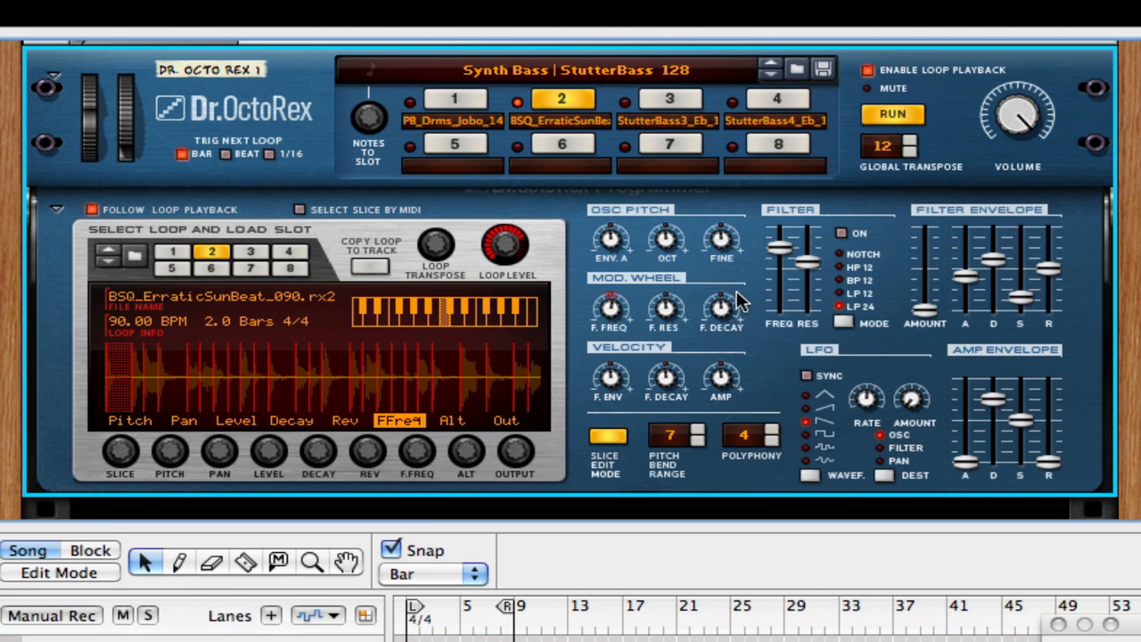
pyautogui.click(841, 235)
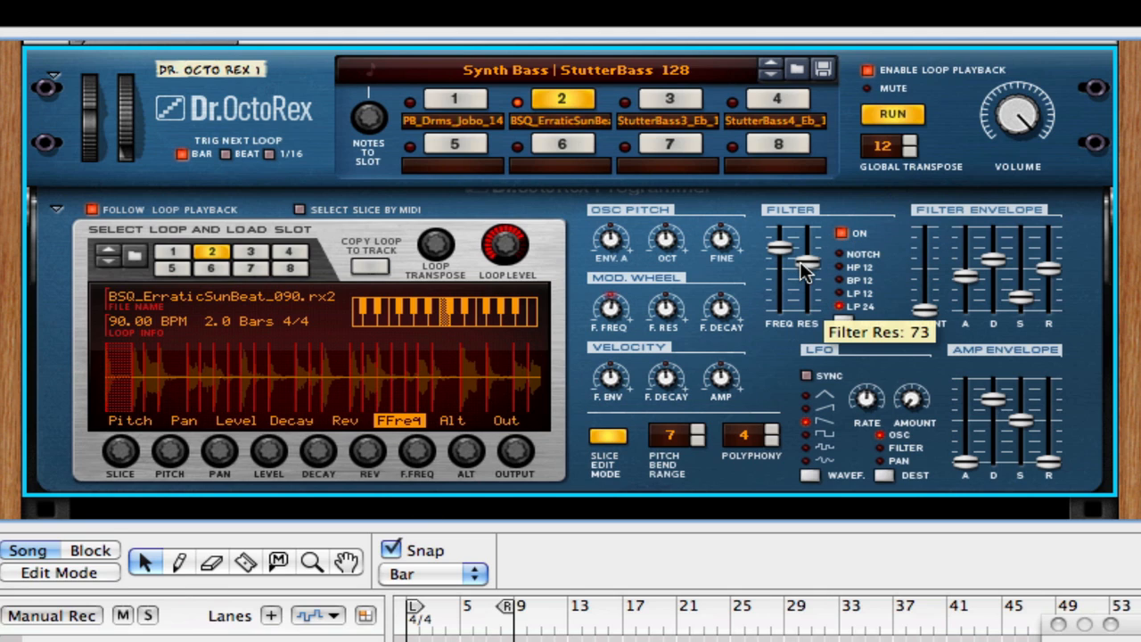
pyautogui.moveTo(801, 274); pyautogui.dragTo(774, 275)
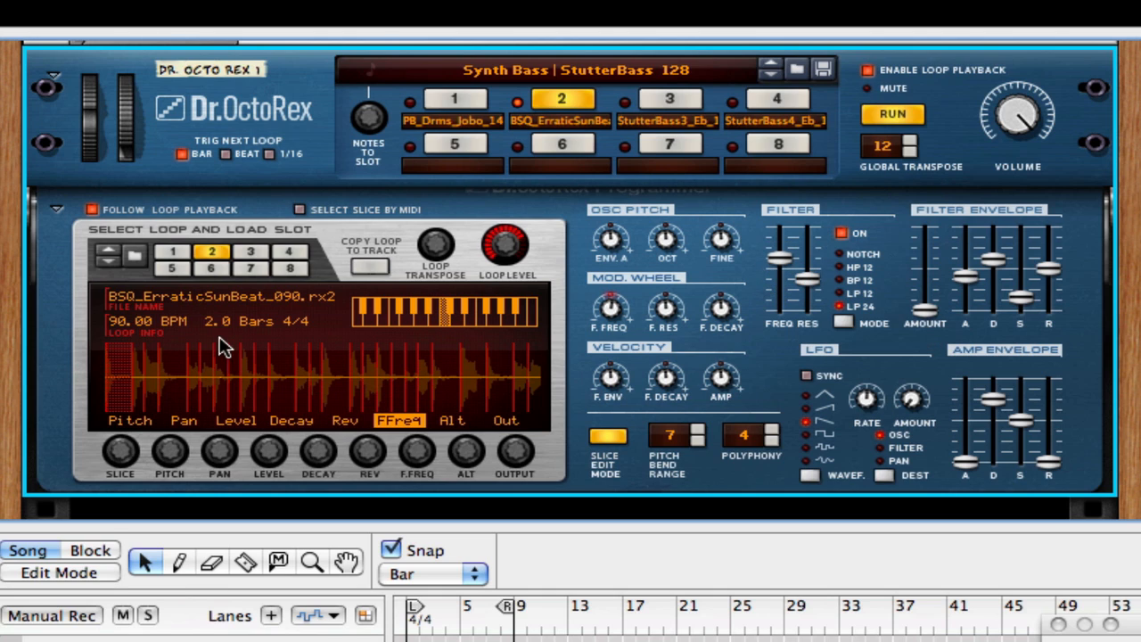
pyautogui.moveTo(128, 365)
pyautogui.mouseDown()
pyautogui.moveTo(358, 344)
pyautogui.moveTo(415, 377)
pyautogui.moveTo(551, 322)
pyautogui.mouseUp()
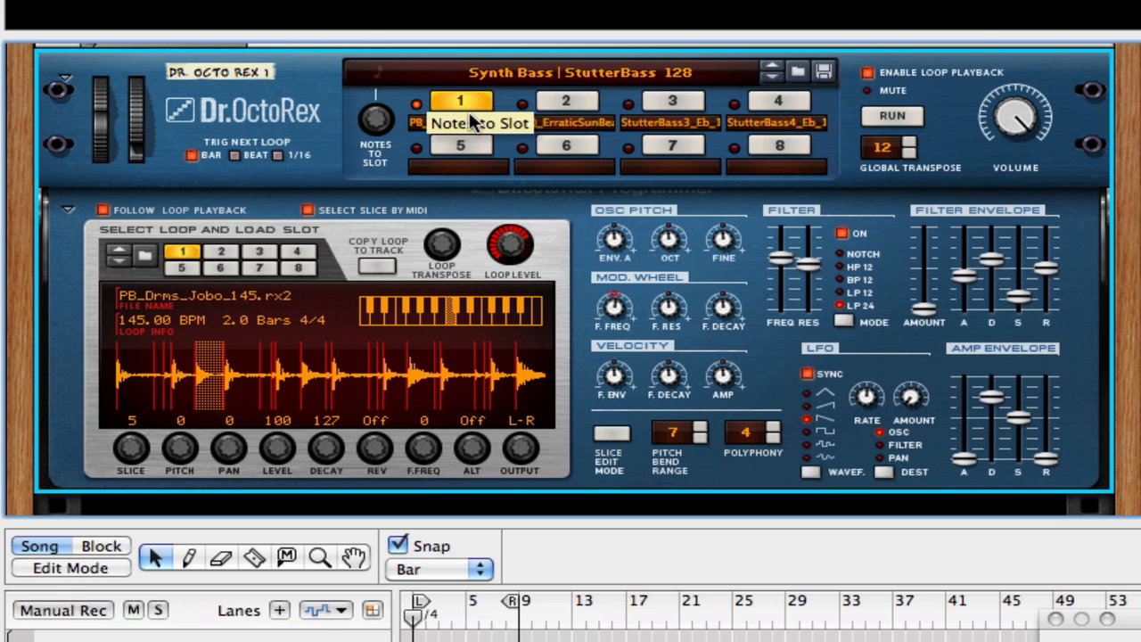
# Record a take on the Dr. Octo Rex 1 track with loop playback enabled, triggering loop slots 1 to 6 in turn.
pyautogui.click(866, 75)
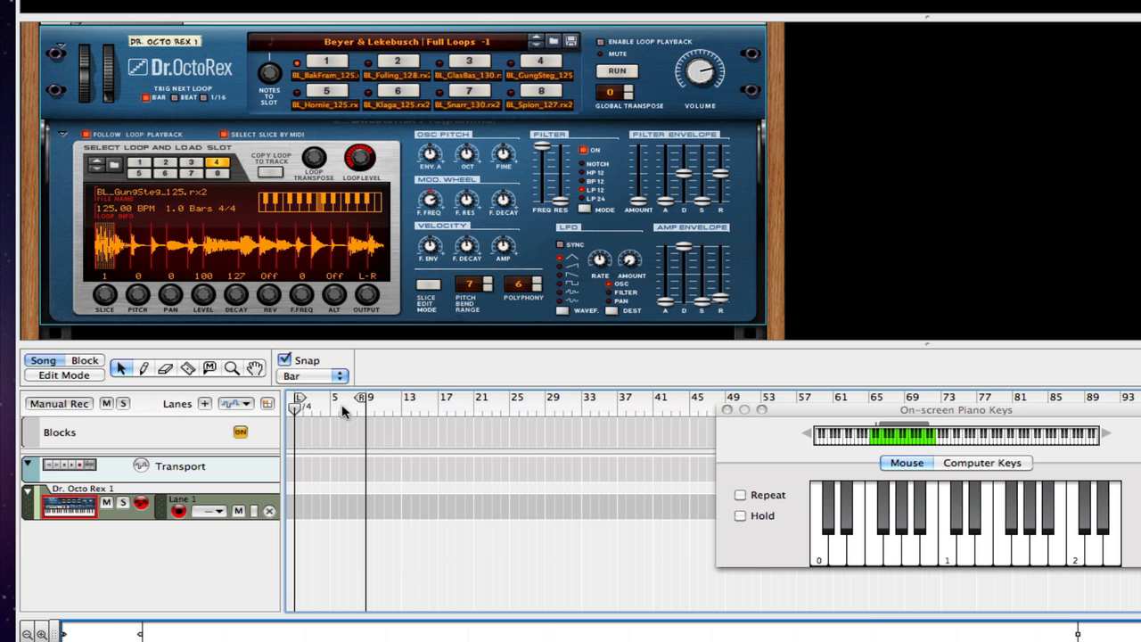
pyautogui.click(298, 64)
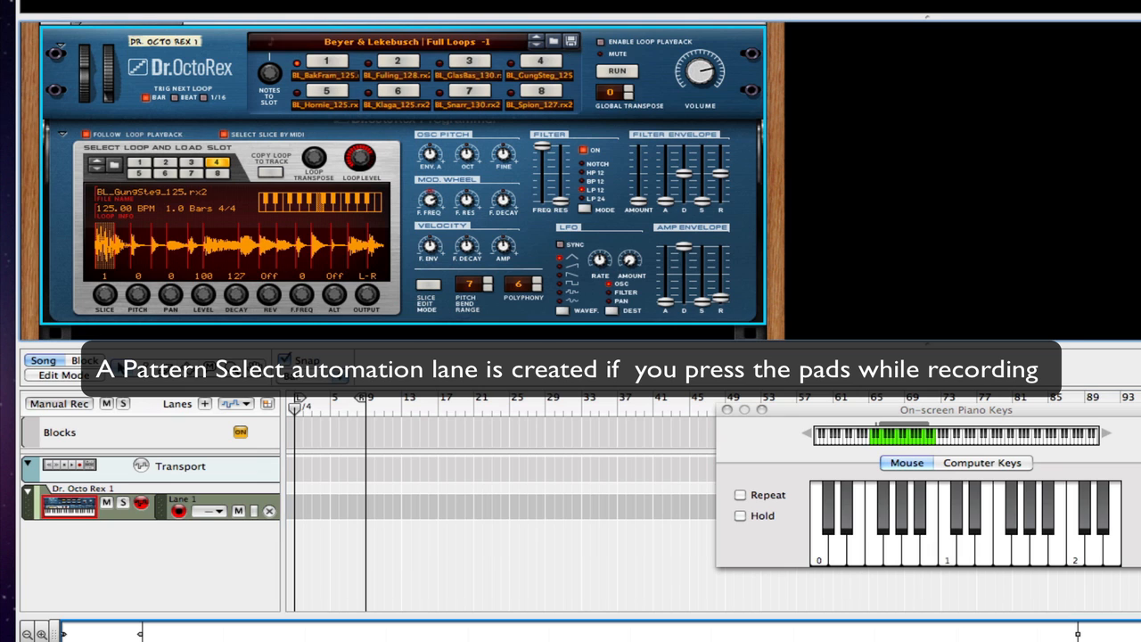
pyautogui.press('super+Return')
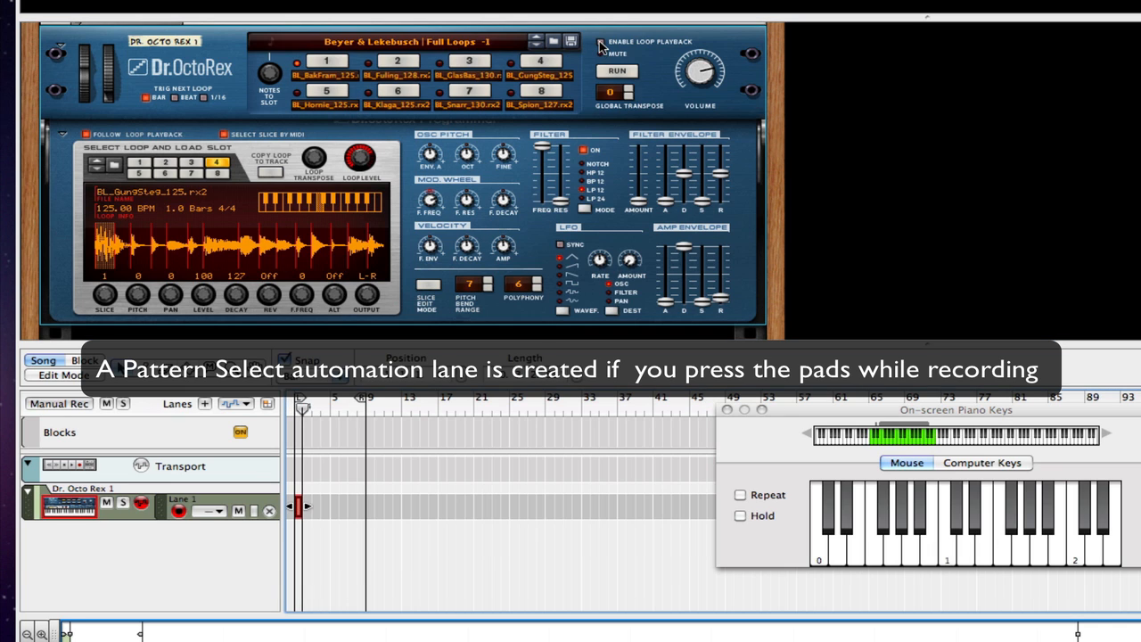
pyautogui.click(327, 63)
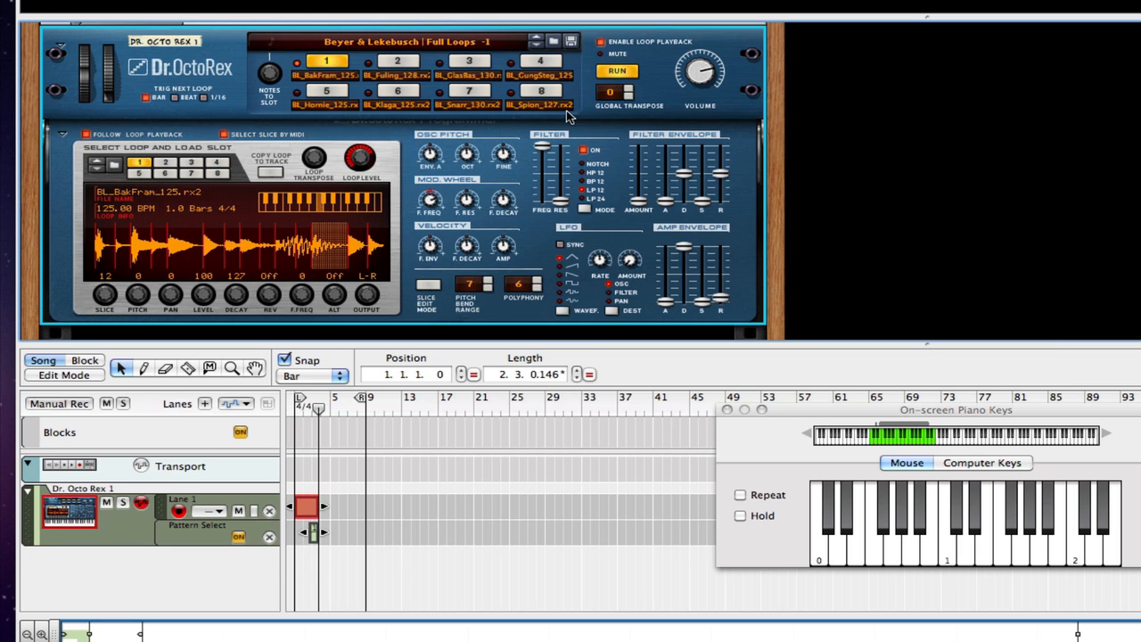
pyautogui.click(398, 62)
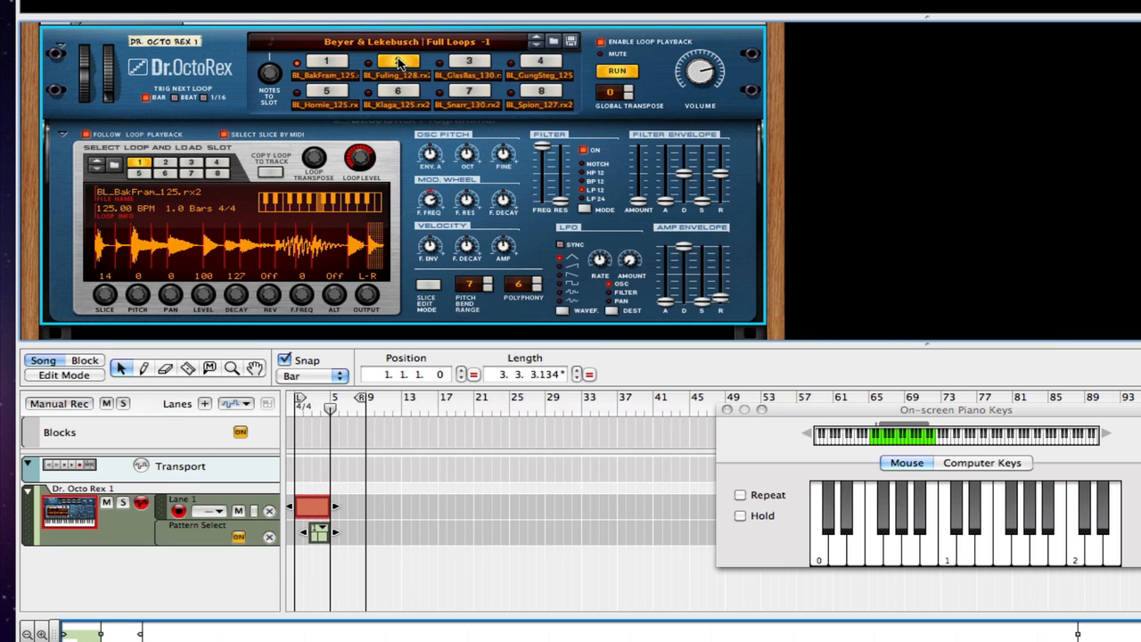
pyautogui.click(470, 62)
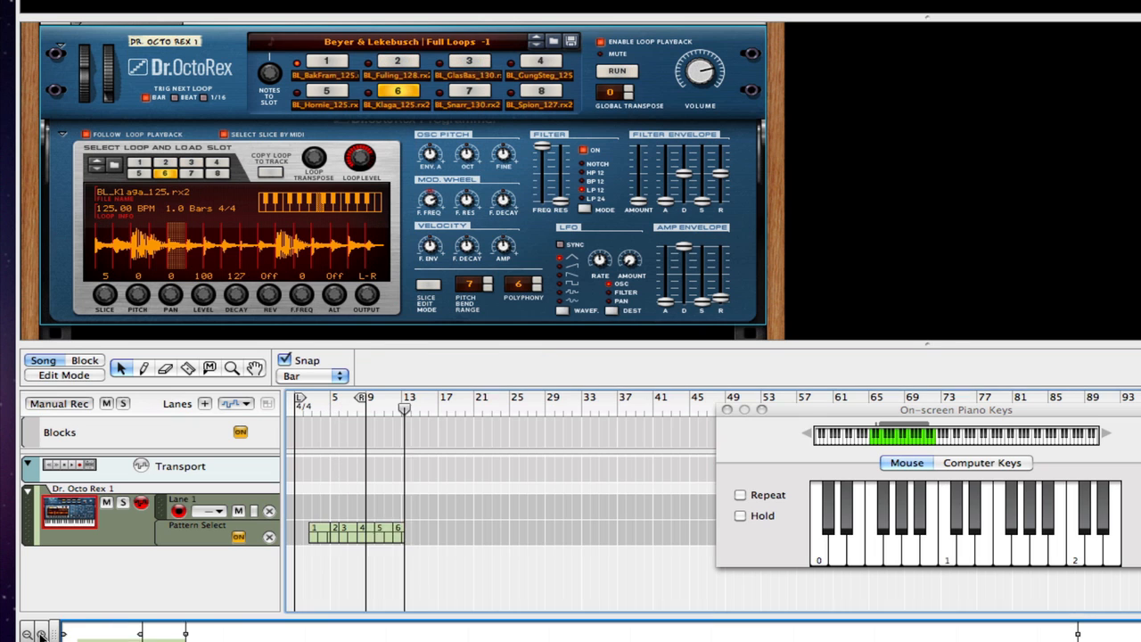
# Zoom in on the sequencer timeline to examine the recorded Pattern Select automation from the song's start.
pyautogui.click(41, 634)
pyautogui.click(41, 634)
pyautogui.click(41, 633)
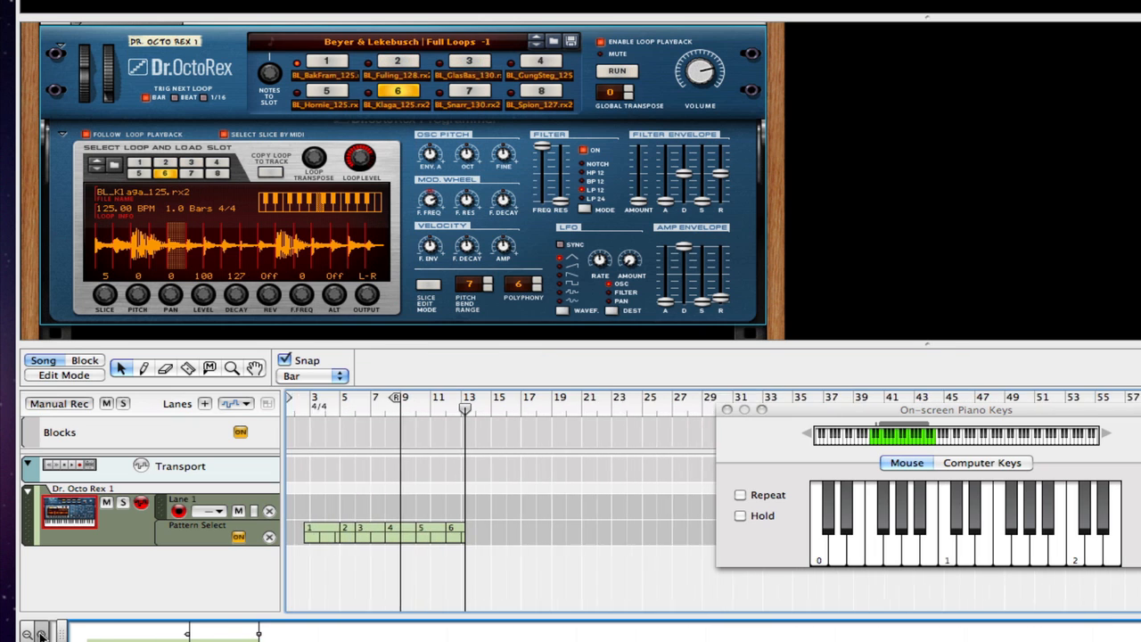
pyautogui.click(41, 634)
pyautogui.click(41, 635)
pyautogui.click(41, 635)
pyautogui.click(41, 635)
pyautogui.moveTo(264, 635); pyautogui.dragTo(96, 632)
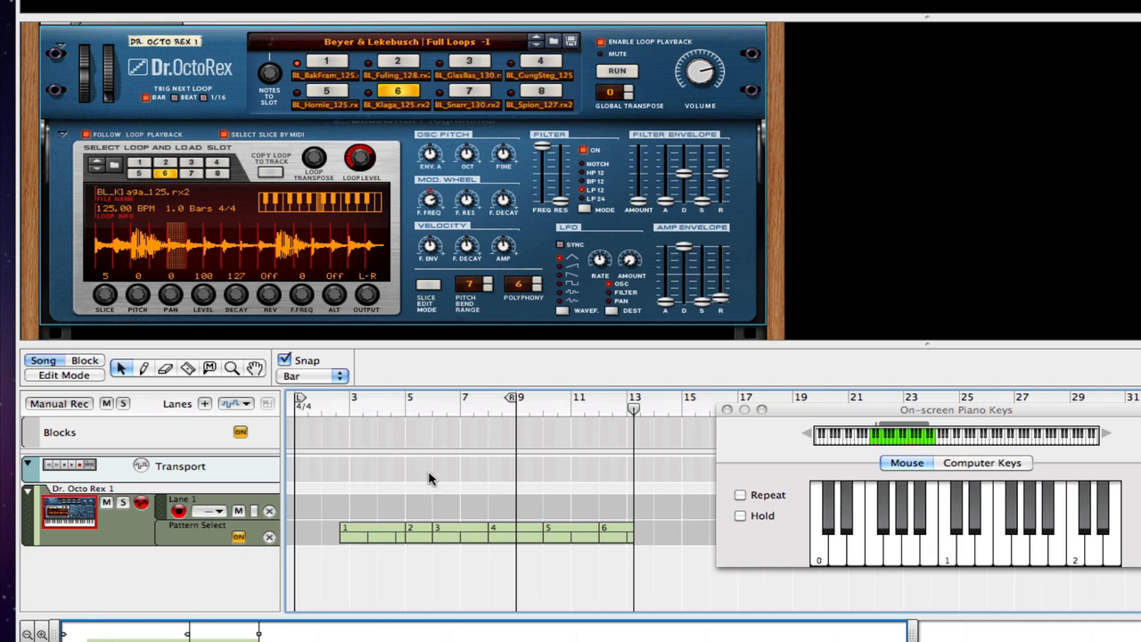
# Record a new take from the song's start, triggering loop slots 1 to 8 in turn with the on-screen piano keys.
pyautogui.click(329, 402)
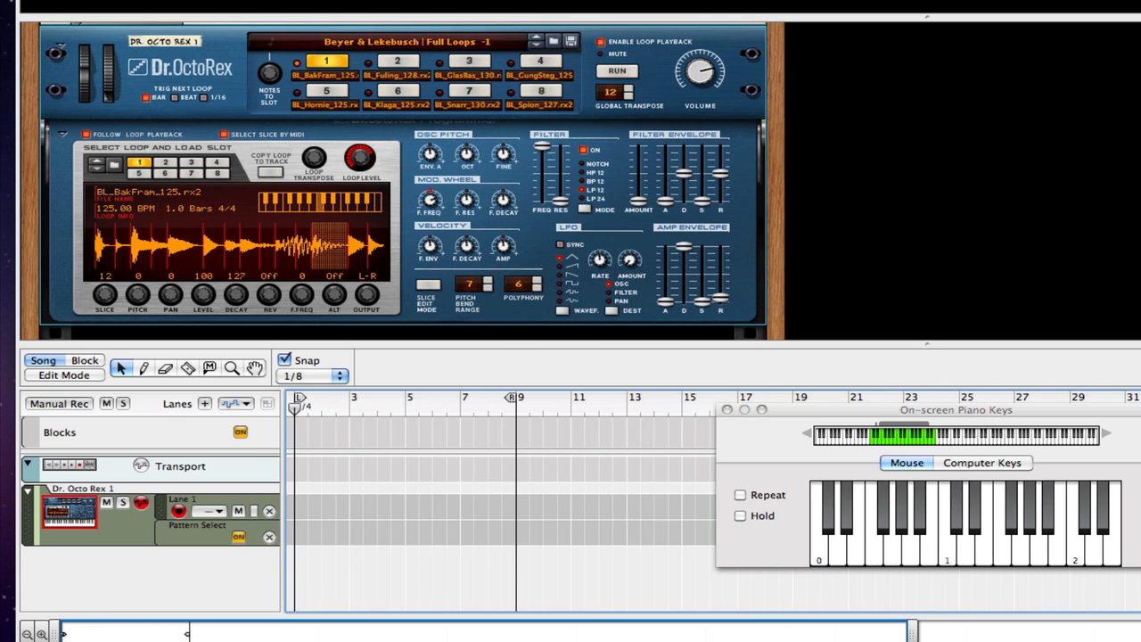
pyautogui.press('super+Return')
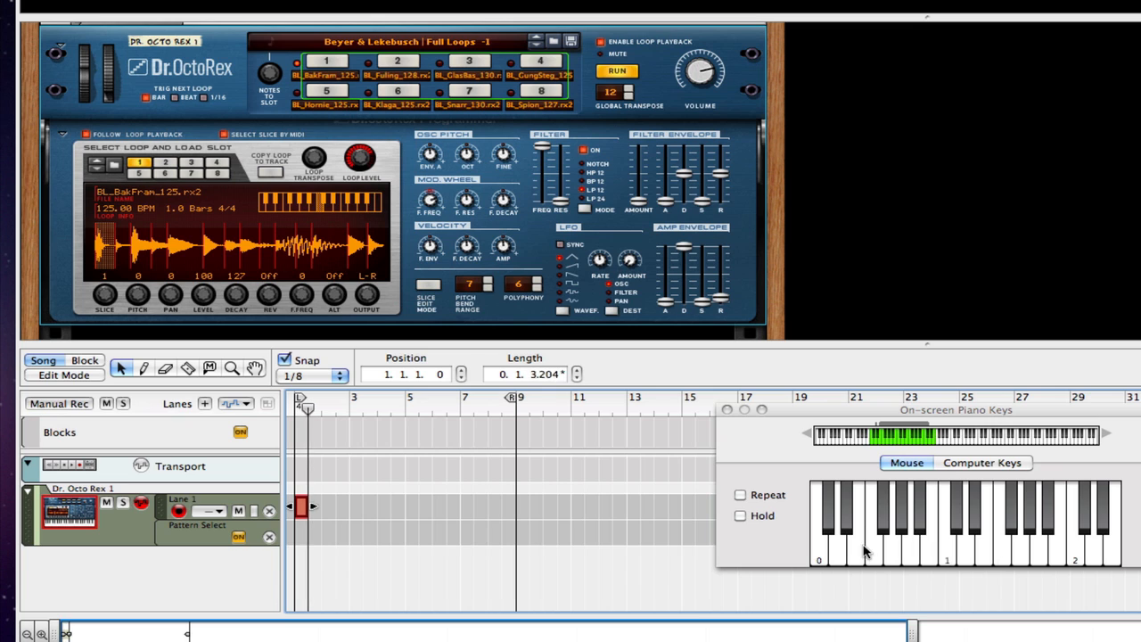
pyautogui.click(859, 553)
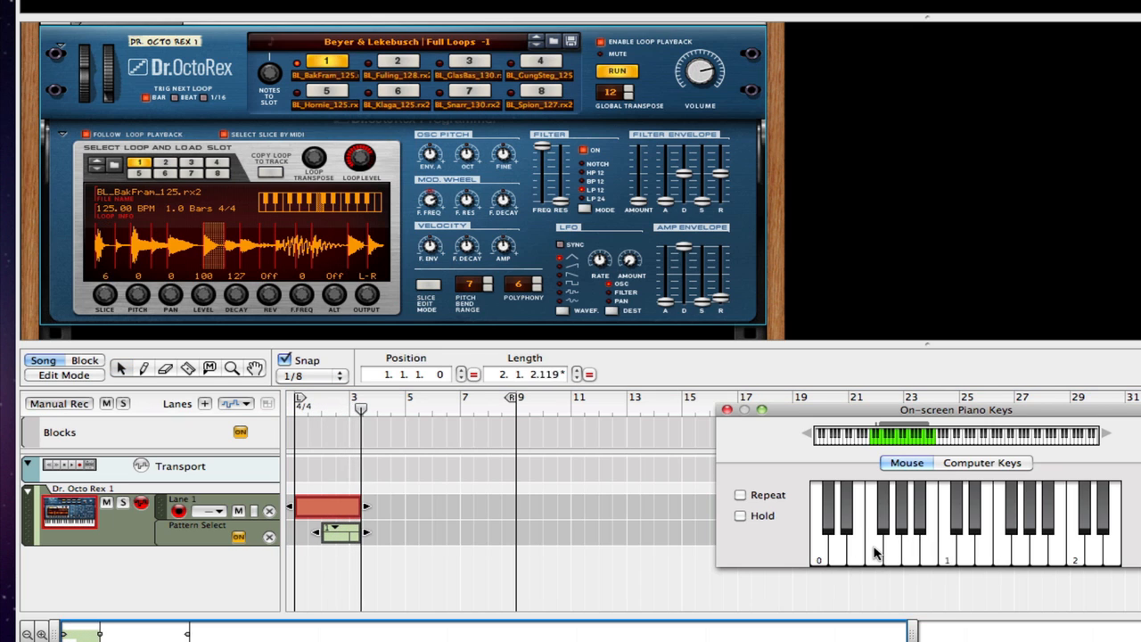
pyautogui.click(874, 552)
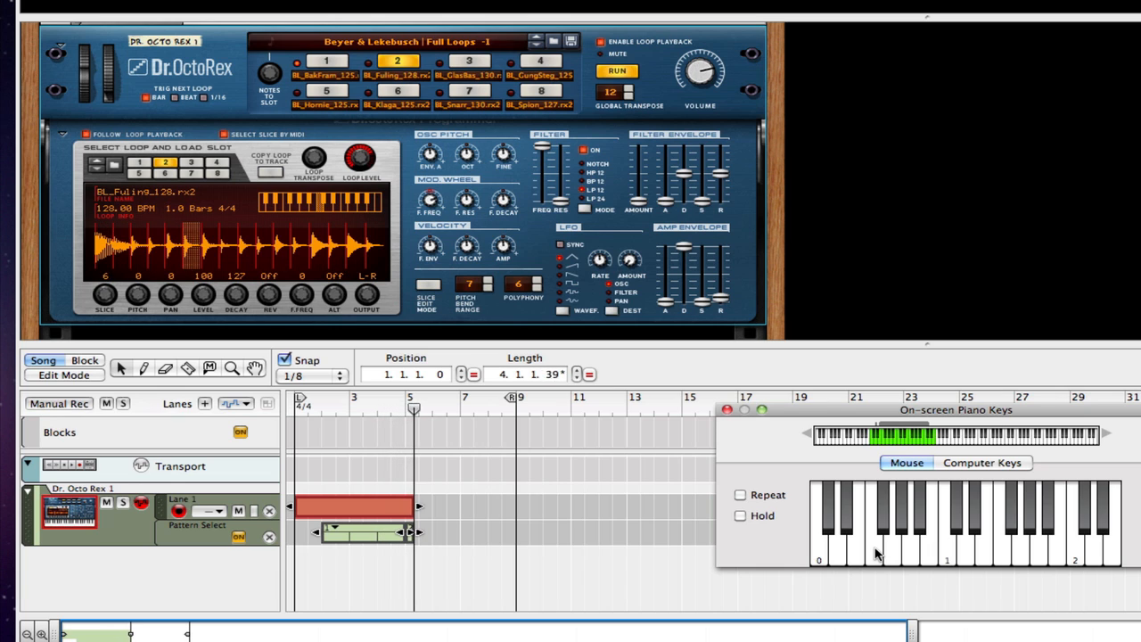
pyautogui.click(894, 554)
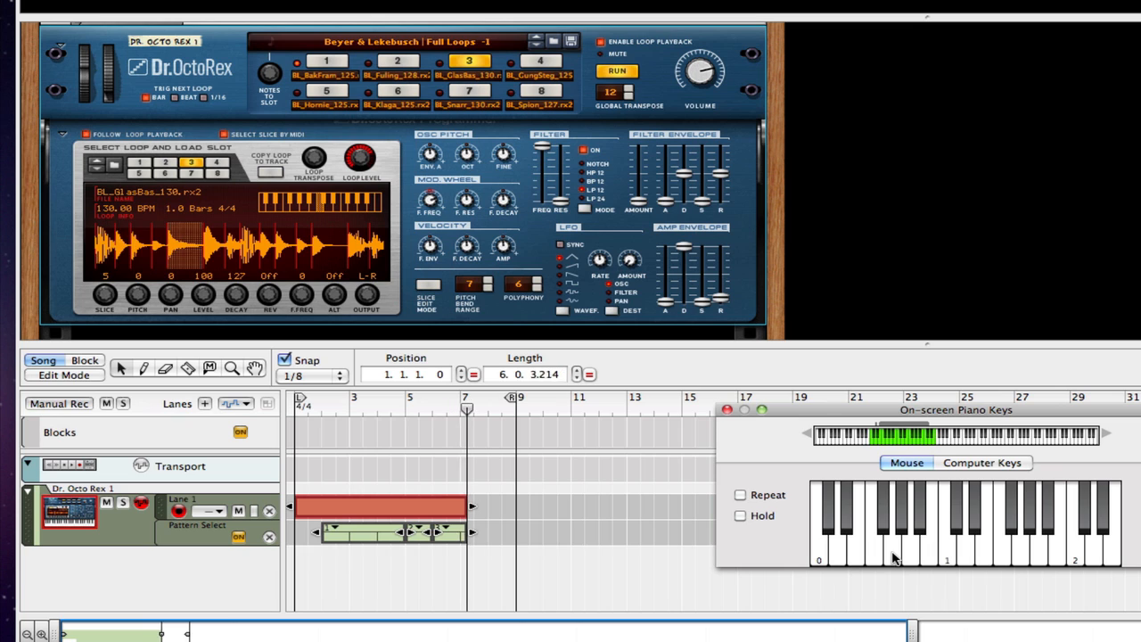
pyautogui.click(902, 529)
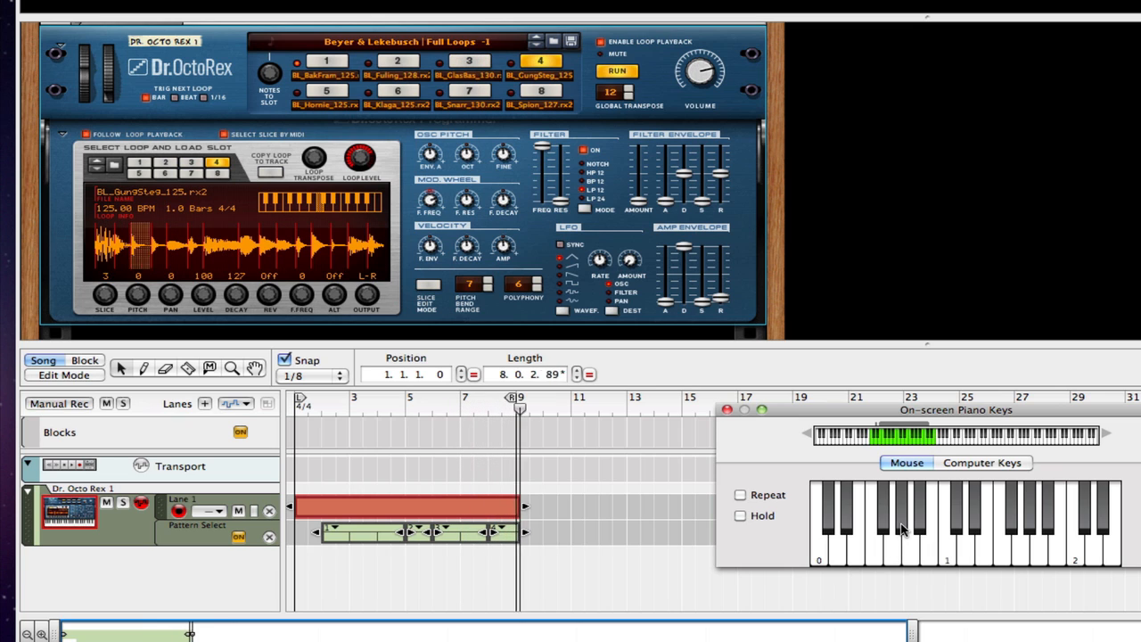
pyautogui.click(902, 529)
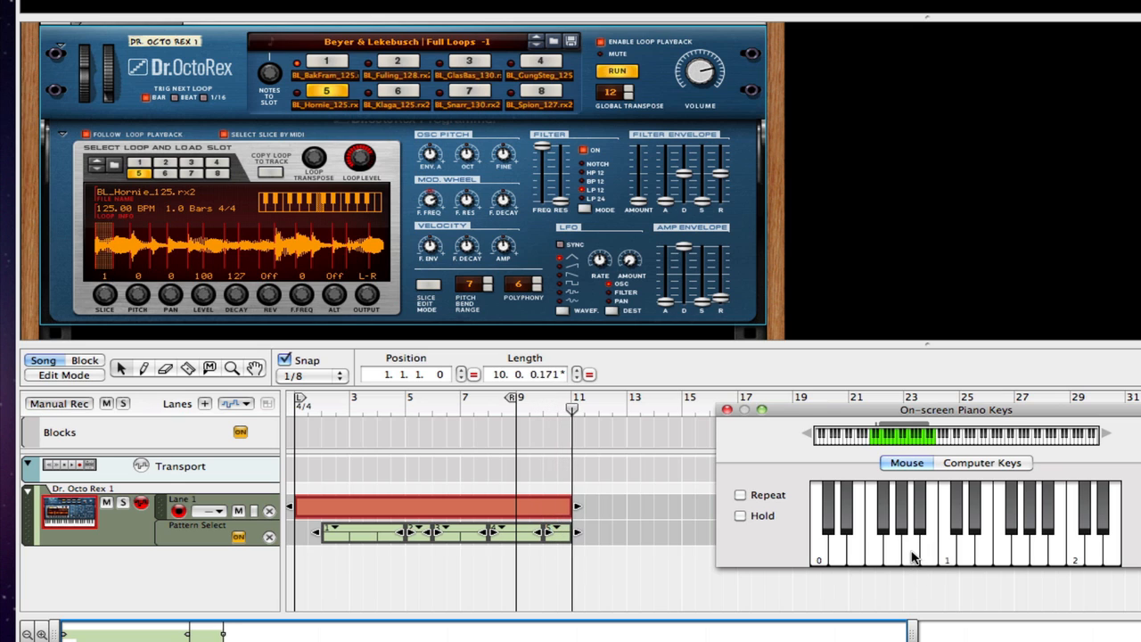
pyautogui.click(911, 557)
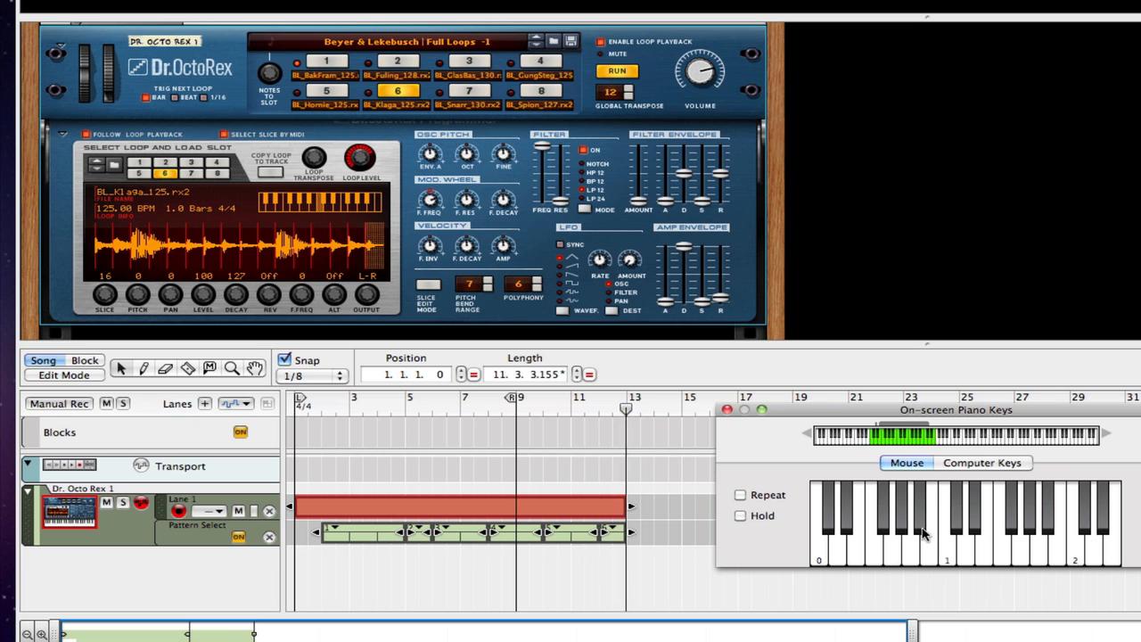
pyautogui.click(889, 541)
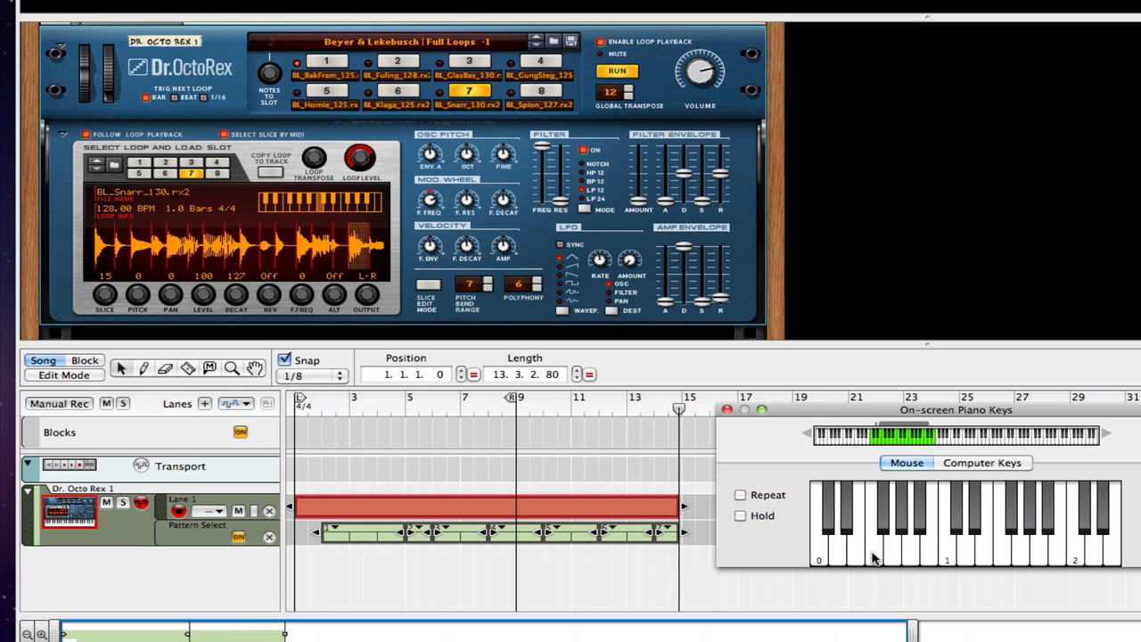
pyautogui.click(932, 557)
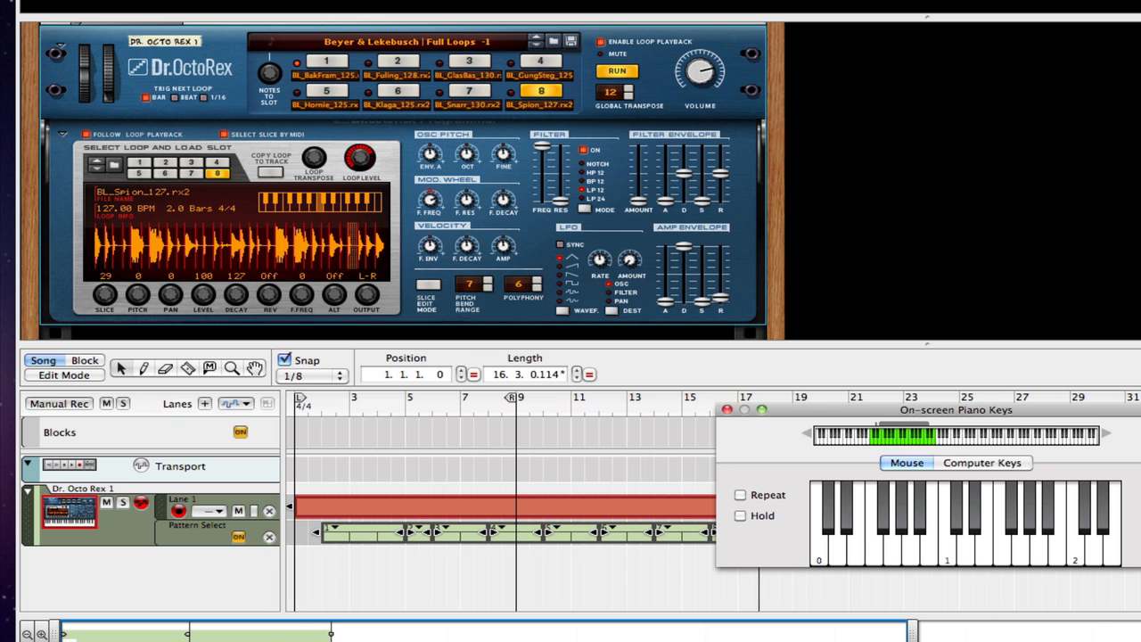
# Stop the recording, move the piano keys window out of the way of the take and select all recorded Pattern Select clips.
pyautogui.press('space')
pyautogui.moveTo(948, 410); pyautogui.dragTo(1140, 401)
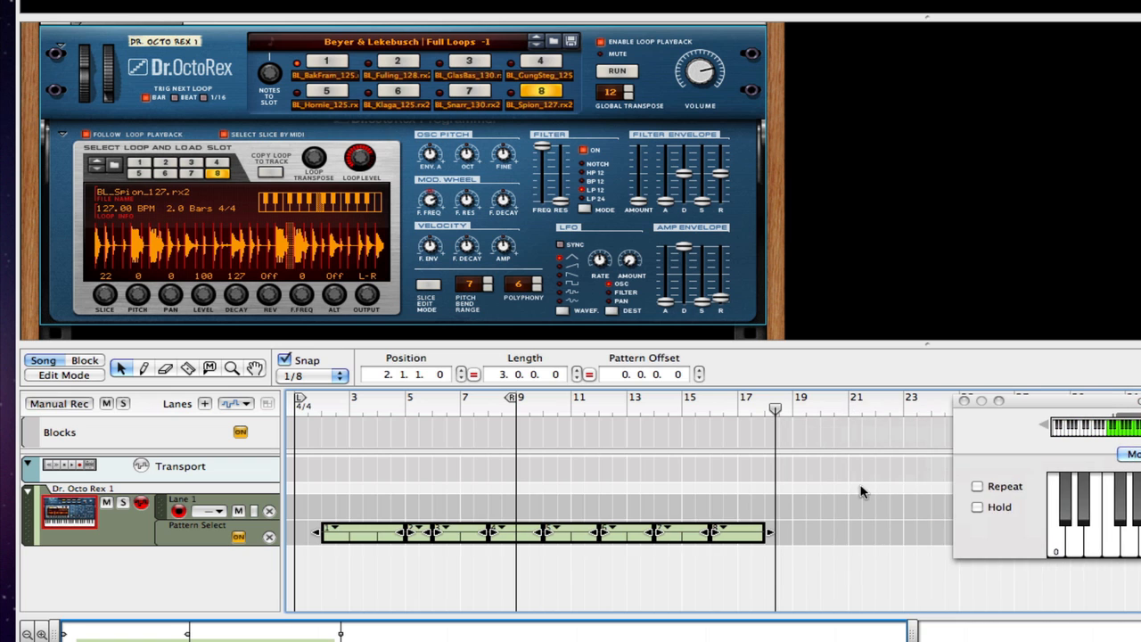
pyautogui.moveTo(861, 491); pyautogui.dragTo(312, 546)
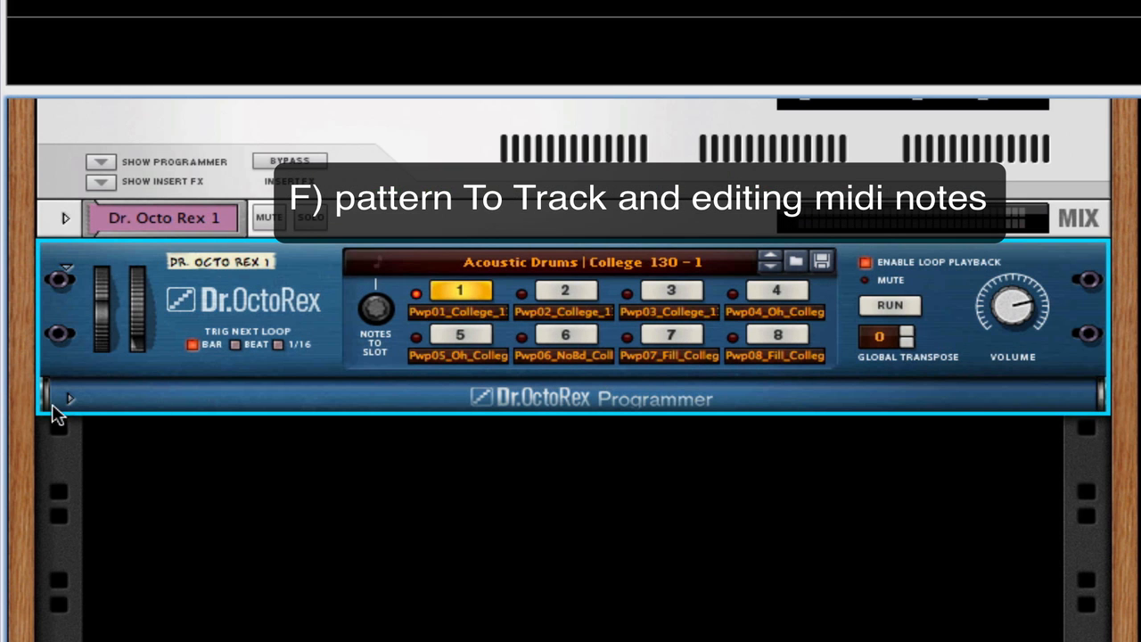
# Run the College 130 loop and load the Drums.cmb insert effect patch on the Dr. Octo Rex 1 mix channel.
pyautogui.click(902, 306)
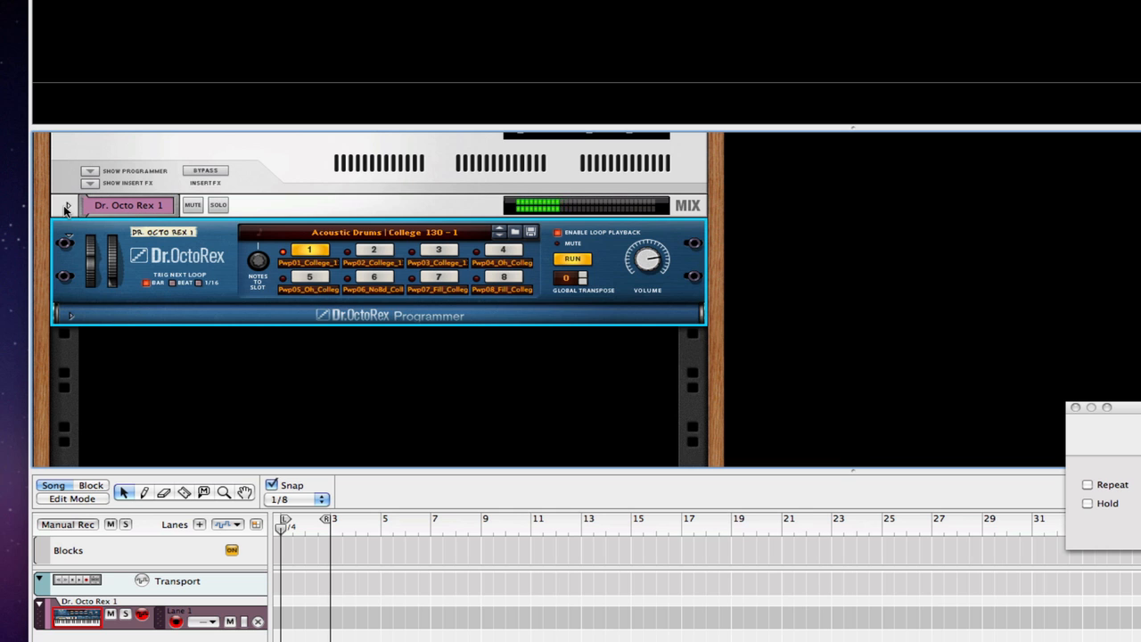
pyautogui.click(66, 206)
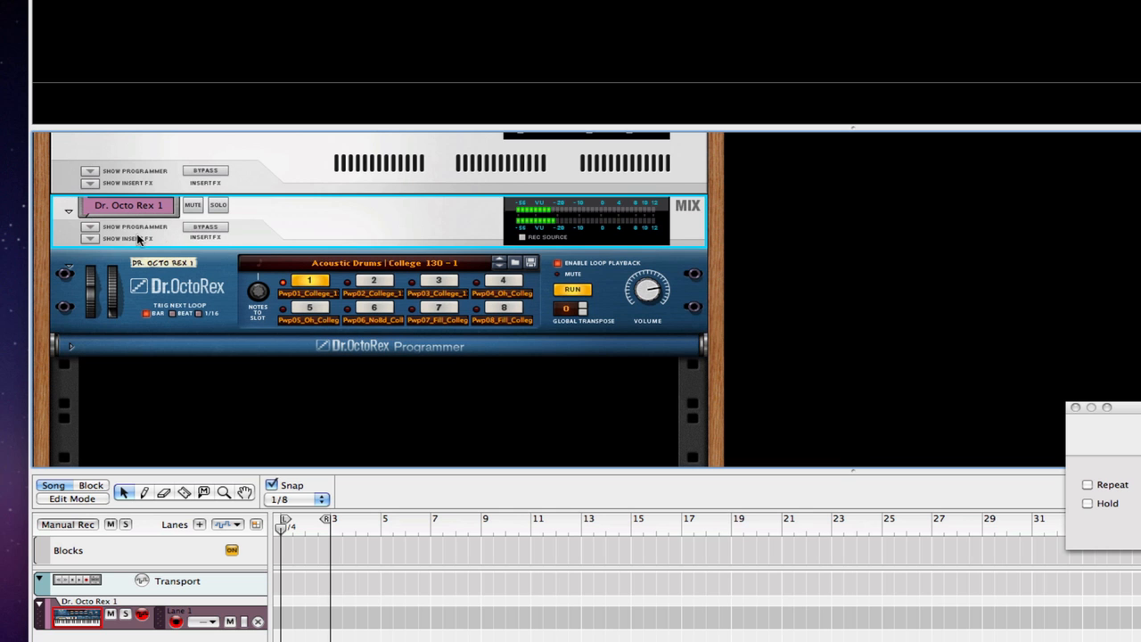
pyautogui.click(90, 227)
pyautogui.click(248, 274)
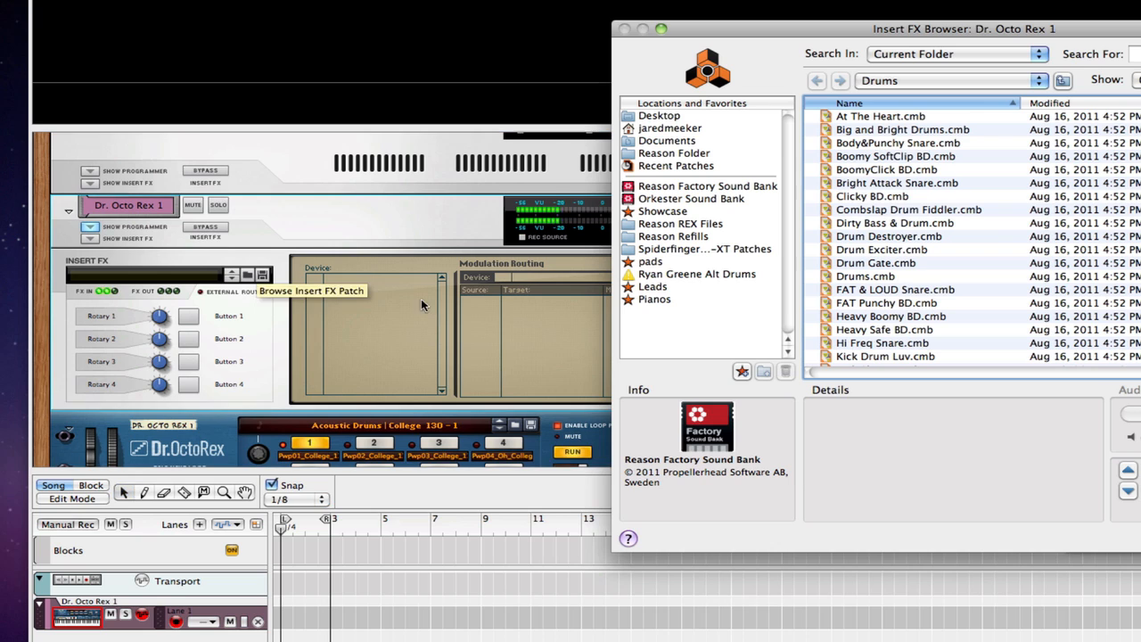
pyautogui.doubleClick(879, 281)
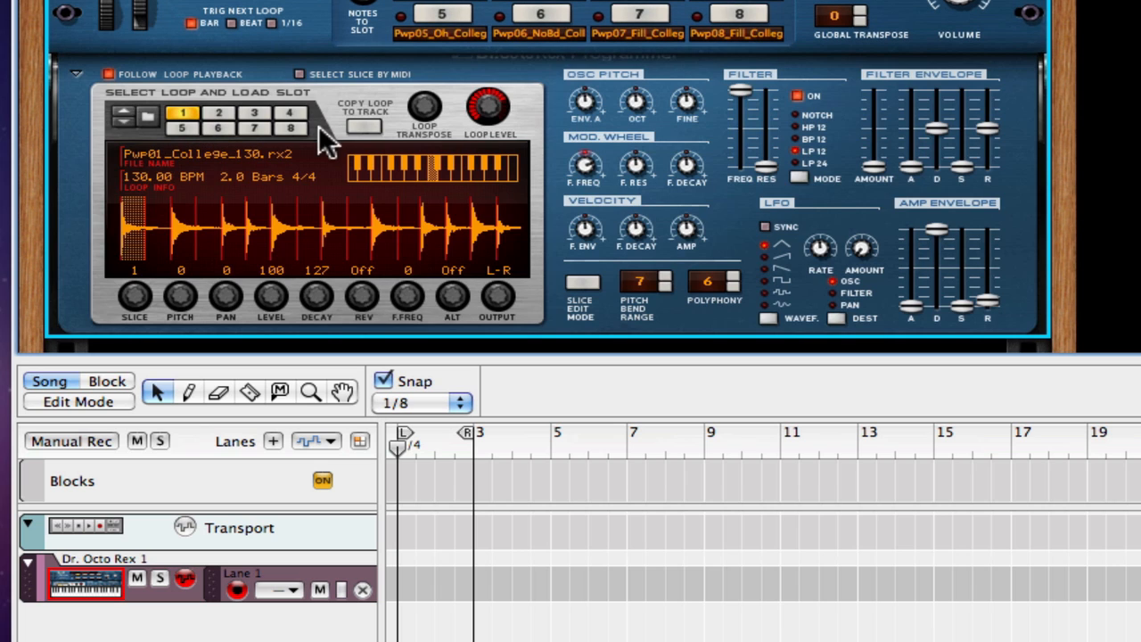
# Copy the loops from slots 1 to 4 to the Dr. Octo Rex 1 track, each on its own lane.
pyautogui.click(353, 124)
pyautogui.click(209, 110)
pyautogui.click(361, 124)
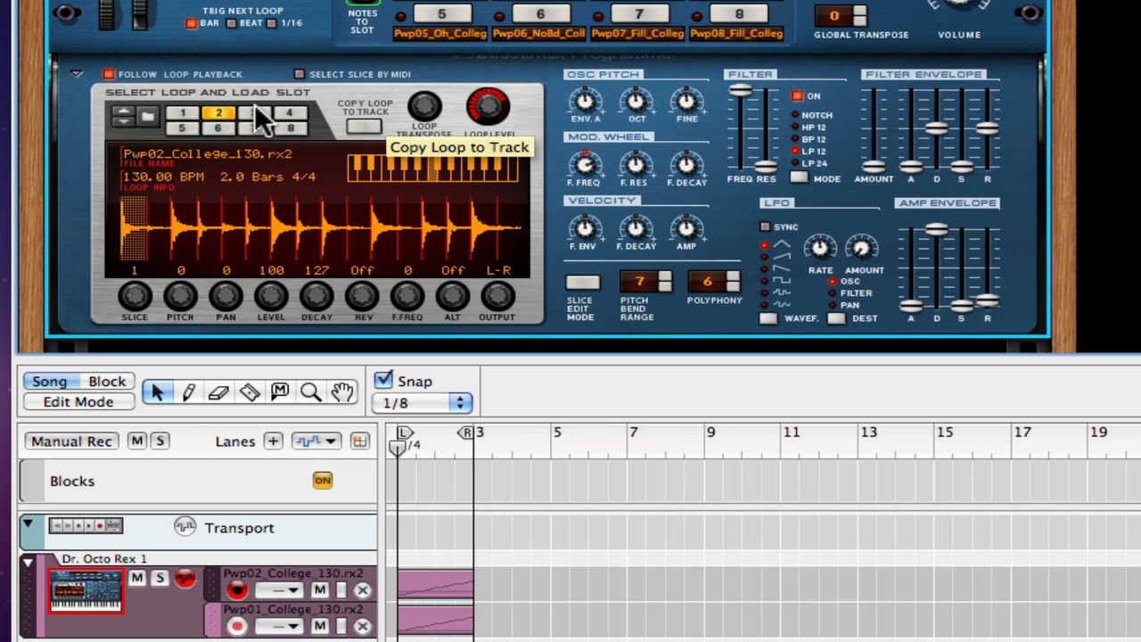
pyautogui.click(254, 110)
pyautogui.click(363, 125)
pyautogui.click(288, 113)
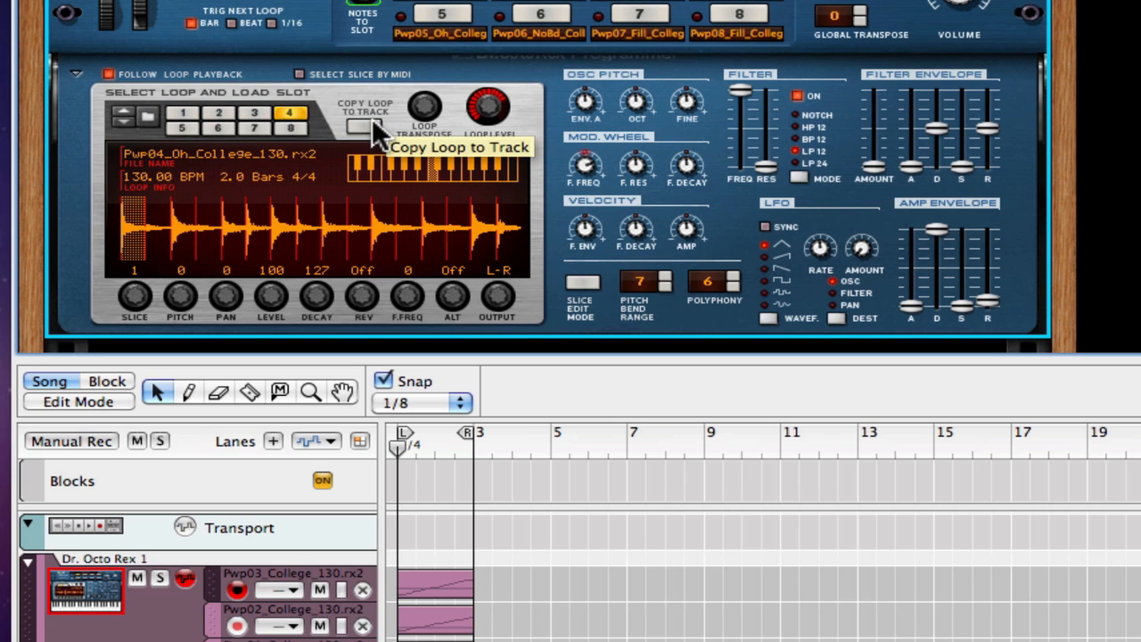
pyautogui.click(363, 125)
# Copy the loops from slots 5 to 8 to separate lanes of the Dr. Octo Rex 1 track.
pyautogui.click(180, 127)
pyautogui.click(363, 123)
pyautogui.click(219, 127)
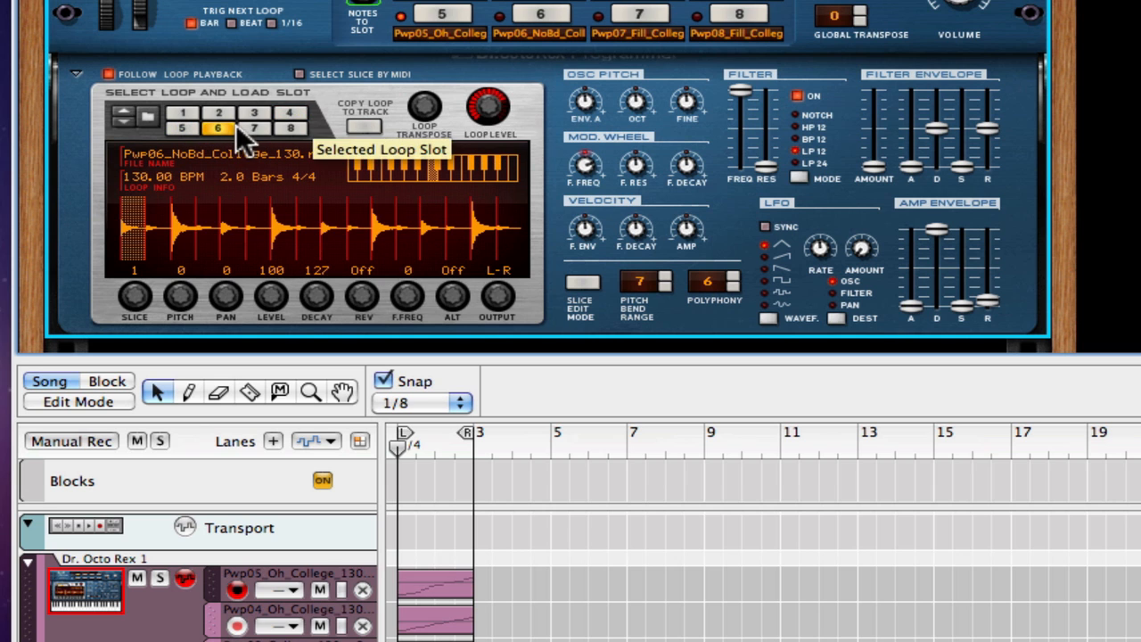
pyautogui.click(358, 123)
pyautogui.click(254, 124)
pyautogui.click(364, 123)
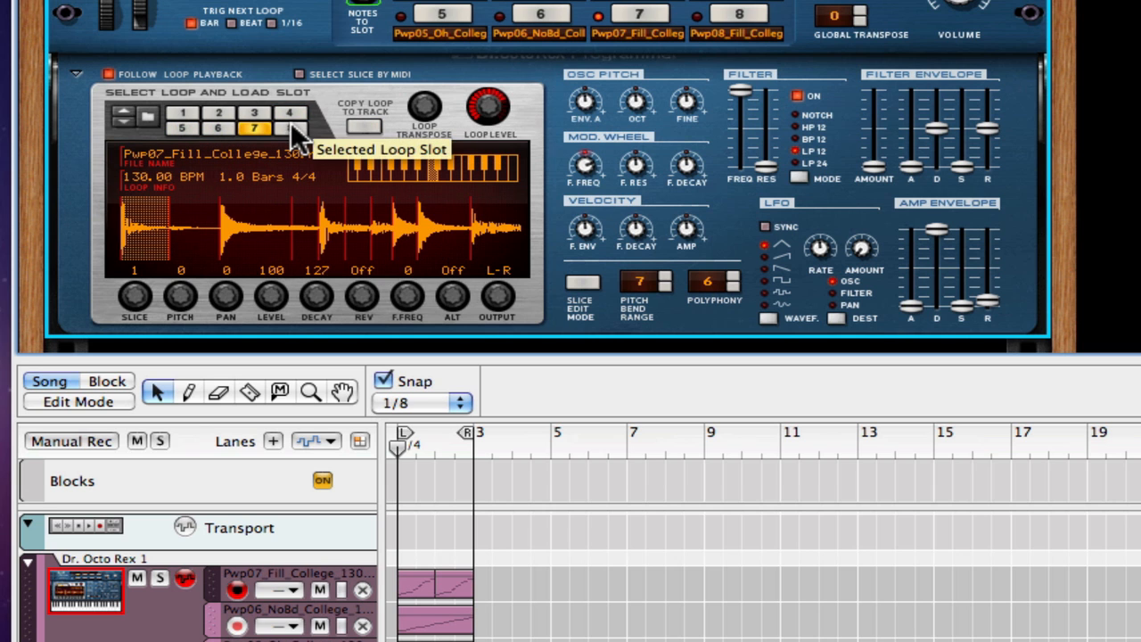
pyautogui.click(290, 124)
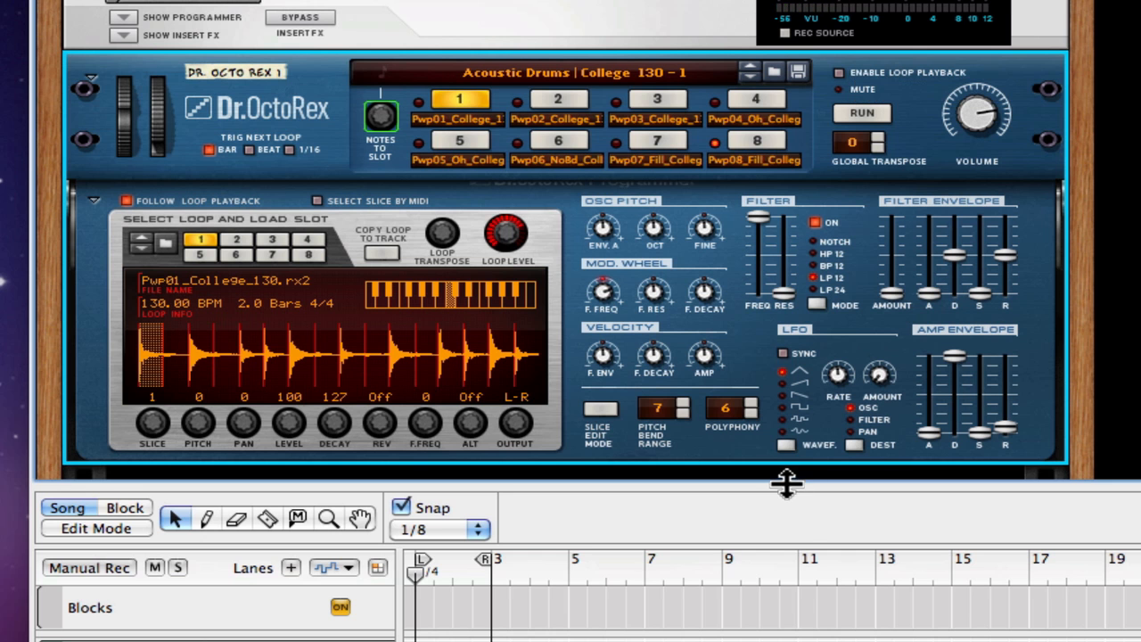
# Enlarge the sequencer area and move the Pwp02 to Pwp08 clips together to bar 3.
pyautogui.moveTo(786, 482); pyautogui.dragTo(786, 30)
pyautogui.moveTo(548, 237); pyautogui.dragTo(396, 462)
pyautogui.moveTo(467, 475); pyautogui.dragTo(525, 475)
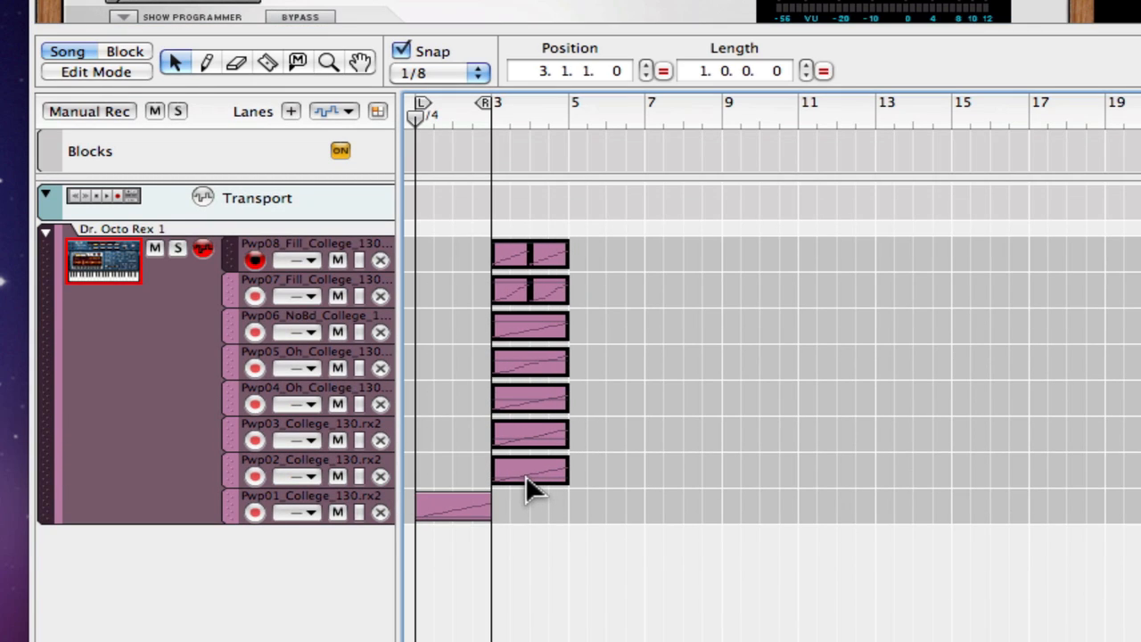
# With snap set to Bar, stagger the clips so Pwp03 starts at bar 5, Pwp04 at 7, Pwp05 at 9 and Pwp06 at 11.
pyautogui.click(624, 221)
pyautogui.moveTo(621, 237); pyautogui.dragTo(484, 379)
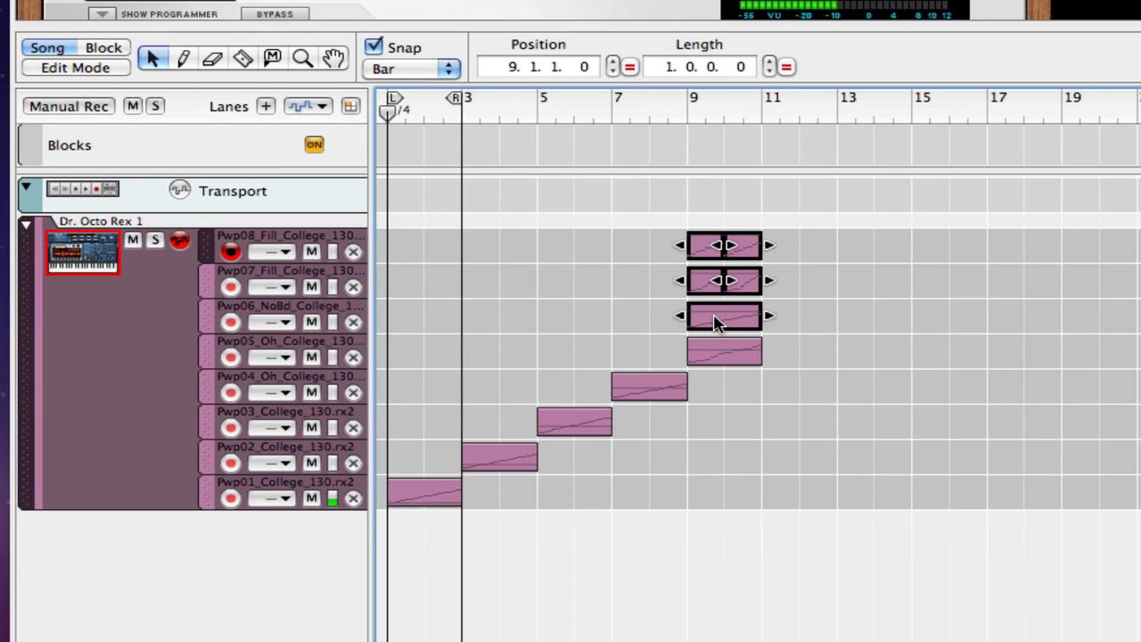
pyautogui.moveTo(756, 334); pyautogui.dragTo(816, 339)
pyautogui.click(647, 301)
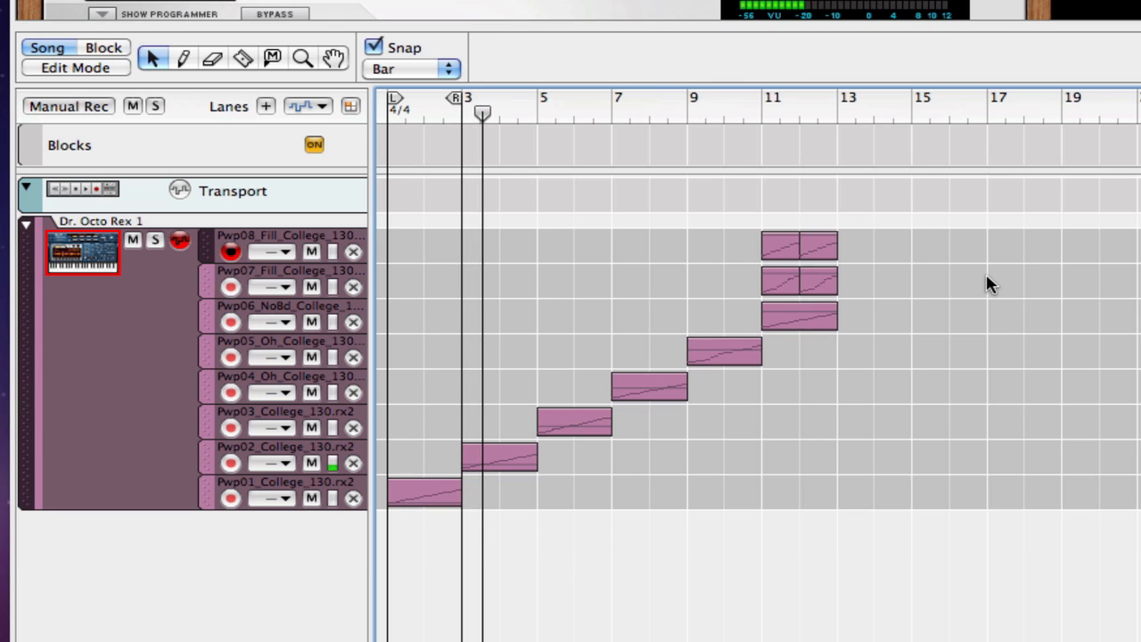
# Move the Pwp07 clips to bar 13 and the Pwp08 clips to bar 15.
pyautogui.moveTo(890, 229); pyautogui.dragTo(903, 287)
pyautogui.click(942, 244)
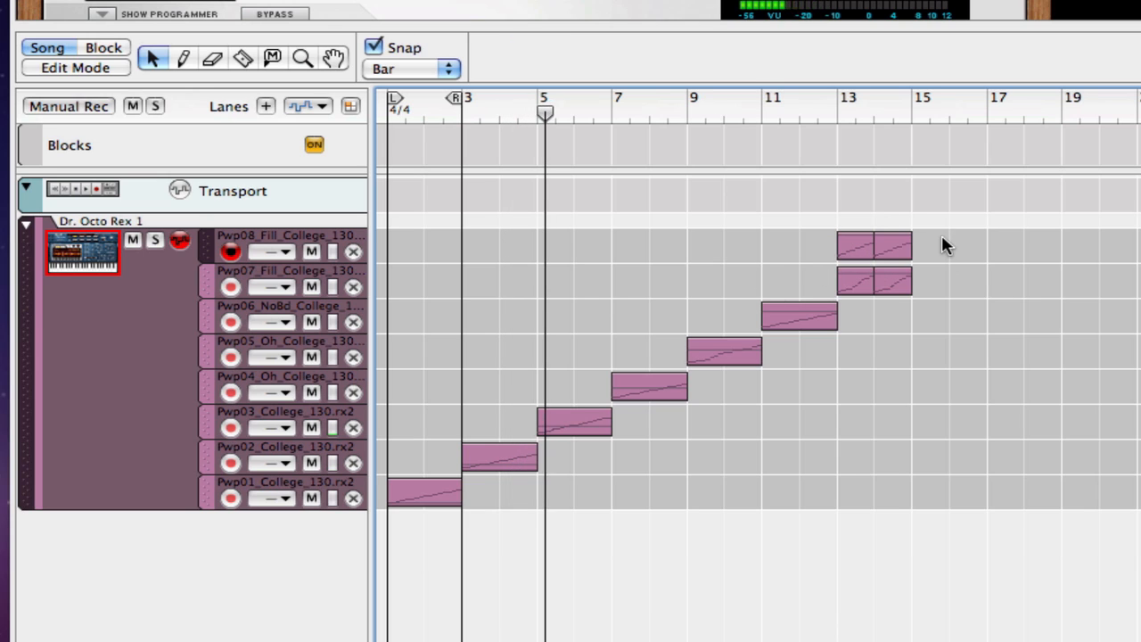
pyautogui.click(878, 246)
pyautogui.moveTo(851, 254); pyautogui.dragTo(926, 254)
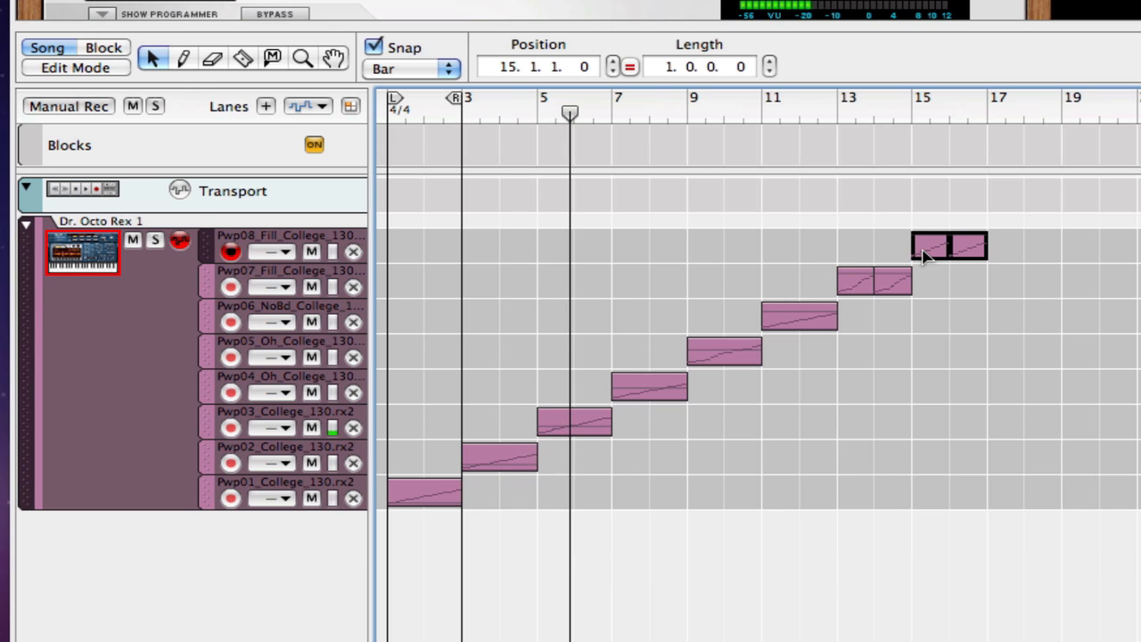
pyautogui.click(997, 381)
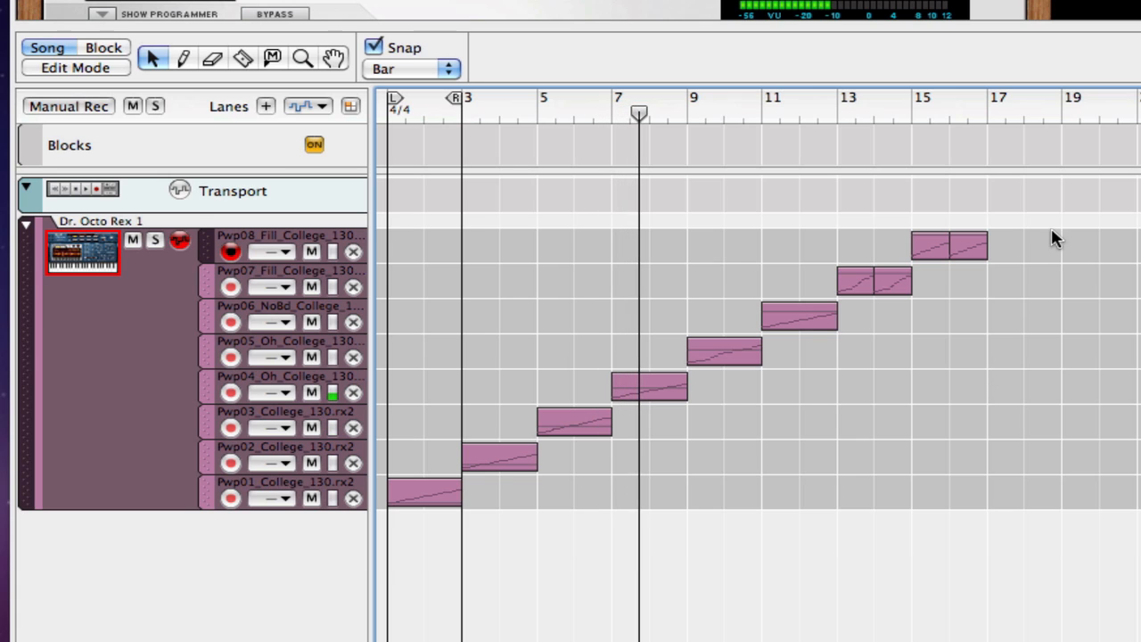
# Shift the Pwp02 to Pwp08 clips two bars later and scale the Pwp01 clip to half tempo.
pyautogui.moveTo(1051, 230); pyautogui.dragTo(359, 561)
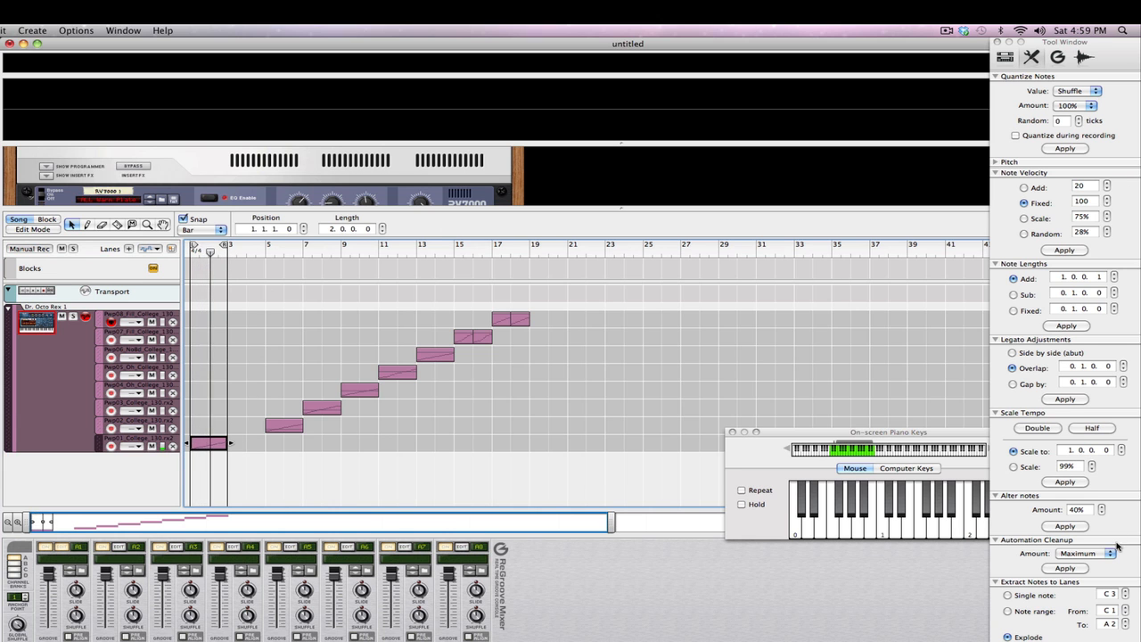
pyautogui.click(1110, 428)
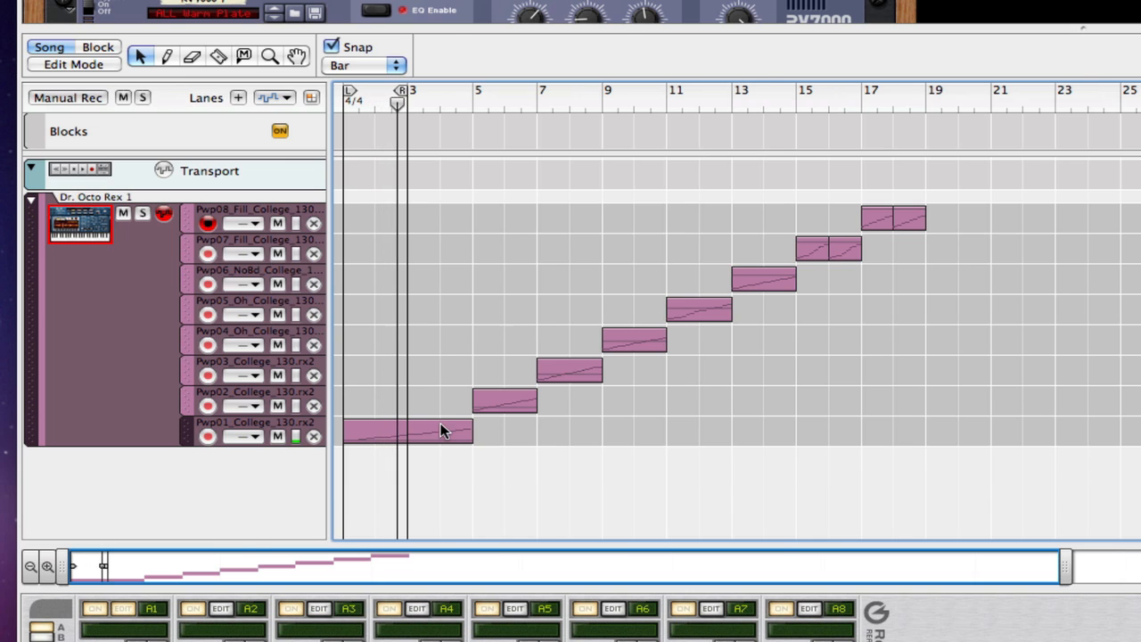
# Open the Pwp01 clip's notes, move the slice 2 note to slice 1 and copy the slice 4 note to position 1.1.3.
pyautogui.doubleClick(248, 440)
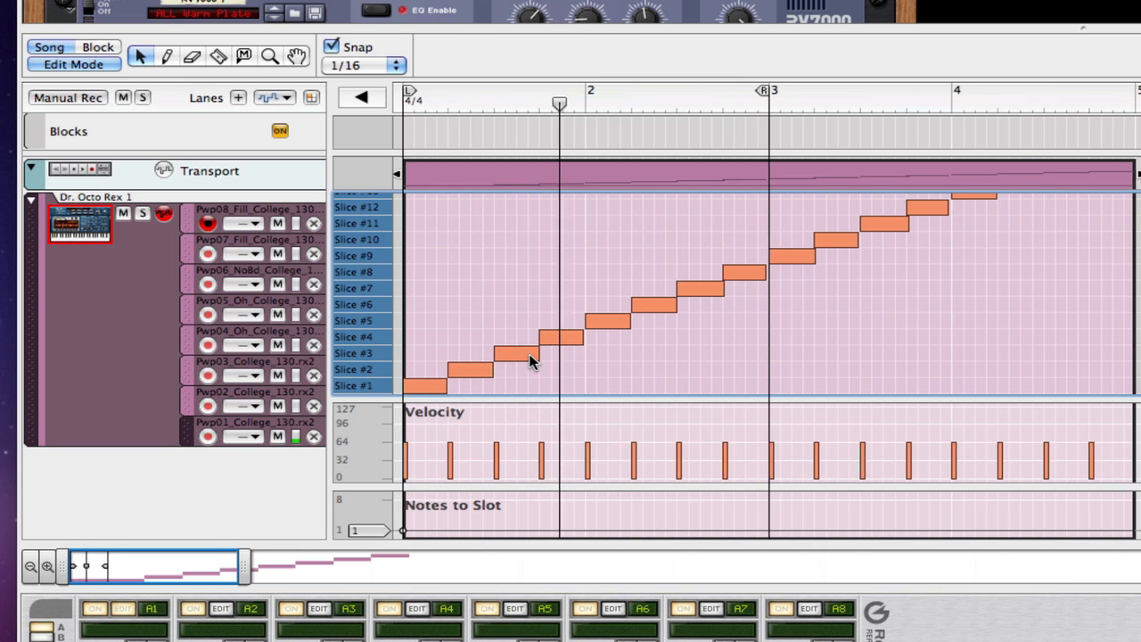
pyautogui.click(477, 372)
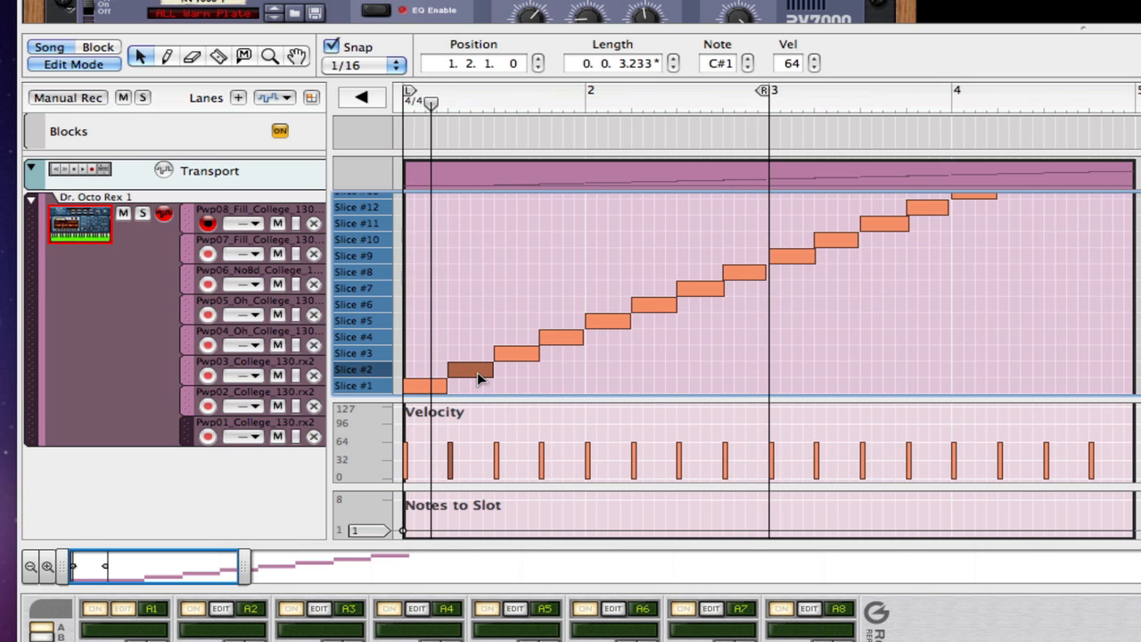
pyautogui.click(558, 336)
pyautogui.moveTo(558, 336); pyautogui.dragTo(454, 336)
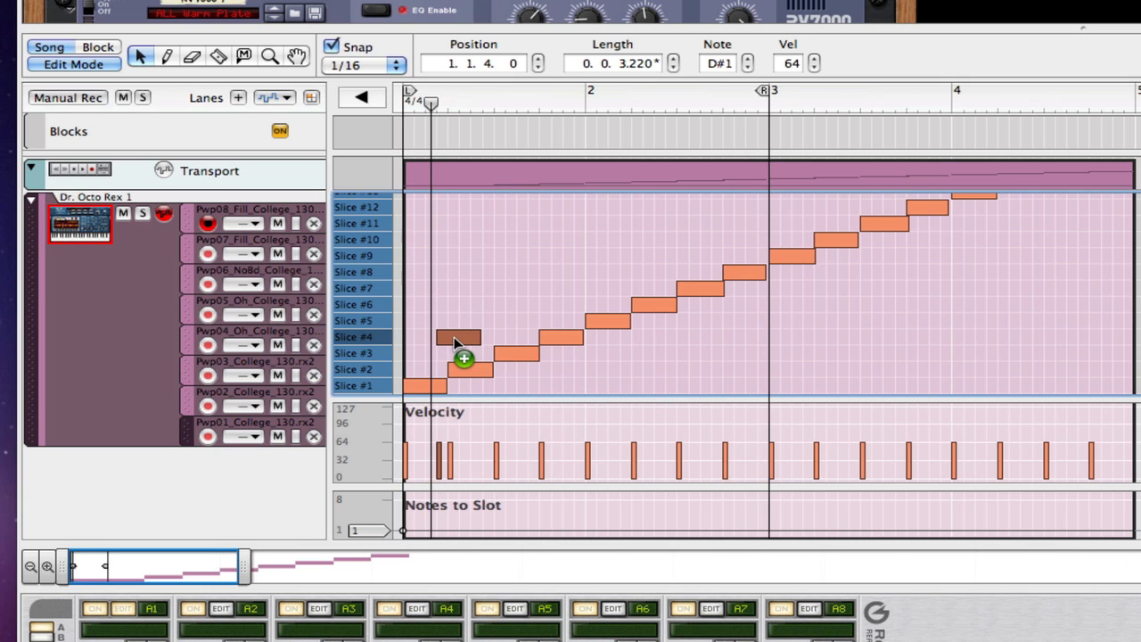
# Copy the slice 6 note up to slice 8 at position 2.1.3.
pyautogui.click(610, 323)
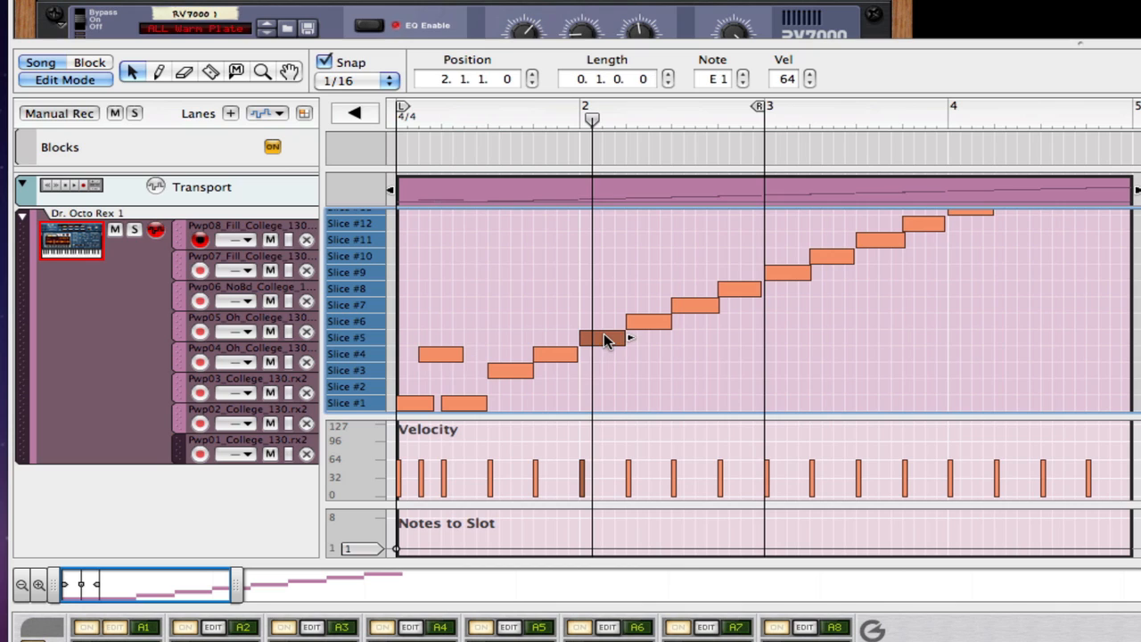
pyautogui.click(648, 322)
pyautogui.moveTo(649, 323); pyautogui.dragTo(629, 289)
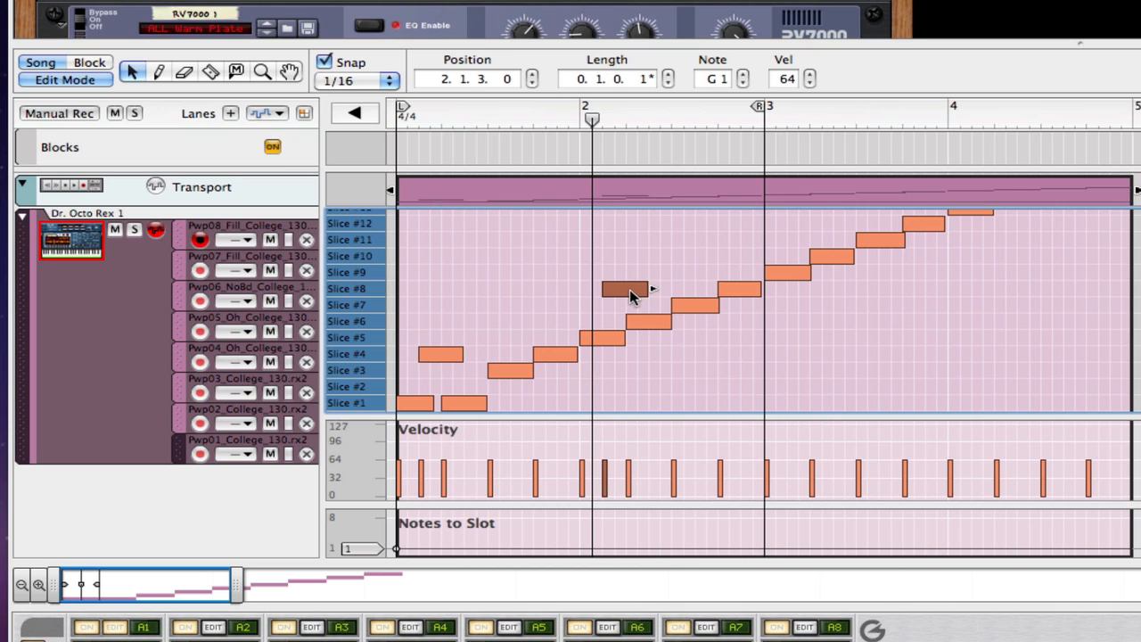
# Copy the slice 8 note just before bar 3 to slice 11 at position 2.4.3, and leave note editing.
pyautogui.moveTo(592, 119); pyautogui.dragTo(86, 100)
pyautogui.hotkey('ctrl', 'a')
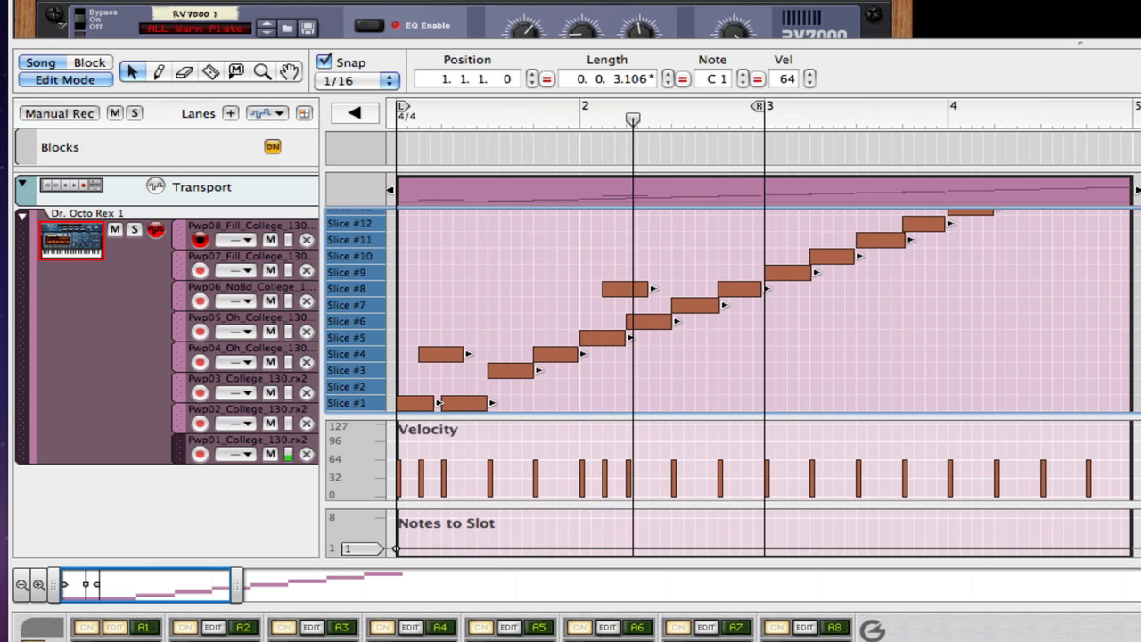
pyautogui.click(791, 334)
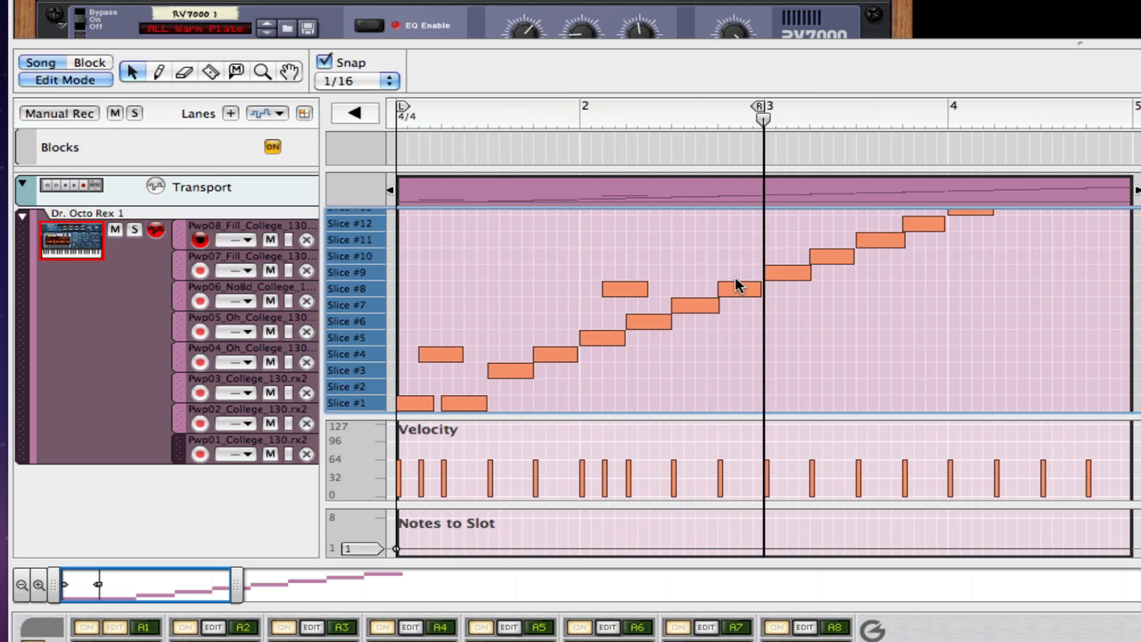
pyautogui.click(736, 291)
pyautogui.moveTo(736, 290); pyautogui.dragTo(755, 243)
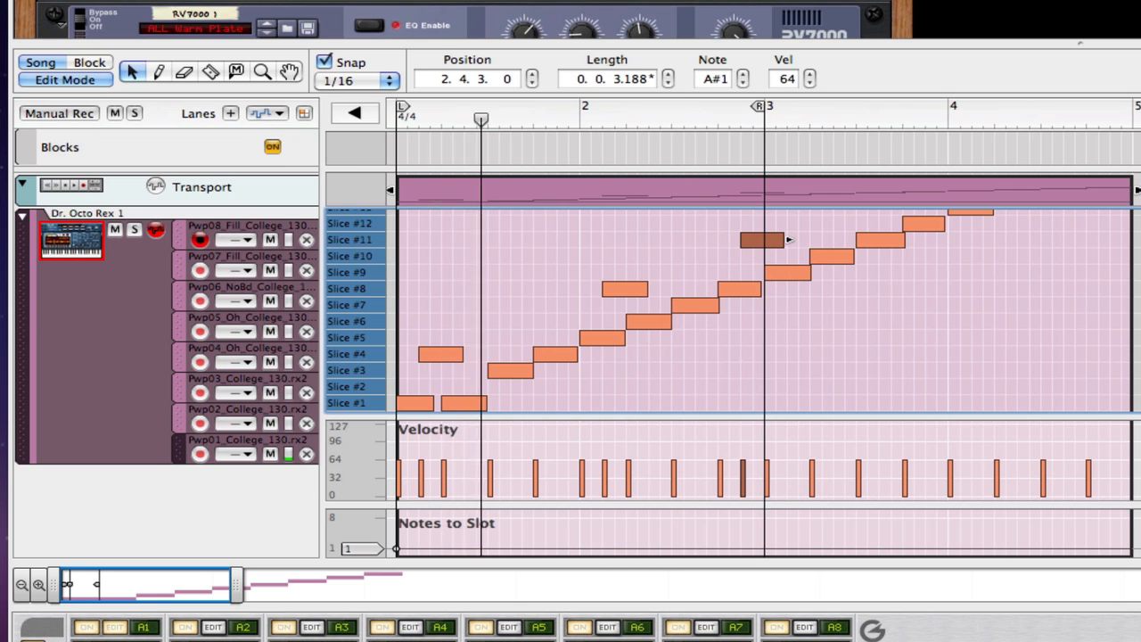
pyautogui.click(999, 357)
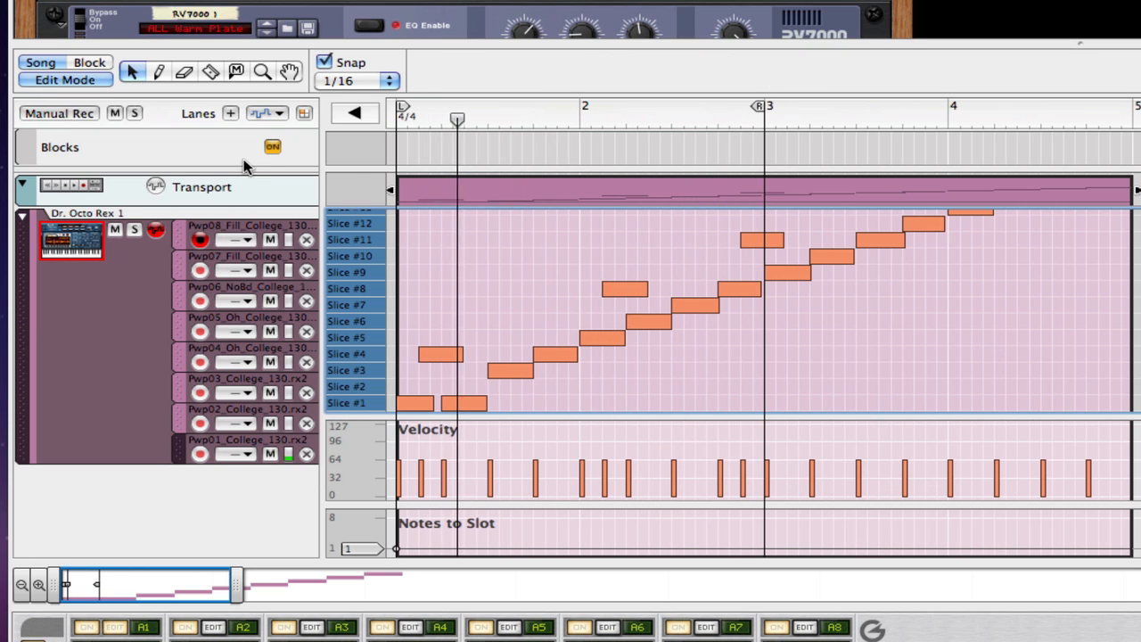
pyautogui.click(54, 82)
# Load the Acoustic Drums SkipKick 101 bpm patch into Dr. OctoRex and preview its first loop.
pyautogui.click(499, 321)
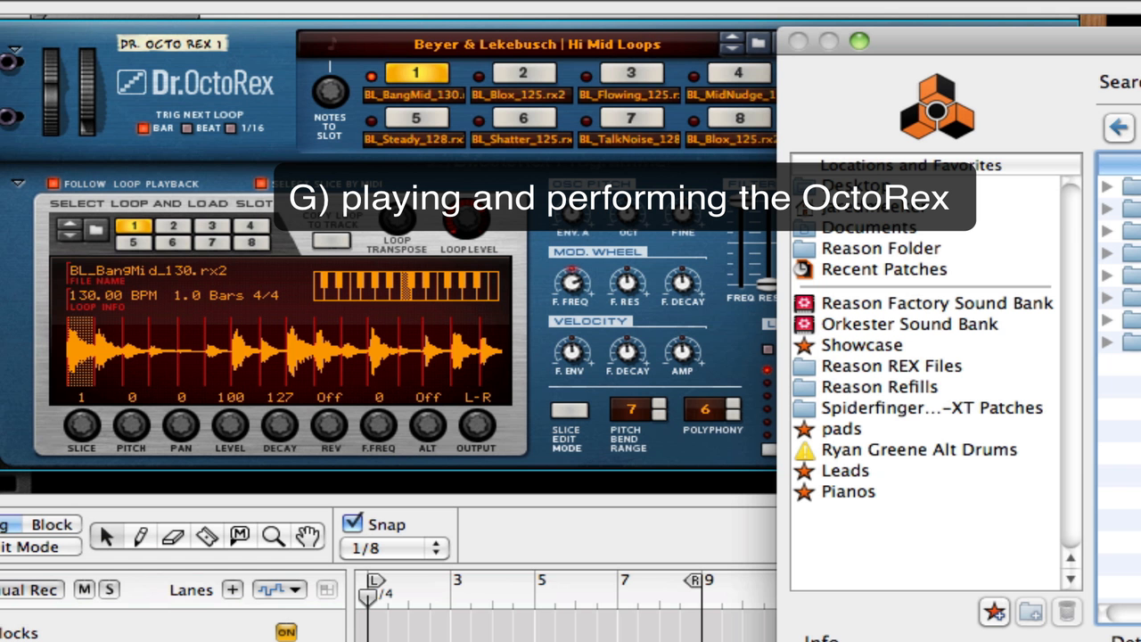
pyautogui.click(1130, 185)
pyautogui.click(1130, 208)
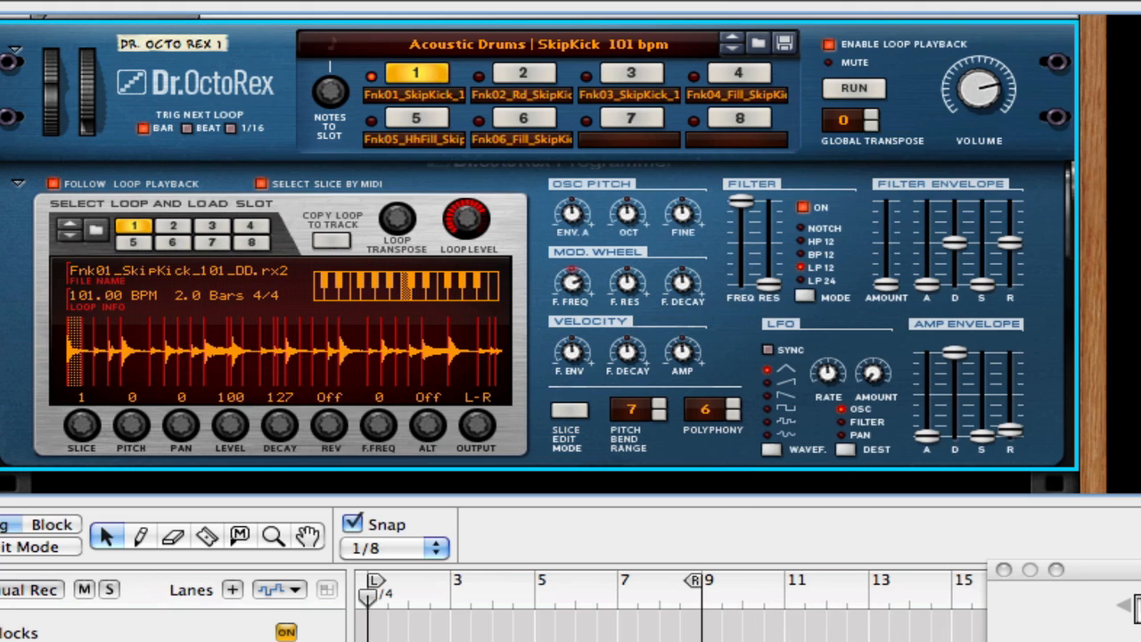
pyautogui.click(853, 87)
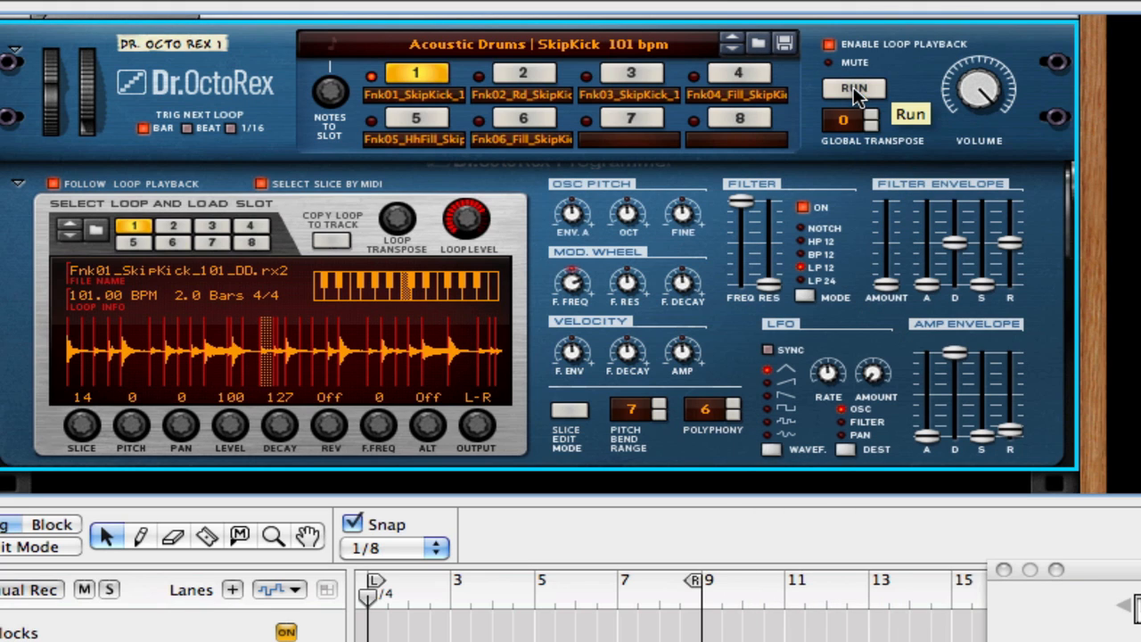
pyautogui.click(853, 87)
pyautogui.click(368, 608)
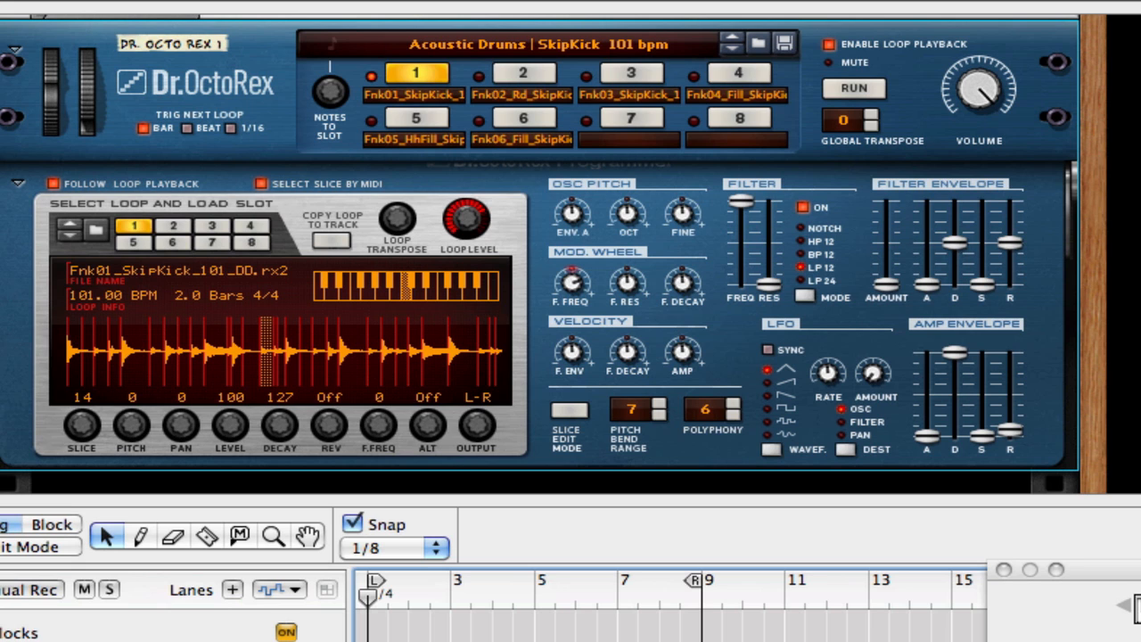
# Open the on-screen piano keys and play upward from octave 1 to audition the SkipKick loop's individual slices.
pyautogui.press('F4')
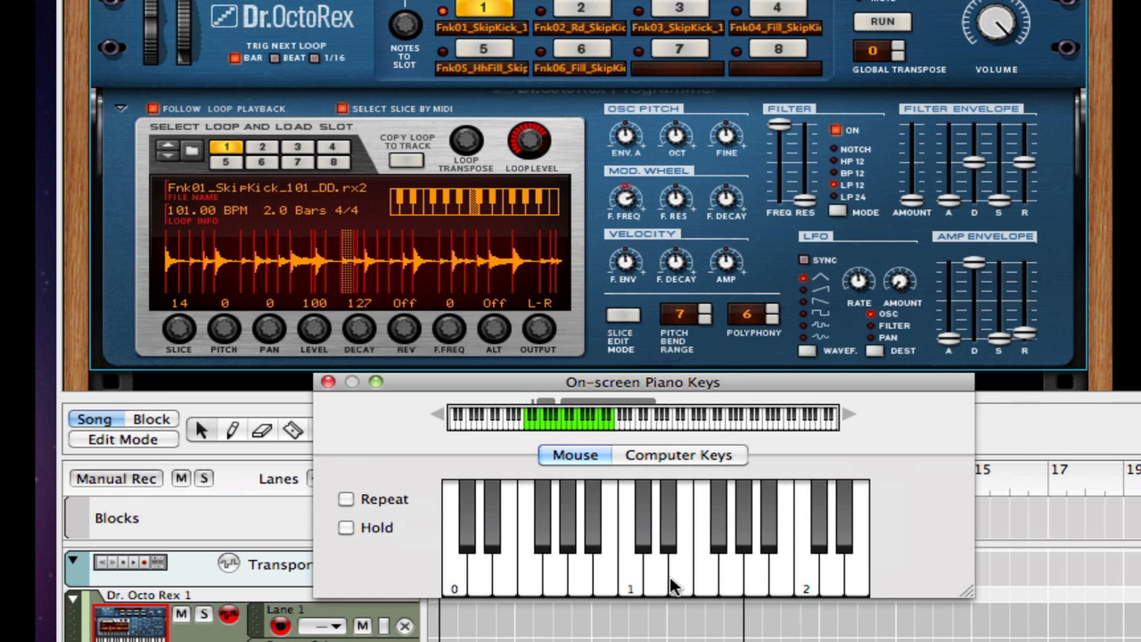
pyautogui.click(639, 576)
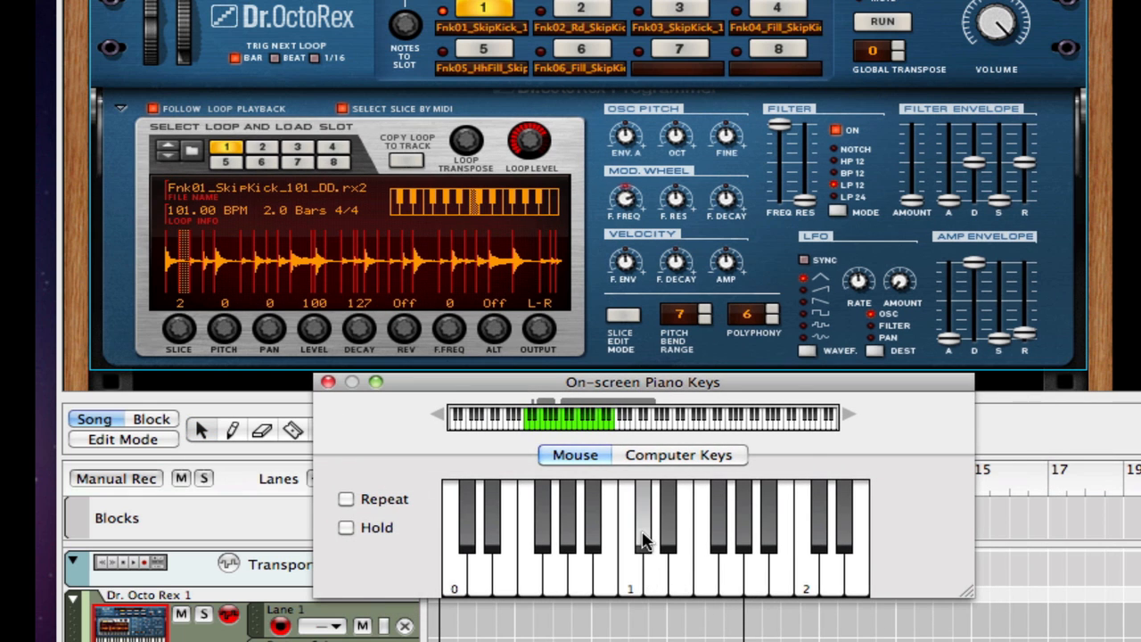
pyautogui.click(658, 539)
pyautogui.click(689, 557)
pyautogui.click(712, 565)
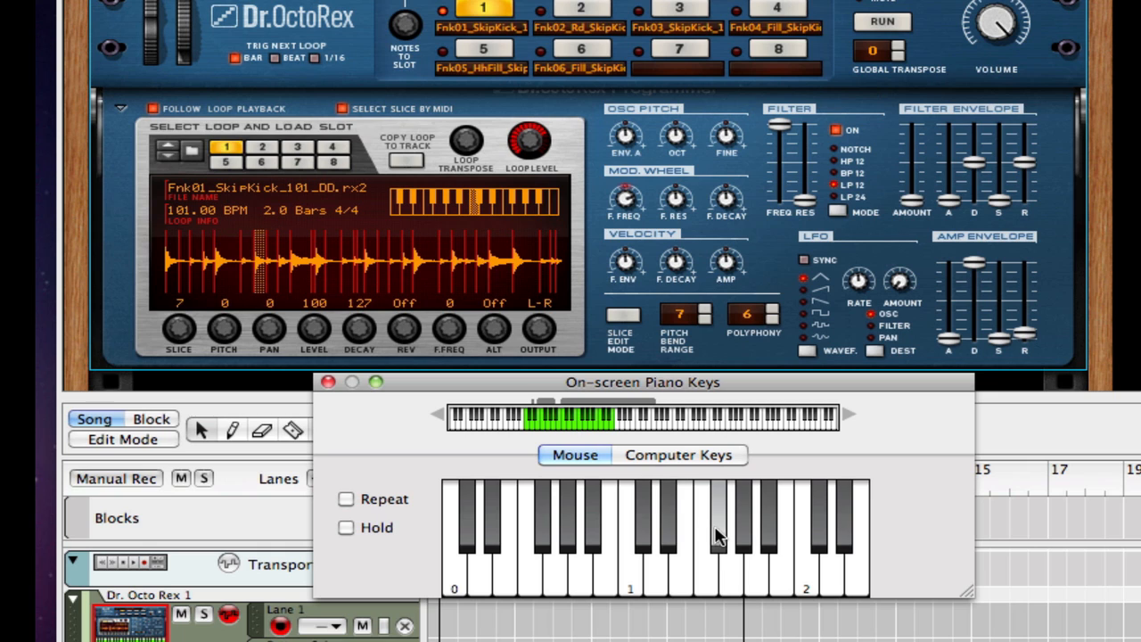
pyautogui.click(731, 561)
pyautogui.click(756, 571)
pyautogui.click(781, 575)
pyautogui.click(809, 576)
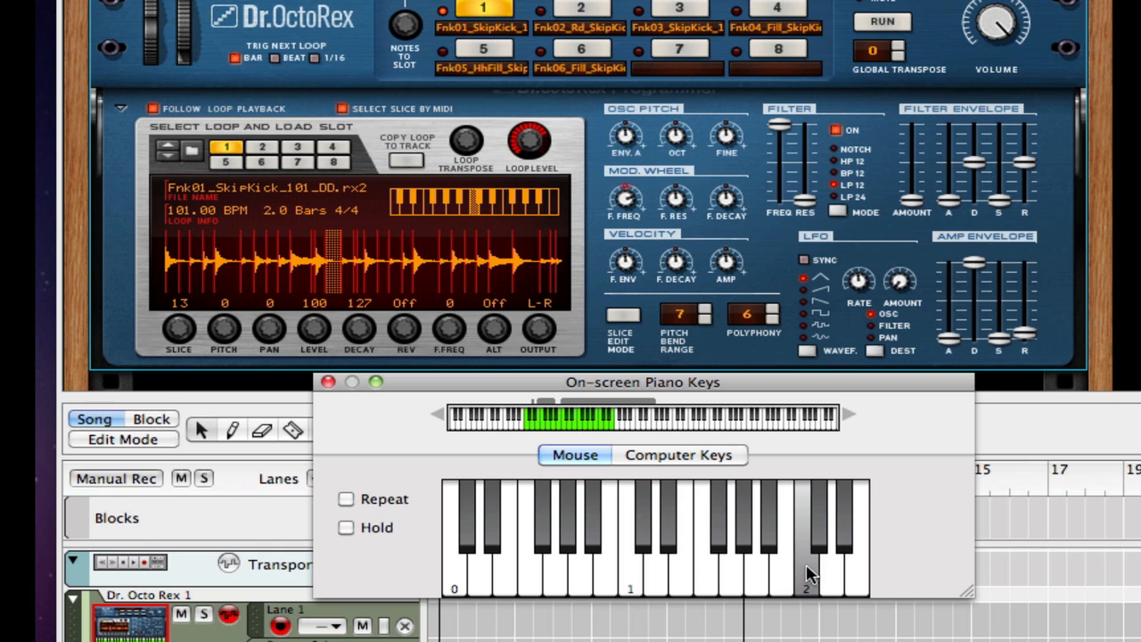
pyautogui.click(814, 540)
pyautogui.click(836, 560)
pyautogui.click(842, 552)
pyautogui.click(861, 562)
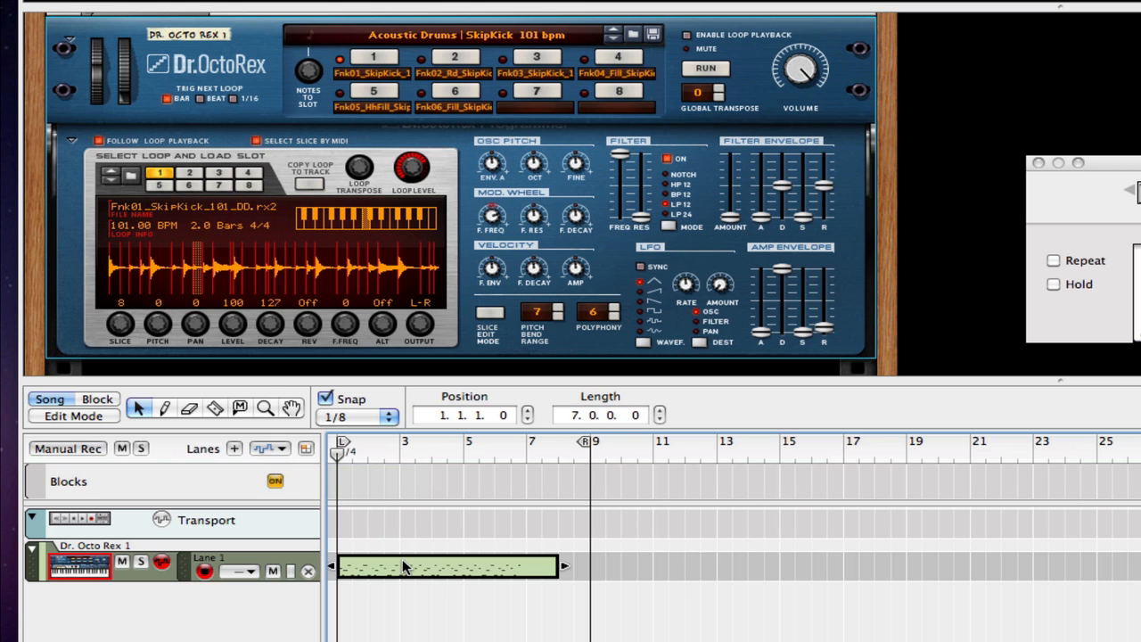
# Open the recorded Lane 1 clip's notes in an enlarged sequencer and quantize all of them.
pyautogui.doubleClick(406, 567)
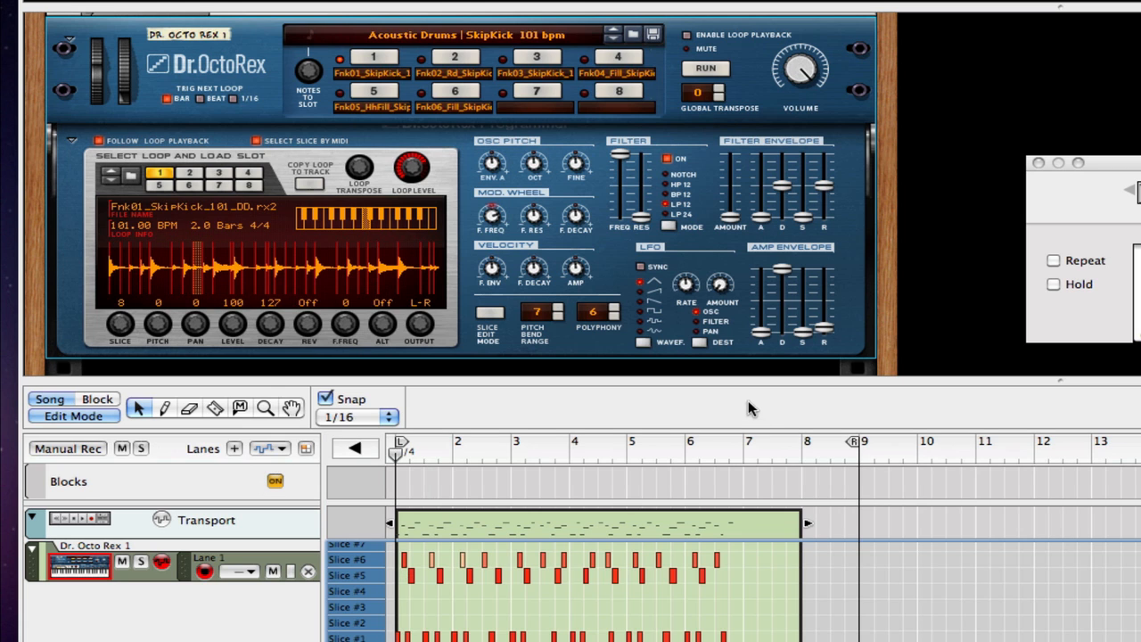
pyautogui.moveTo(744, 375); pyautogui.dragTo(743, 114)
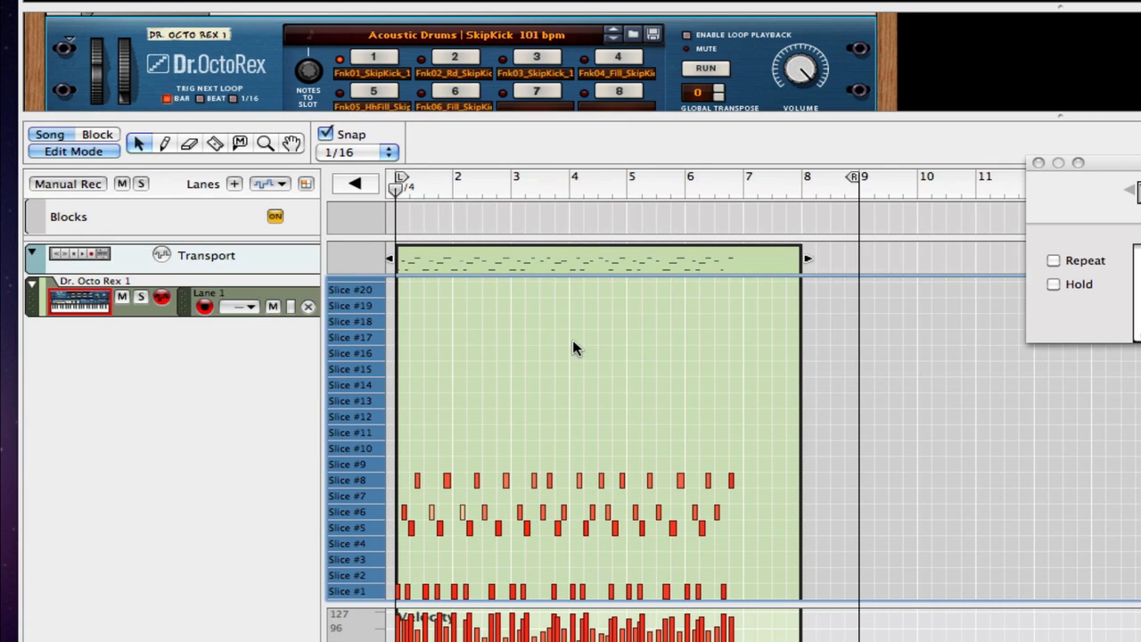
pyautogui.moveTo(768, 419); pyautogui.dragTo(397, 606)
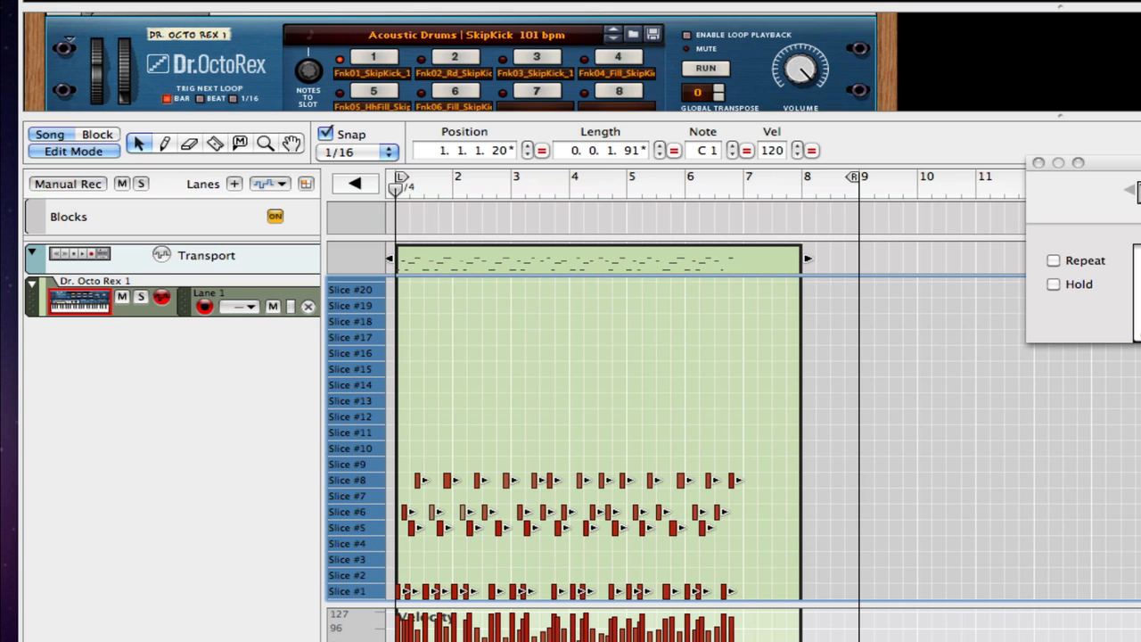
pyautogui.press('super+k')
pyautogui.click(536, 455)
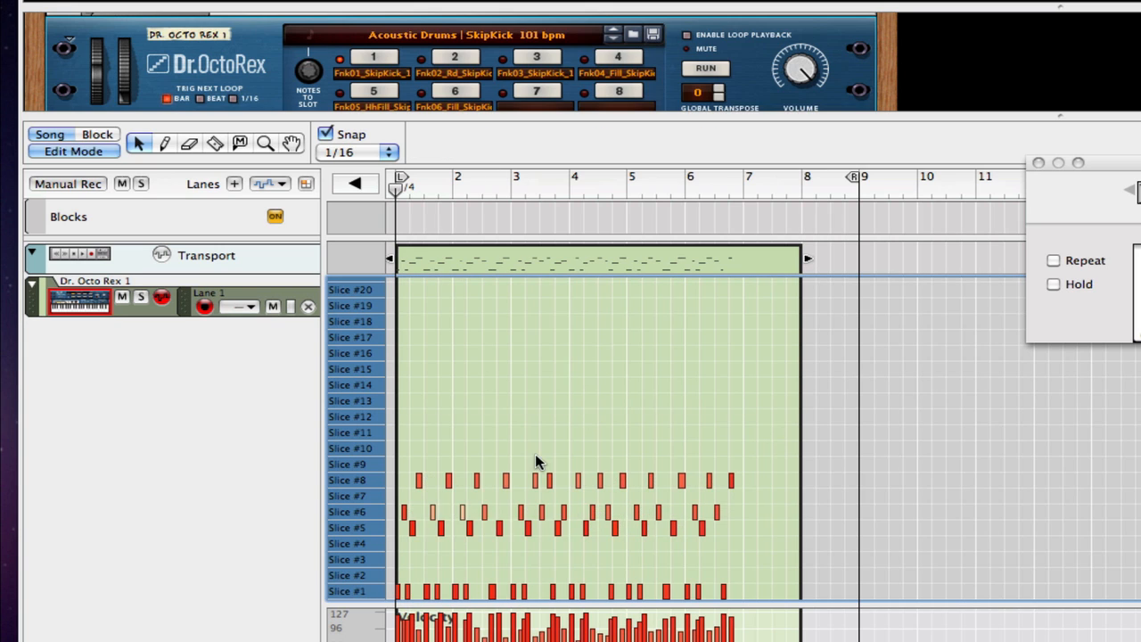
# Move the slice 1 note at position 1.1.4 up to slice 4 and play back the pattern.
pyautogui.press('h')
pyautogui.press('h')
pyautogui.press('h')
pyautogui.press('h')
pyautogui.press('h')
pyautogui.press('h')
pyautogui.press('h')
pyautogui.press('h')
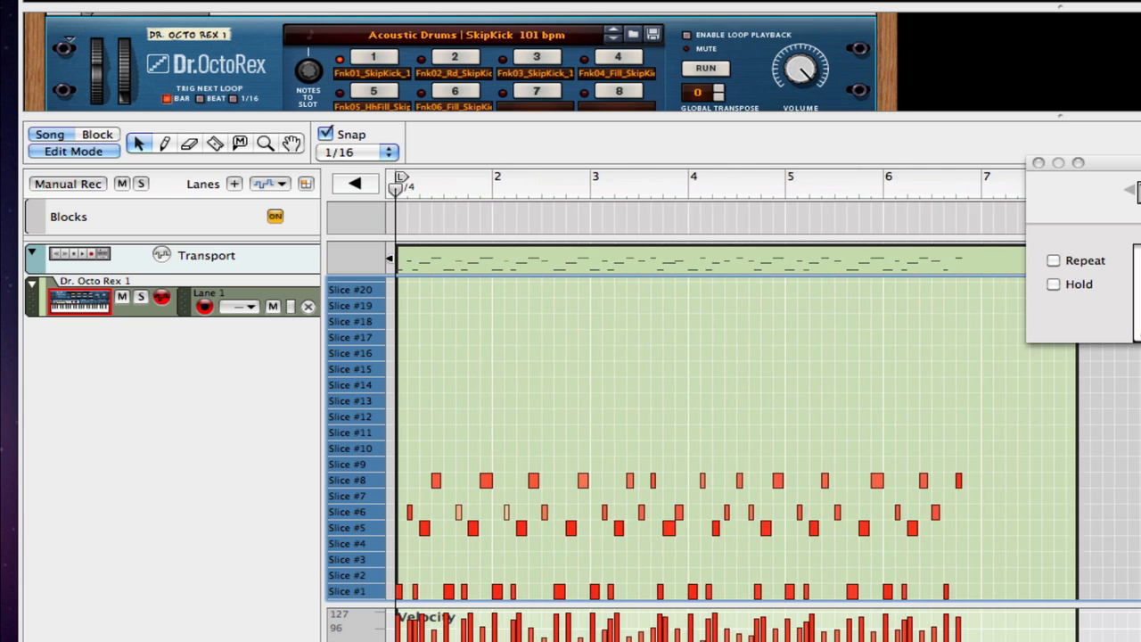
pyautogui.press('space')
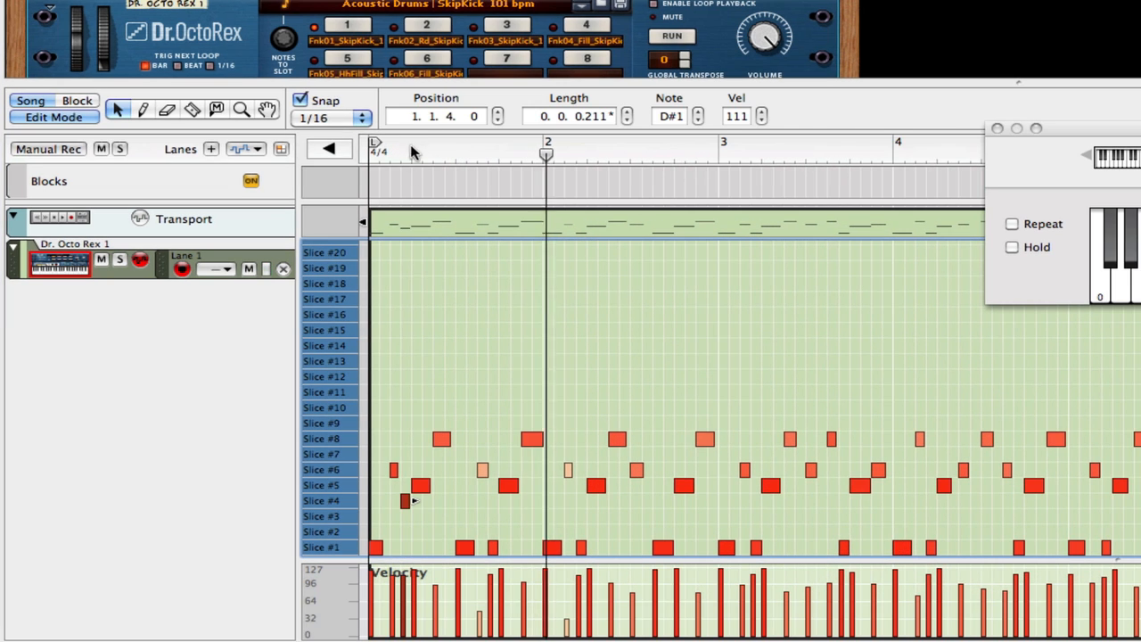
pyautogui.press('space')
pyautogui.click(506, 317)
pyautogui.press('space')
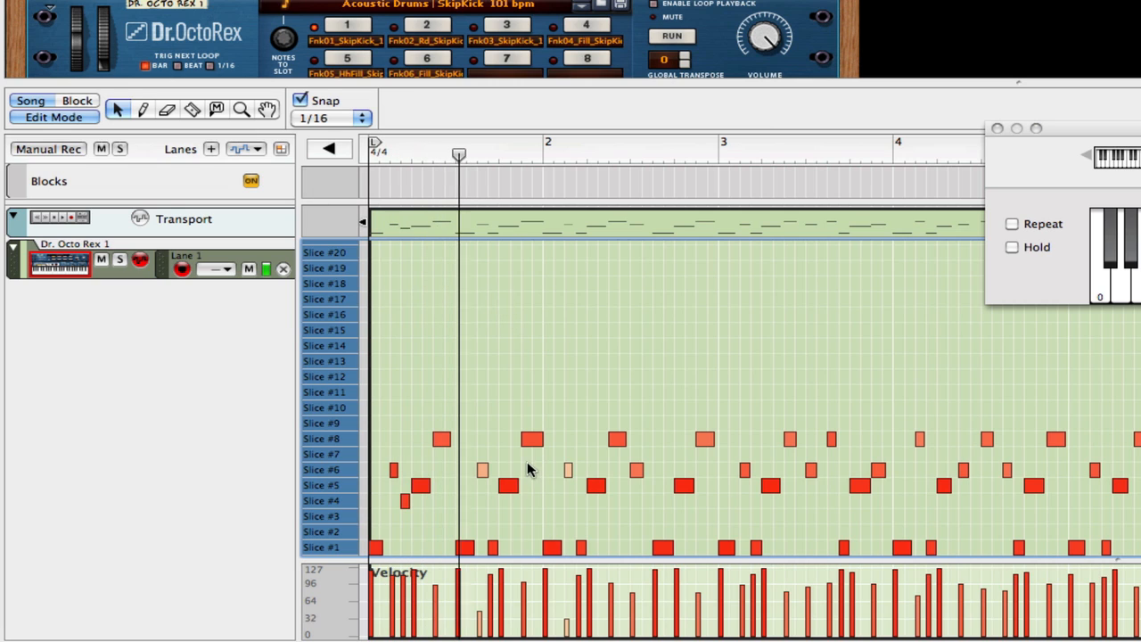
# Move the slice 1 notes at positions 1.3.4 and 2.1.4 up to slice 4 and listen to the pattern.
pyautogui.click(493, 545)
pyautogui.moveTo(493, 546); pyautogui.dragTo(491, 500)
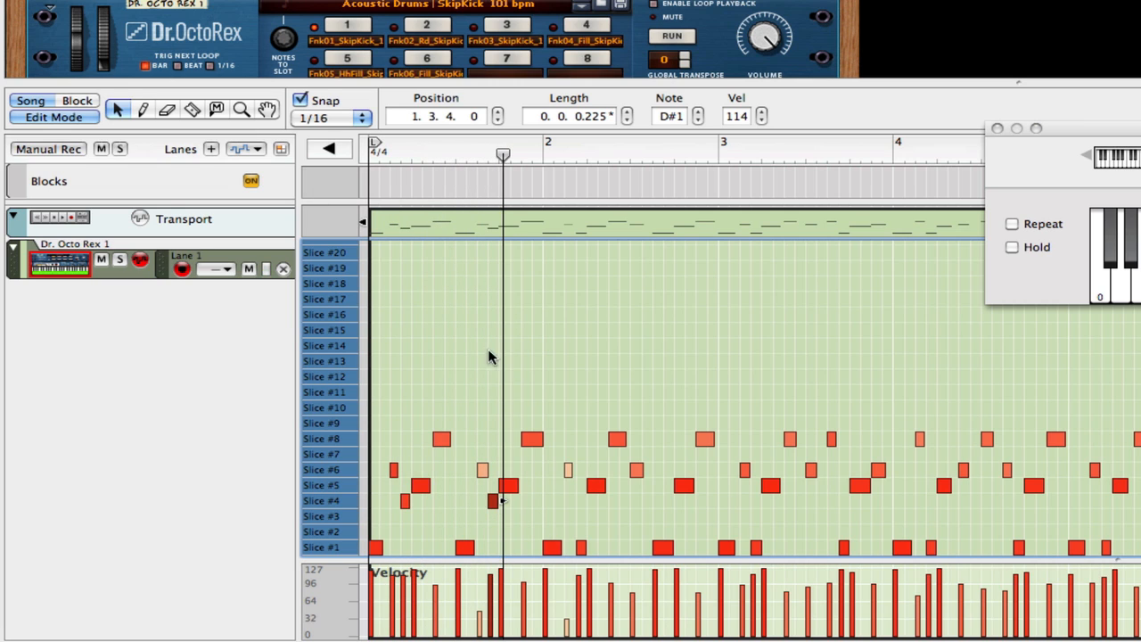
pyautogui.click(524, 344)
pyautogui.press('space')
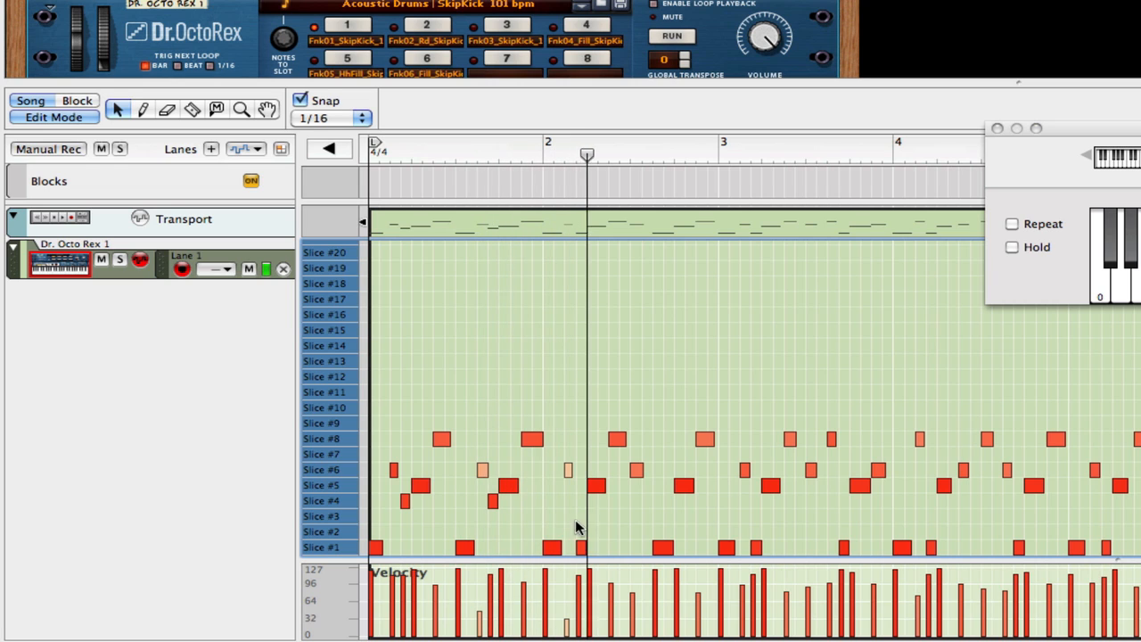
pyautogui.moveTo(579, 544); pyautogui.dragTo(580, 506)
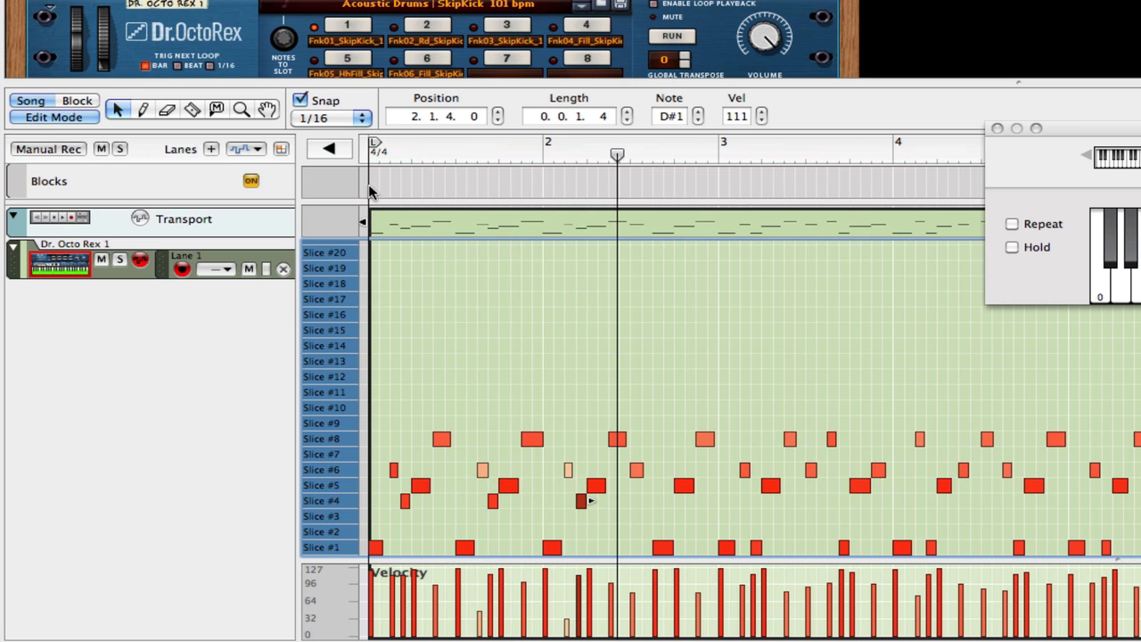
pyautogui.click(402, 153)
pyautogui.click(488, 353)
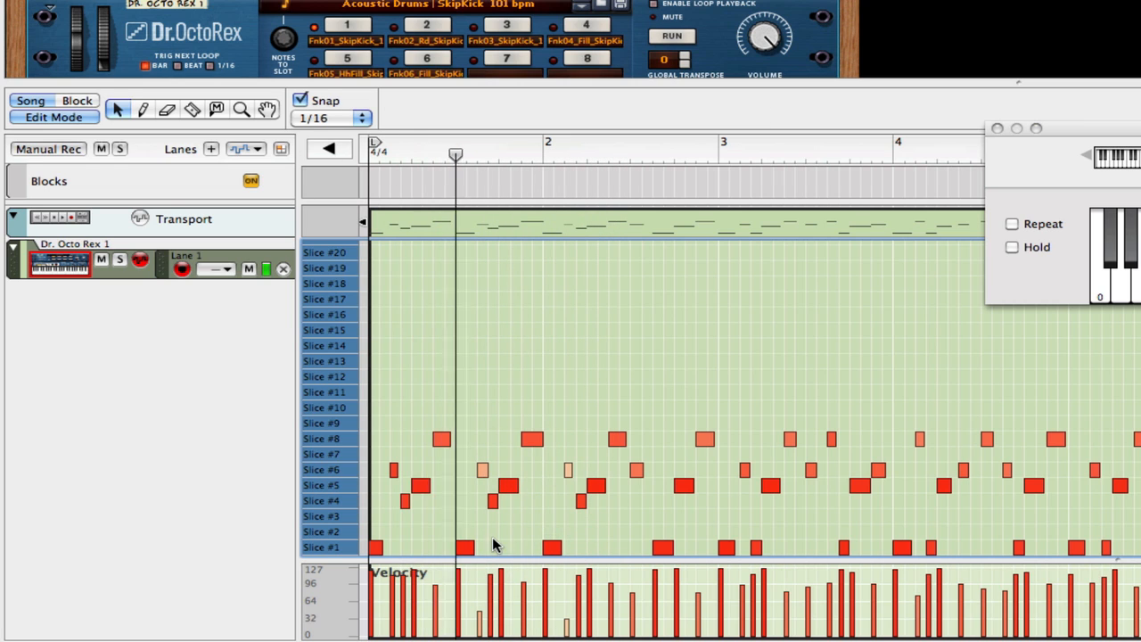
# Move the slice 1 note at position 1.3.1 up to slice 6.
pyautogui.moveTo(436, 150); pyautogui.dragTo(284, 253)
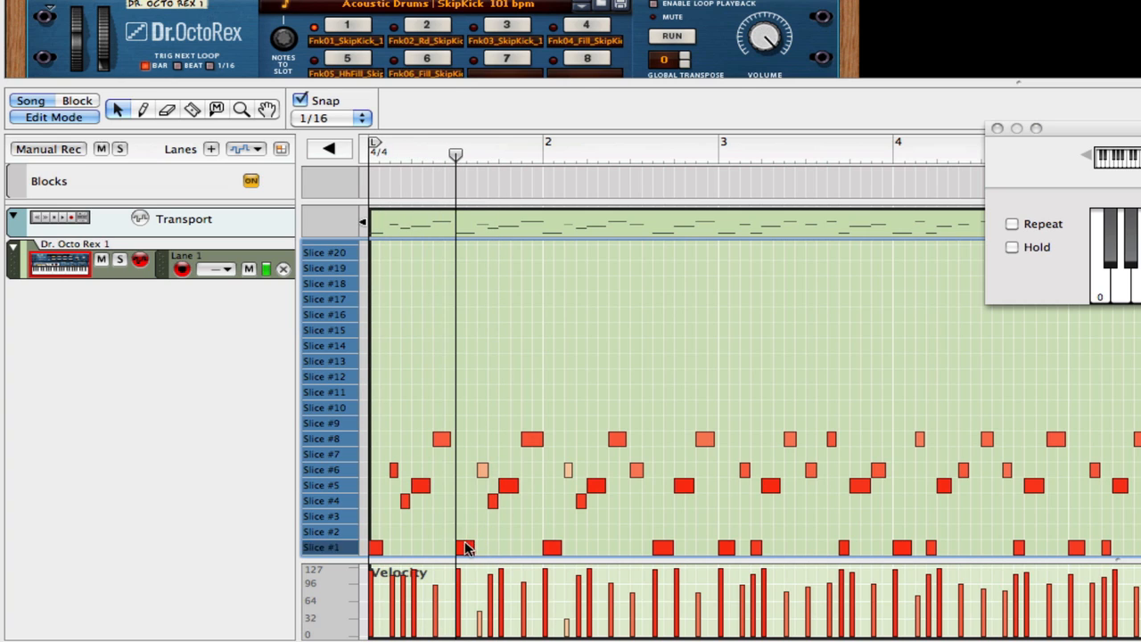
pyautogui.moveTo(463, 546); pyautogui.dragTo(462, 475)
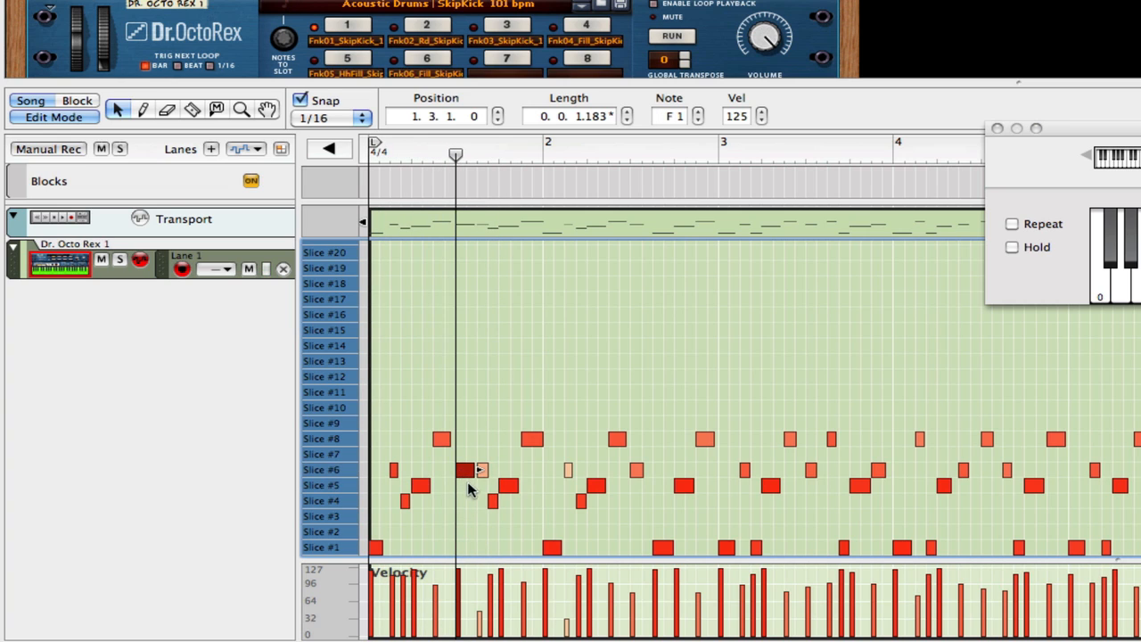
pyautogui.moveTo(430, 161); pyautogui.dragTo(217, 134)
pyautogui.click(454, 362)
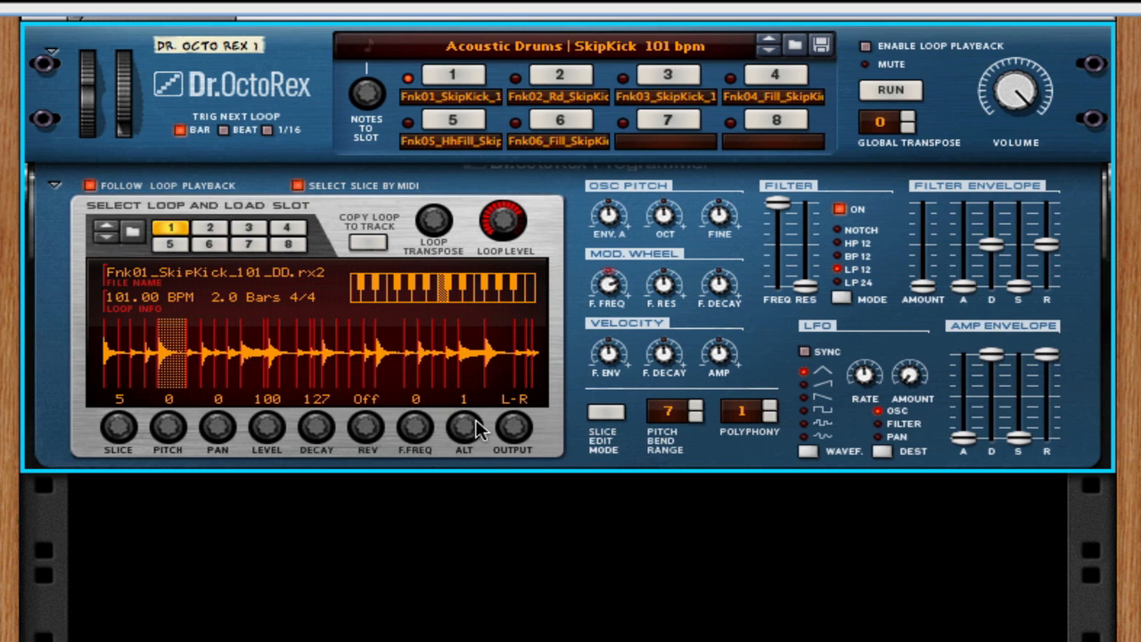
# Audition slices of the Fnk01_SkipKick loop and select slice 5 in the waveform display.
pyautogui.click(385, 352)
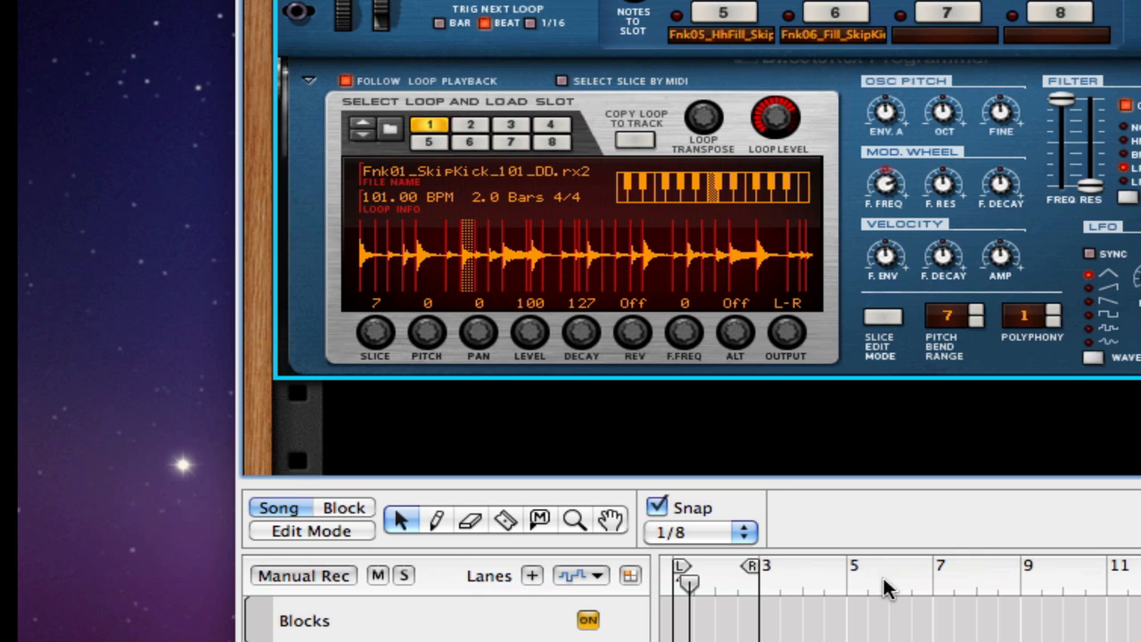
pyautogui.click(900, 624)
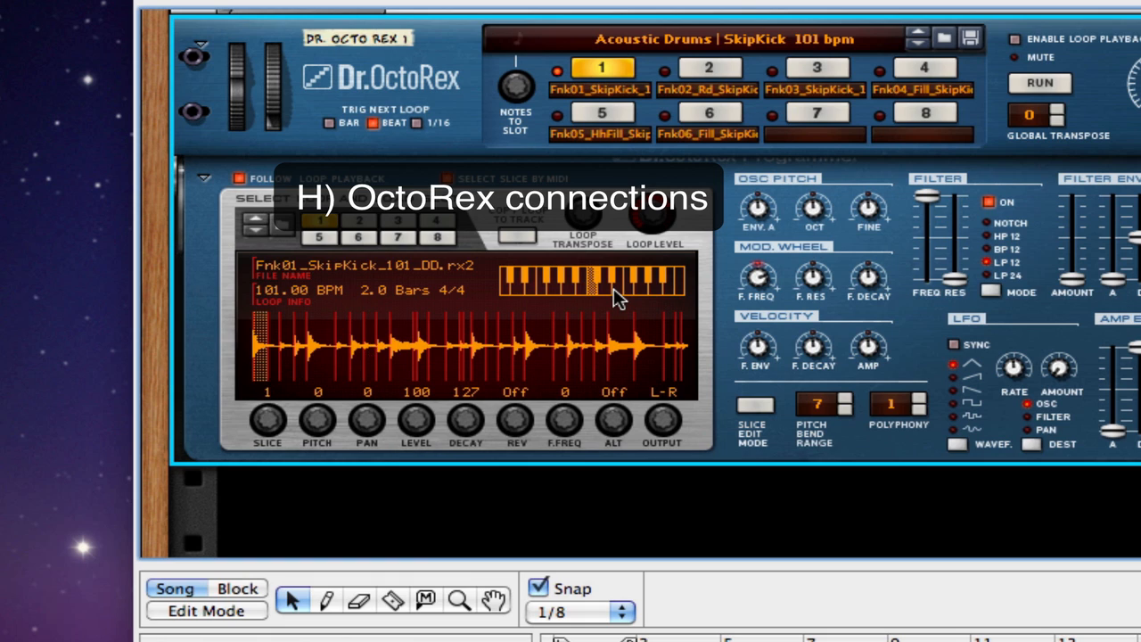
pyautogui.click(588, 287)
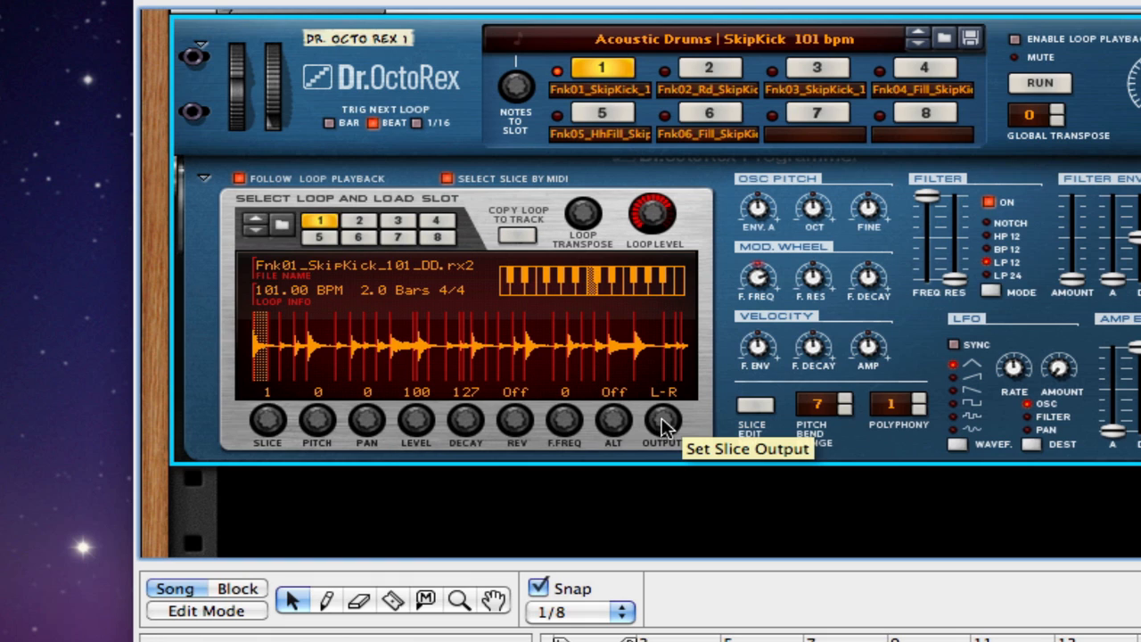
pyautogui.click(301, 366)
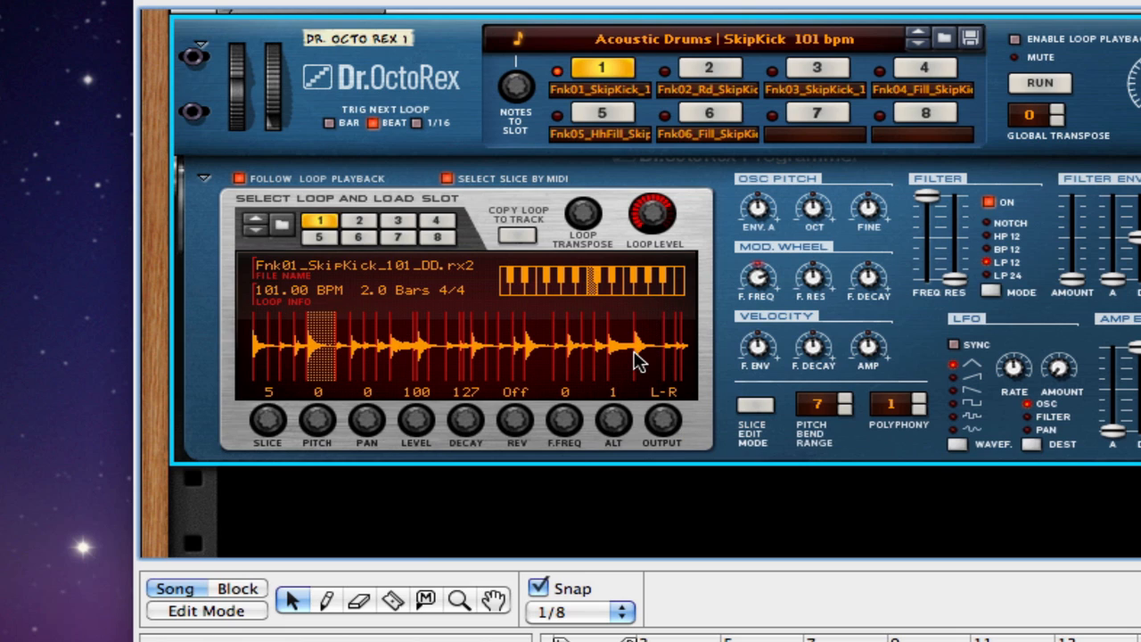
pyautogui.click(325, 366)
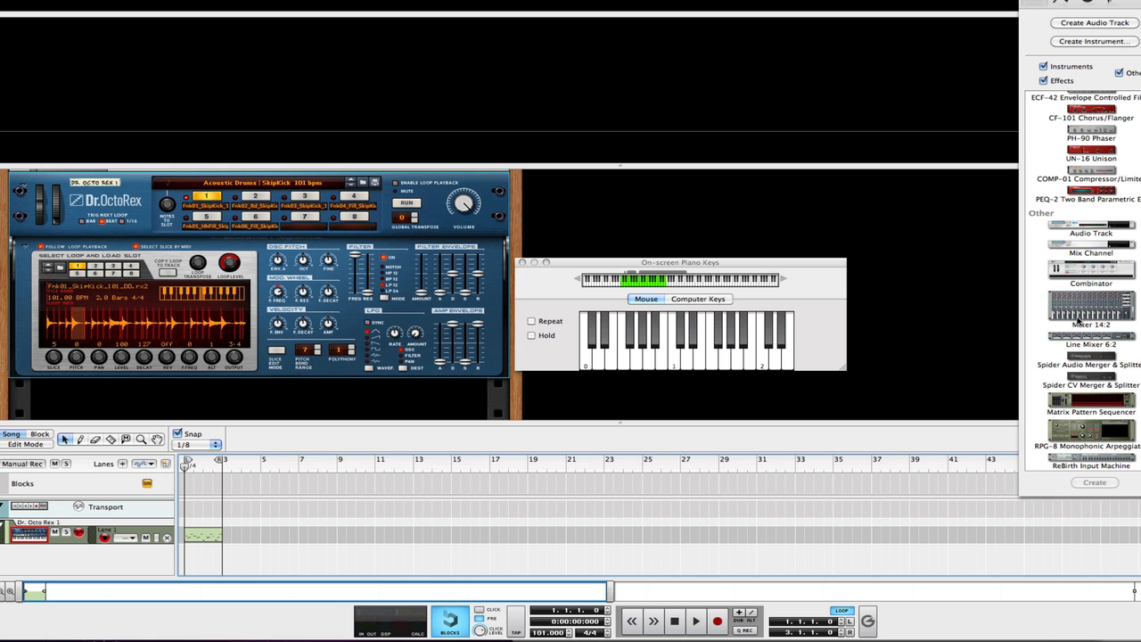
# Create two Mix Channel devices below Dr. OctoRex and name them OctoSnare and OctoKick.
pyautogui.doubleClick(1089, 249)
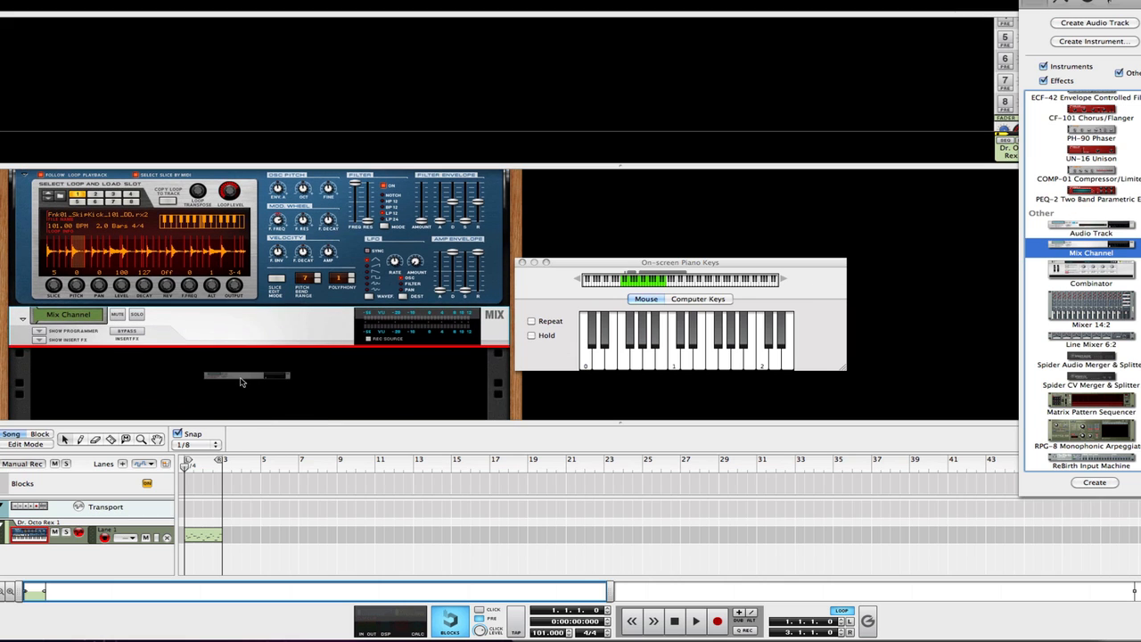
pyautogui.doubleClick(77, 314)
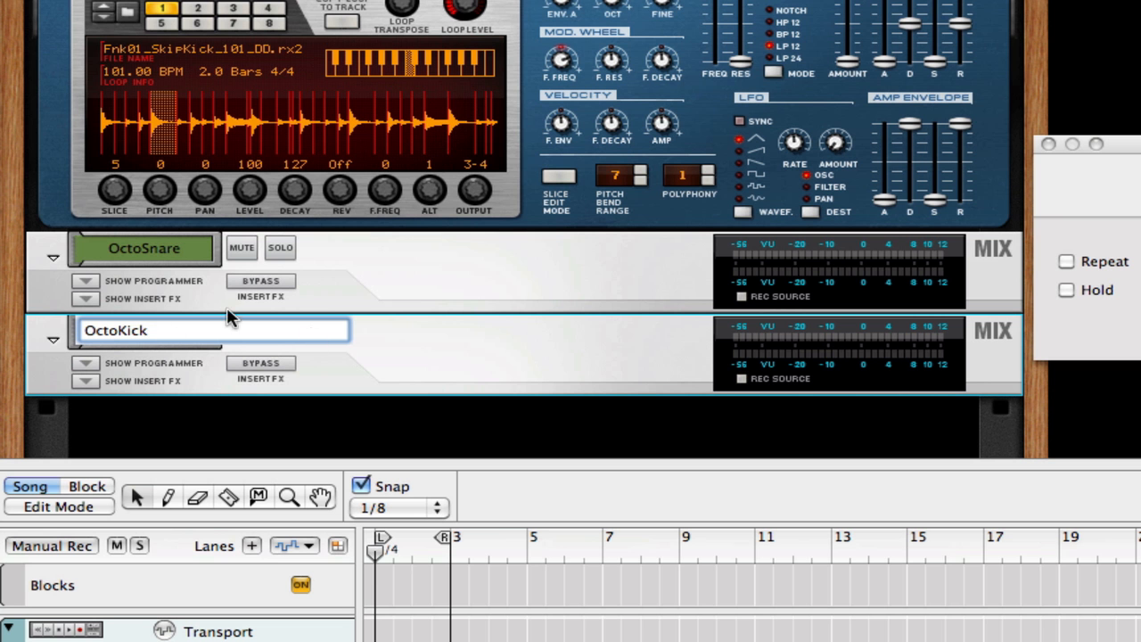
pyautogui.click(507, 336)
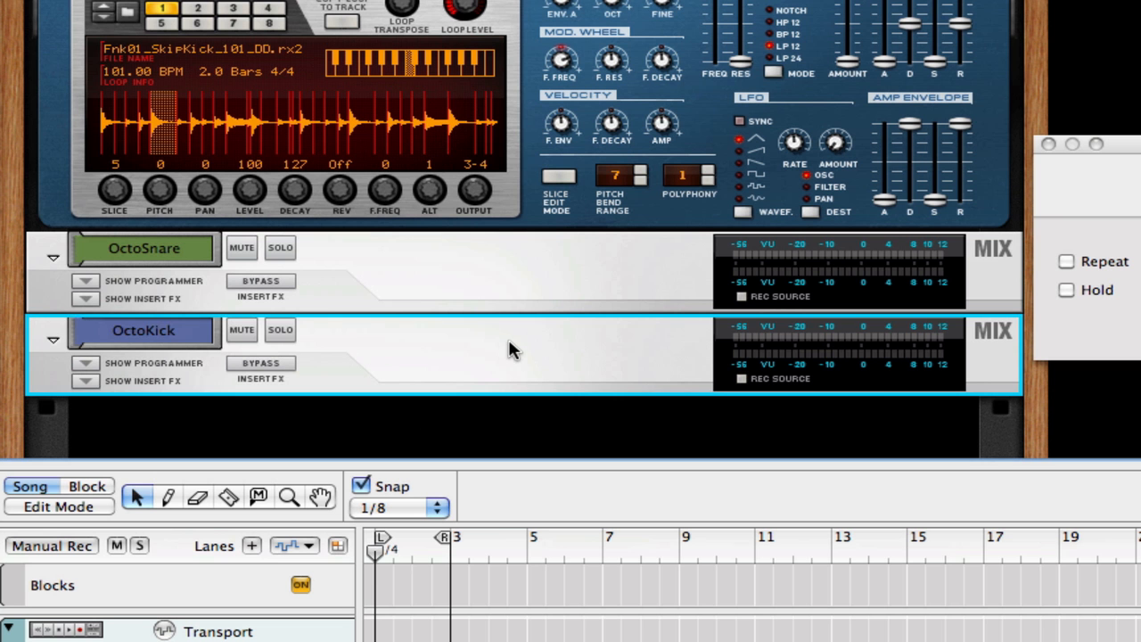
# Cable Dr. OctoRex slice outputs 1 and 3 to the OctoSnare and OctoKick mix channel inputs on the back of the rack.
pyautogui.press('Tab')
pyautogui.scroll(5, 547, 209)
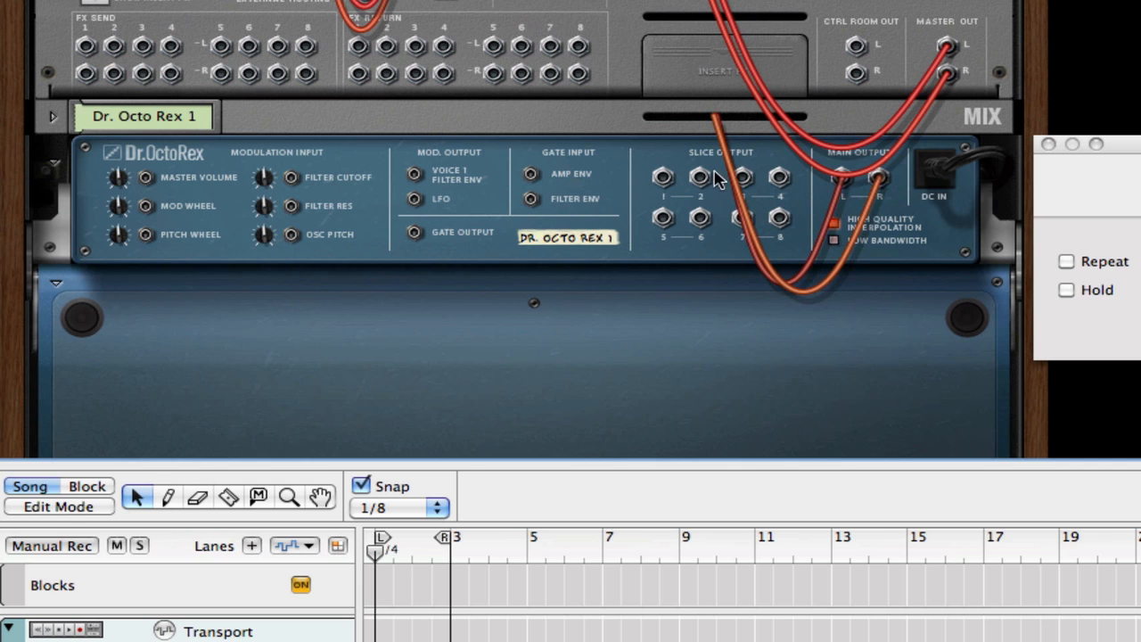
pyautogui.moveTo(667, 181); pyautogui.dragTo(359, 370)
pyautogui.moveTo(360, 287); pyautogui.dragTo(742, 80)
pyautogui.press('Tab')
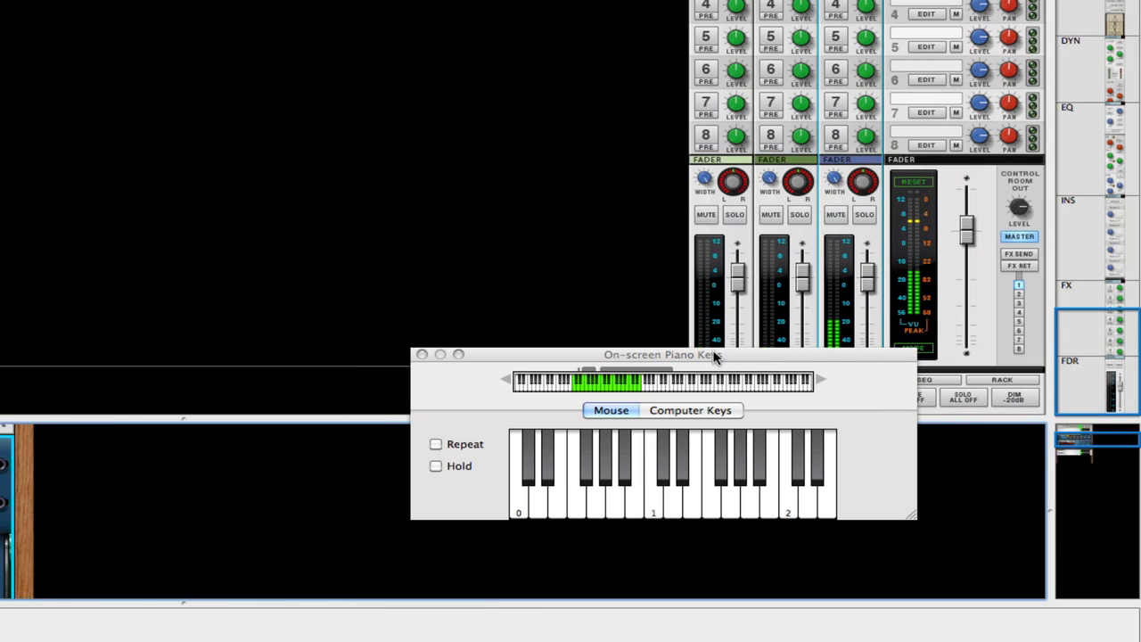
# Move the On-screen Piano Keys window clear of the mixer faders and raise the OctoSnare channel level to about 1.68 dB.
pyautogui.moveTo(713, 355); pyautogui.dragTo(1075, 527)
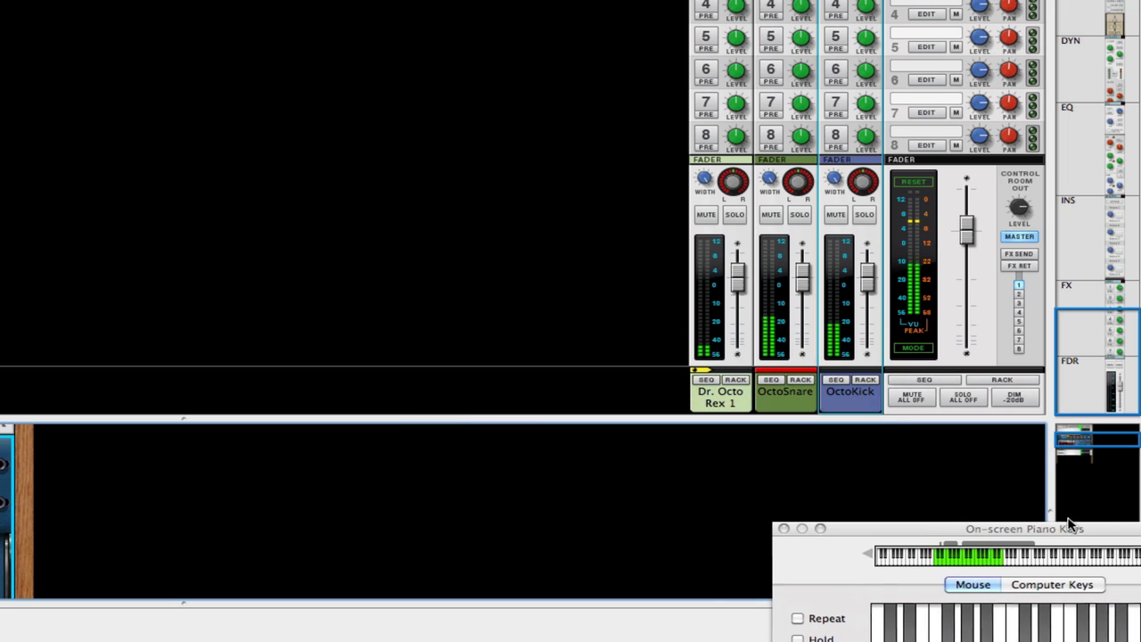
pyautogui.scroll(5, 766, 348)
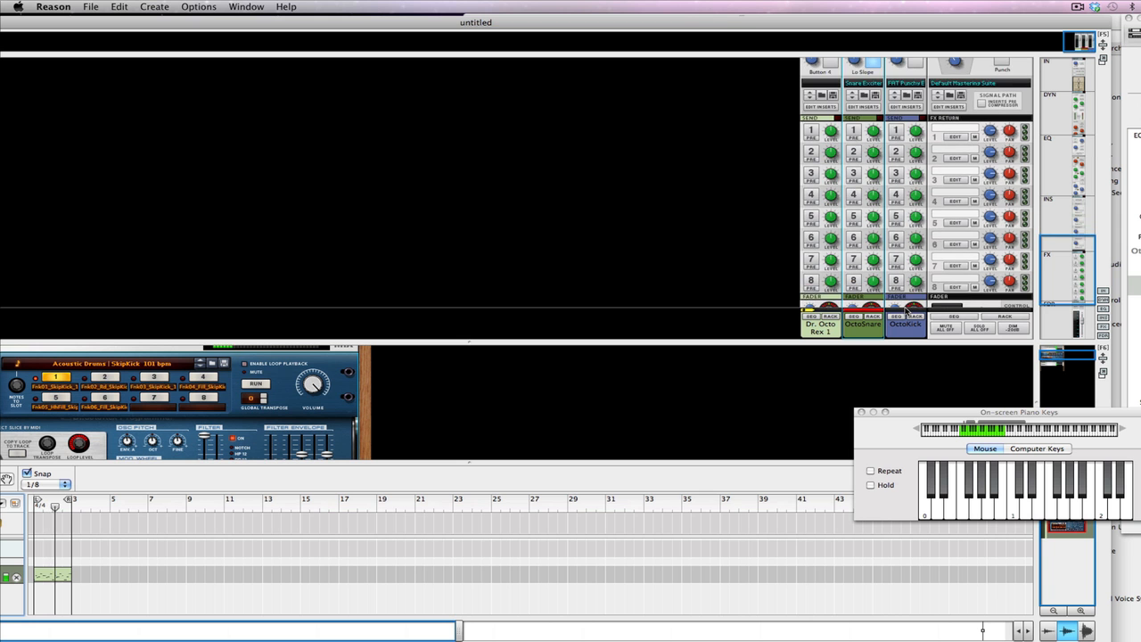
pyautogui.scroll(-5, 801, 290)
pyautogui.click(875, 258)
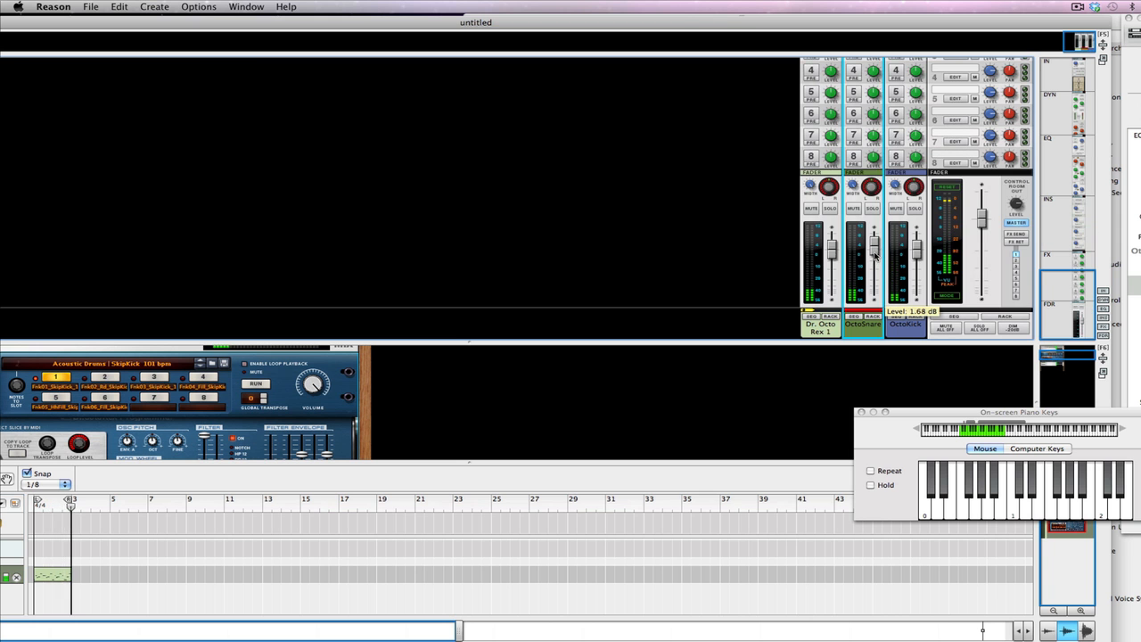
pyautogui.scroll(6, 837, 253)
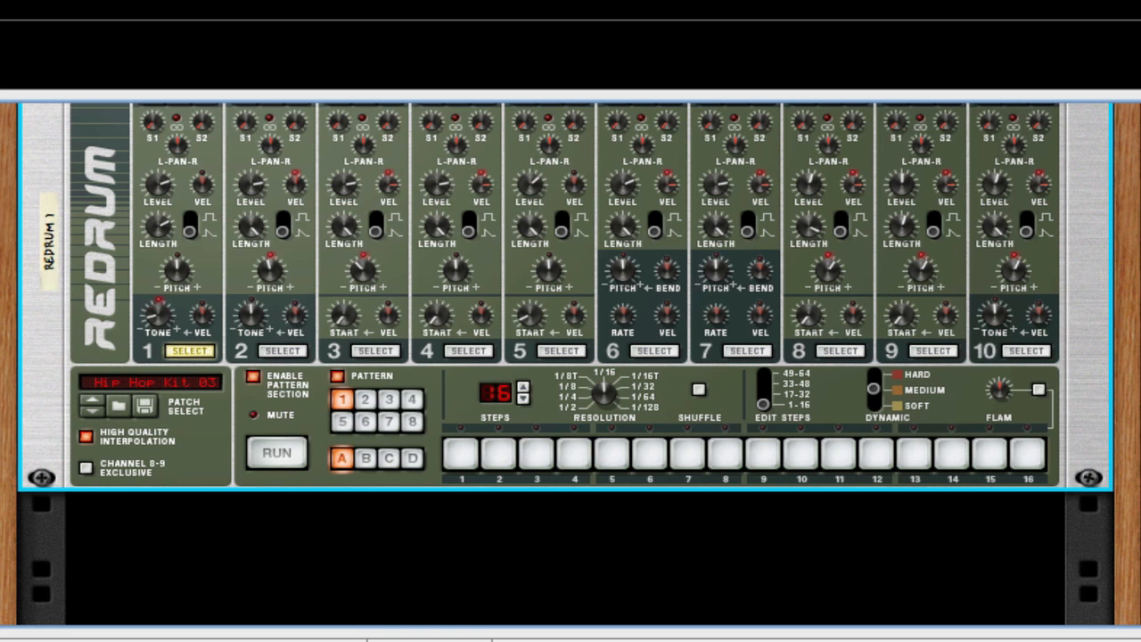
# Program Redrum channel 7 on steps 5 and 13 and run the pattern.
pyautogui.moveTo(984, 634); pyautogui.dragTo(983, 641)
pyautogui.scroll(3, 893, 626)
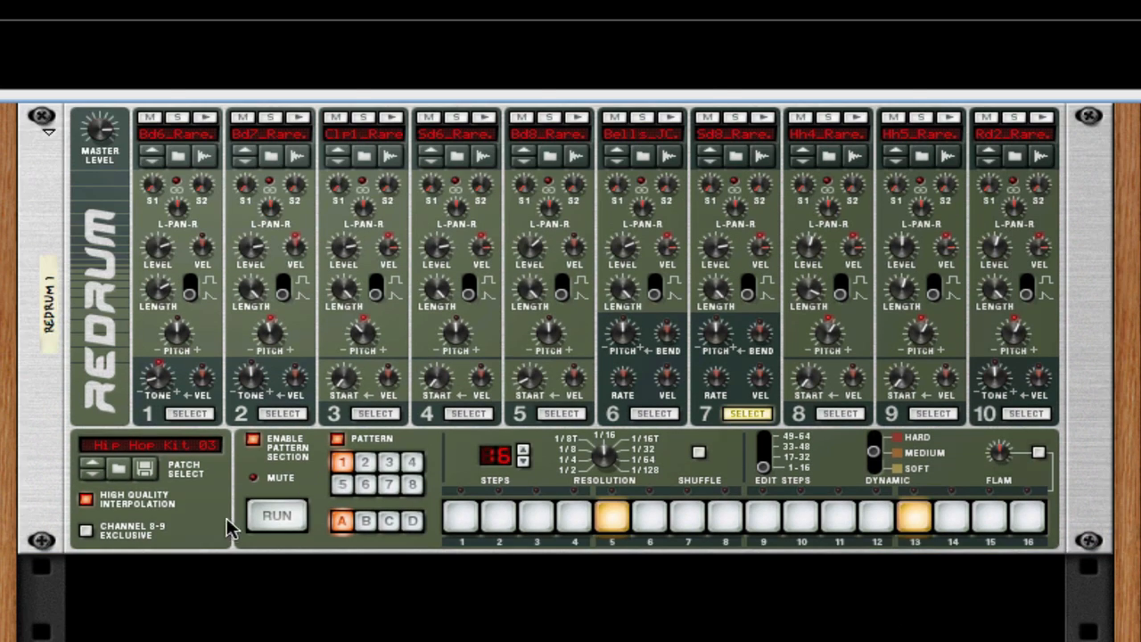
pyautogui.click(272, 516)
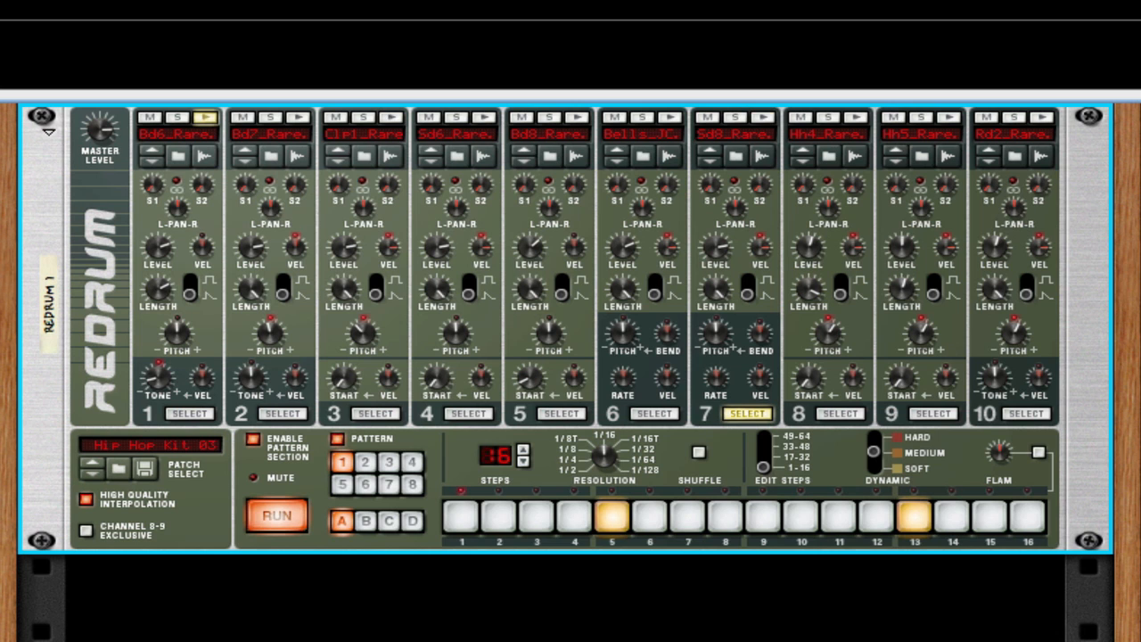
# Create a Dr. Octo Rex Loop Player below Redrum and load the Percussion | Darbouka 85 - 2 patch from the Percussion folder.
pyautogui.click(172, 8)
pyautogui.moveTo(182, 74)
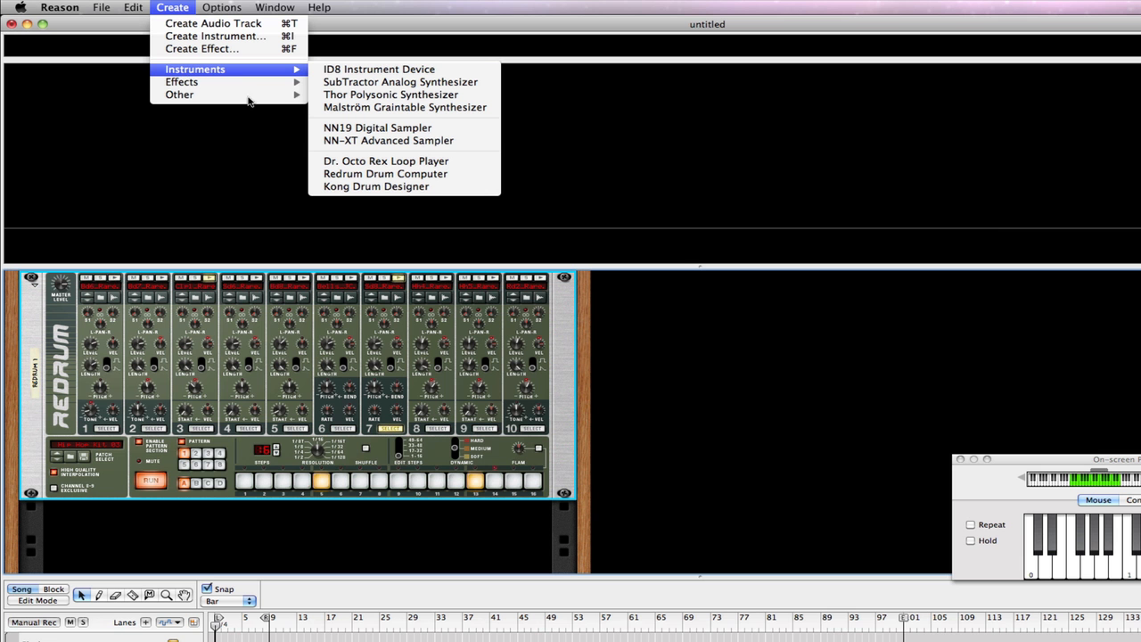
pyautogui.click(357, 161)
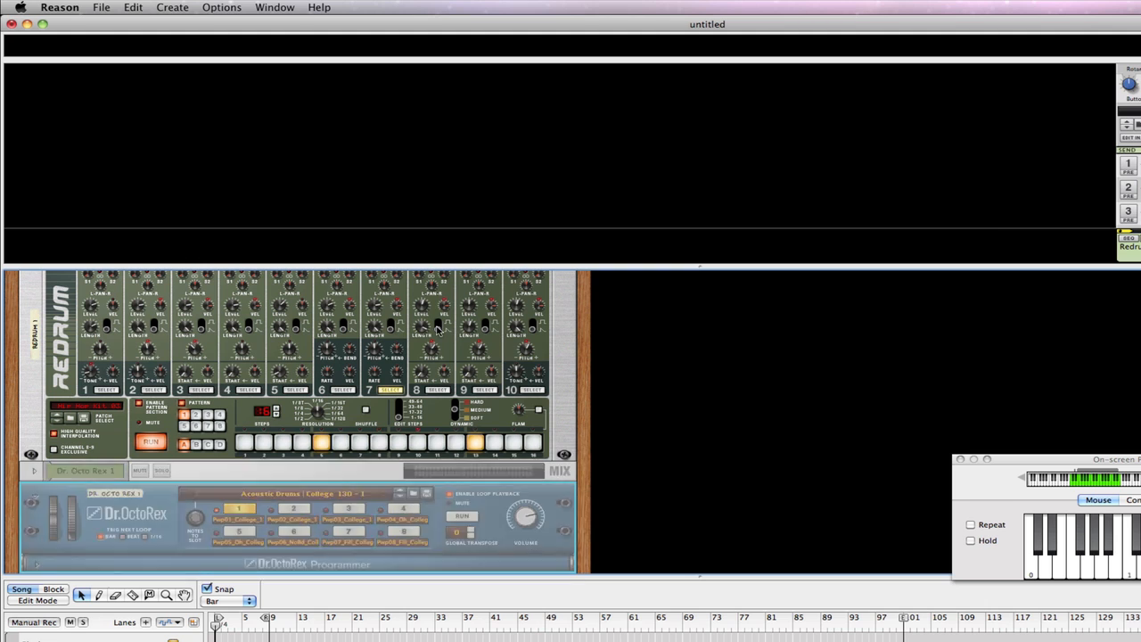
pyautogui.click(415, 494)
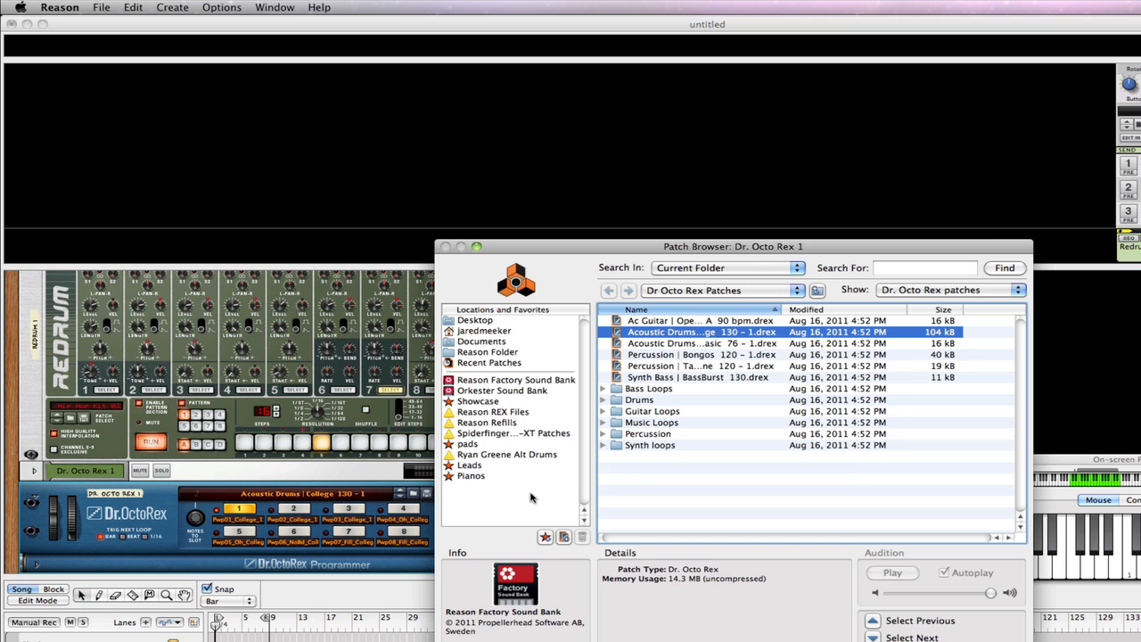
pyautogui.doubleClick(666, 434)
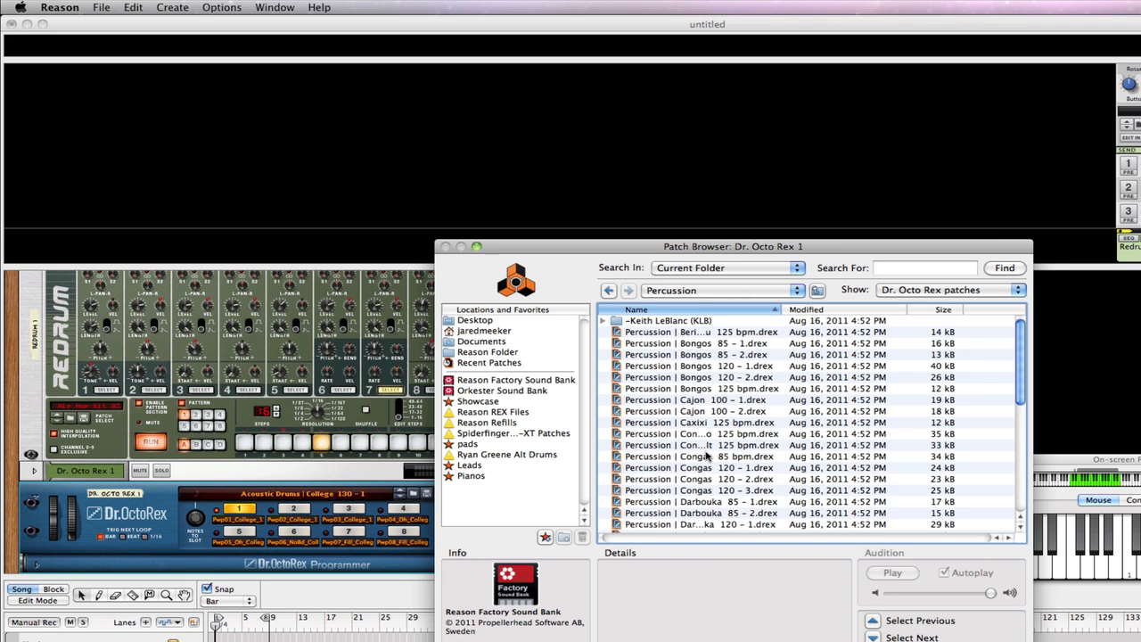
pyautogui.doubleClick(714, 512)
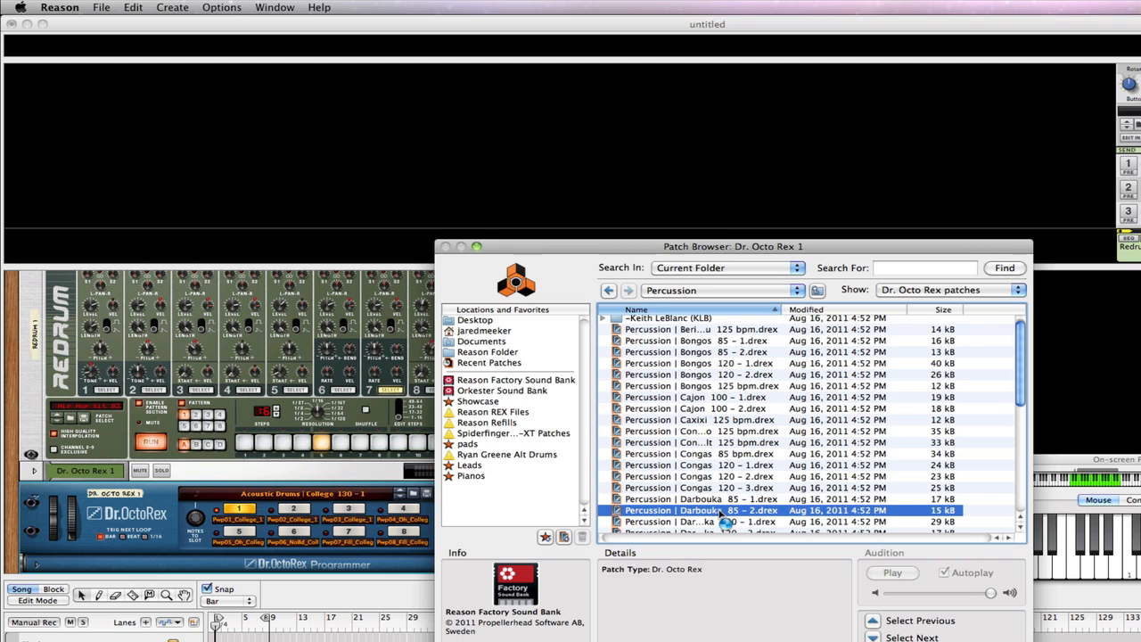
# Run the Darbouka loop in Dr. OctoRex and raise the device's volume.
pyautogui.scroll(-1, 492, 522)
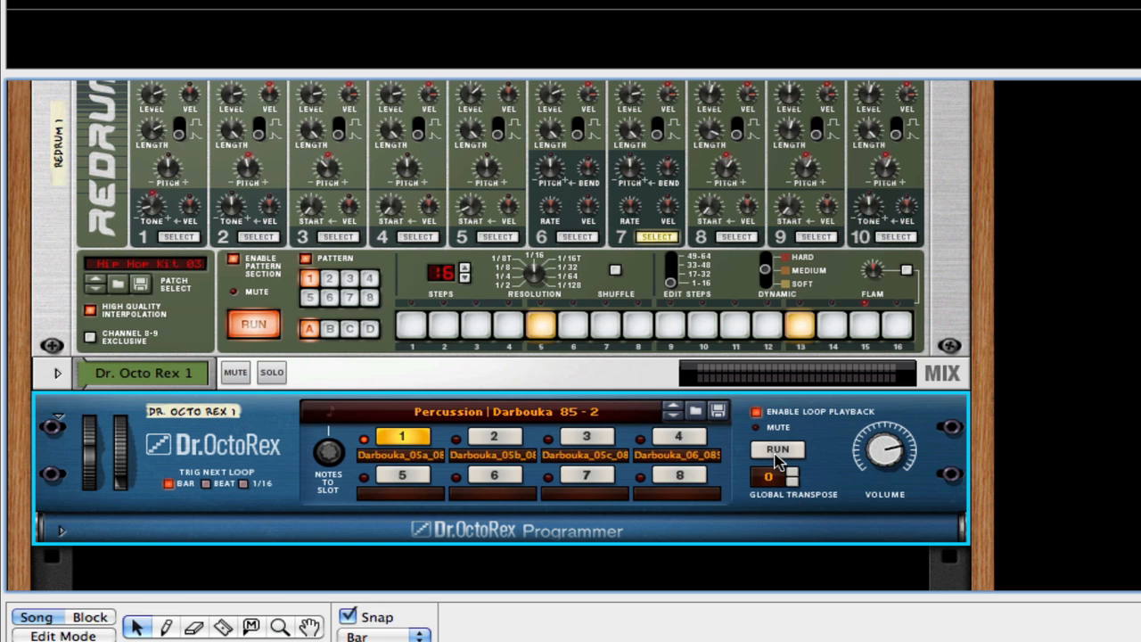
pyautogui.click(461, 490)
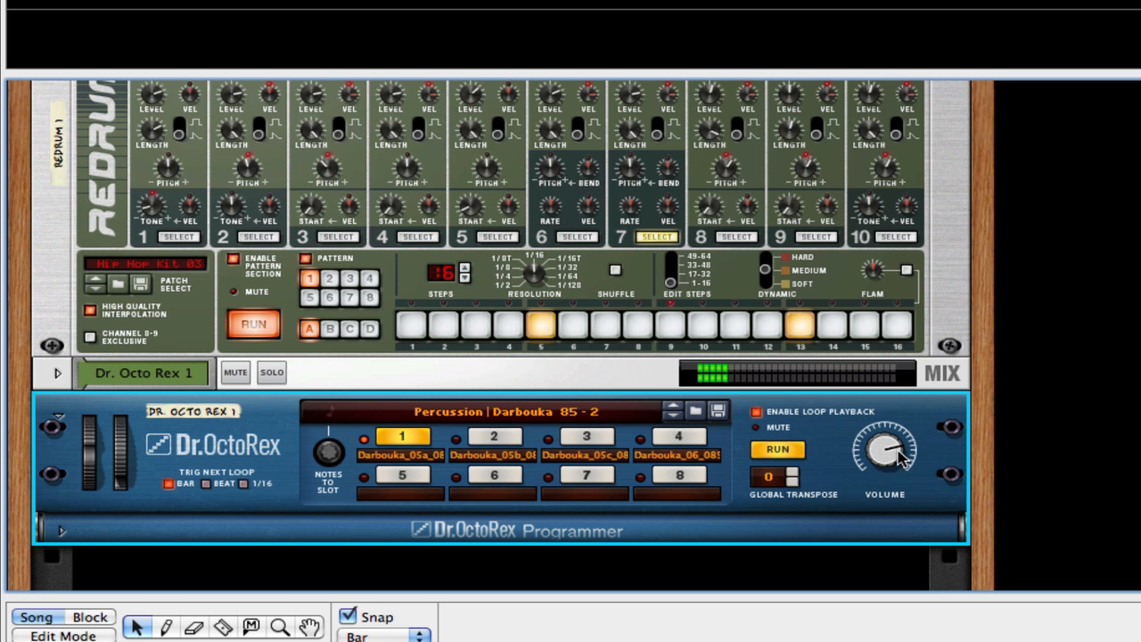
pyautogui.moveTo(898, 449); pyautogui.dragTo(858, 300)
# Cable the Dr. OctoRex Gate Output to Gate In of Redrum channel 8 and listen to the triggered sound from the rack front.
pyautogui.press('Tab')
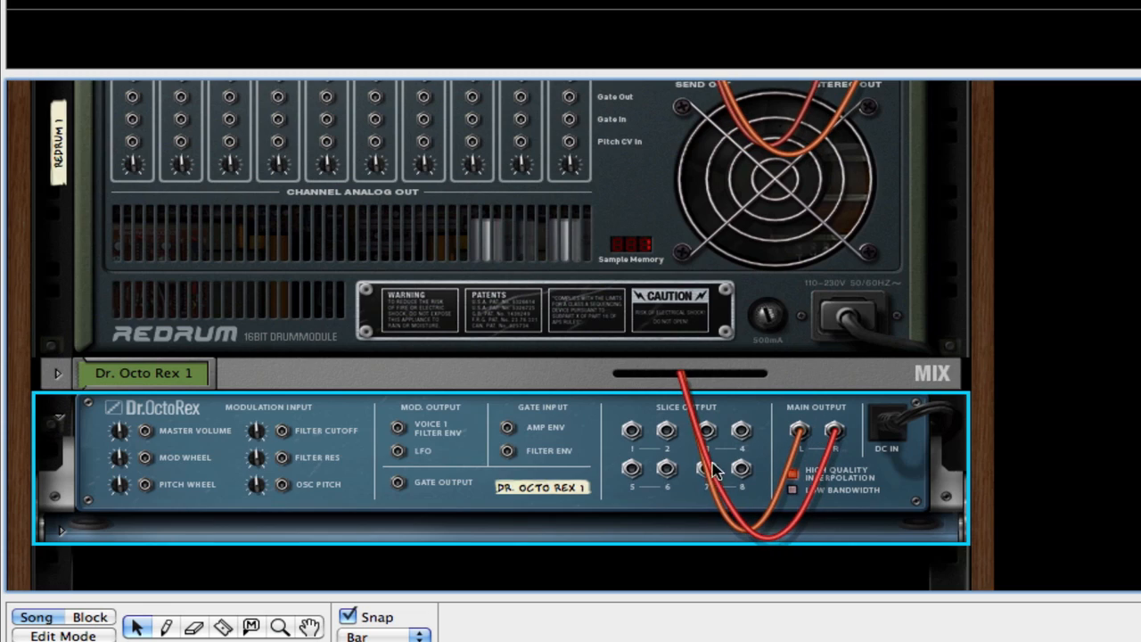
pyautogui.moveTo(397, 483); pyautogui.dragTo(473, 281)
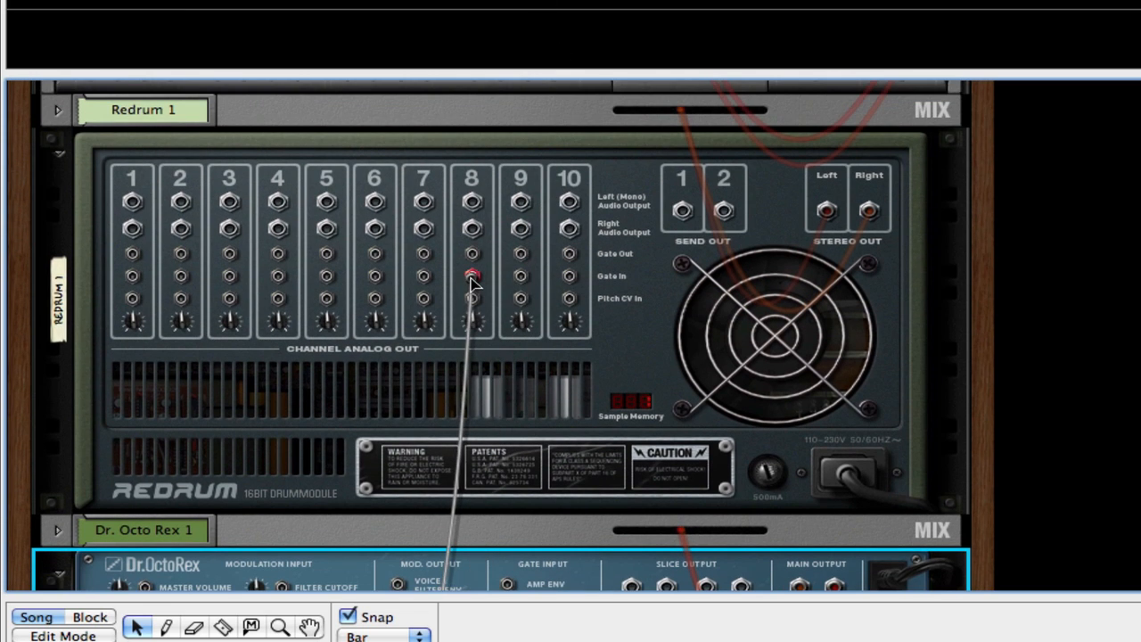
pyautogui.press('Tab')
pyautogui.scroll(-1, 744, 349)
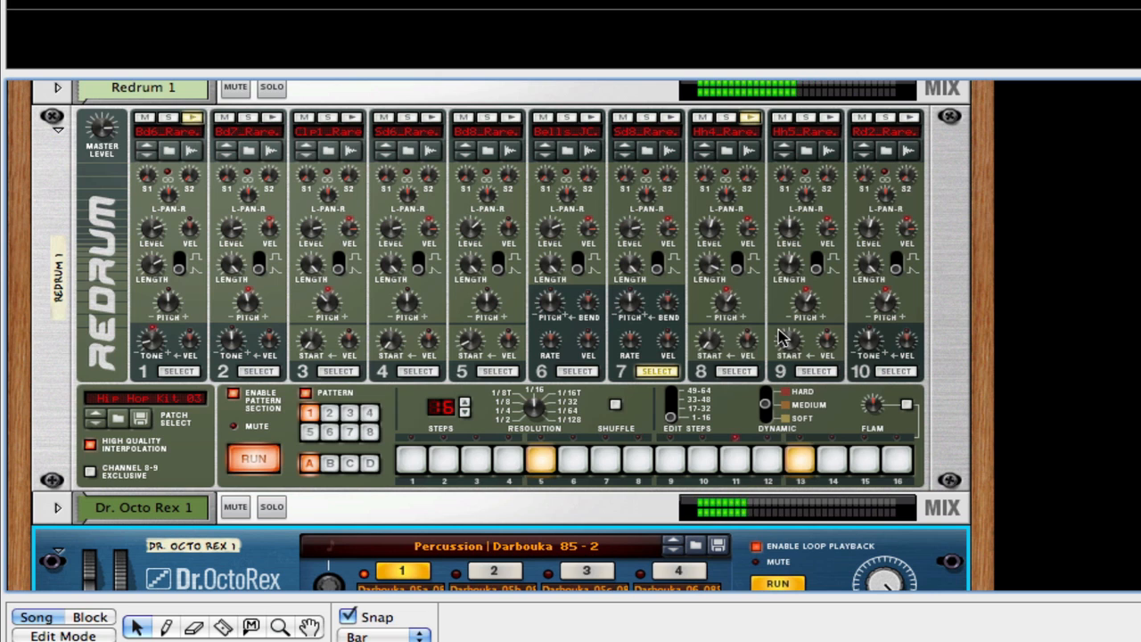
pyautogui.scroll(-1, 785, 333)
pyautogui.scroll(1, 720, 190)
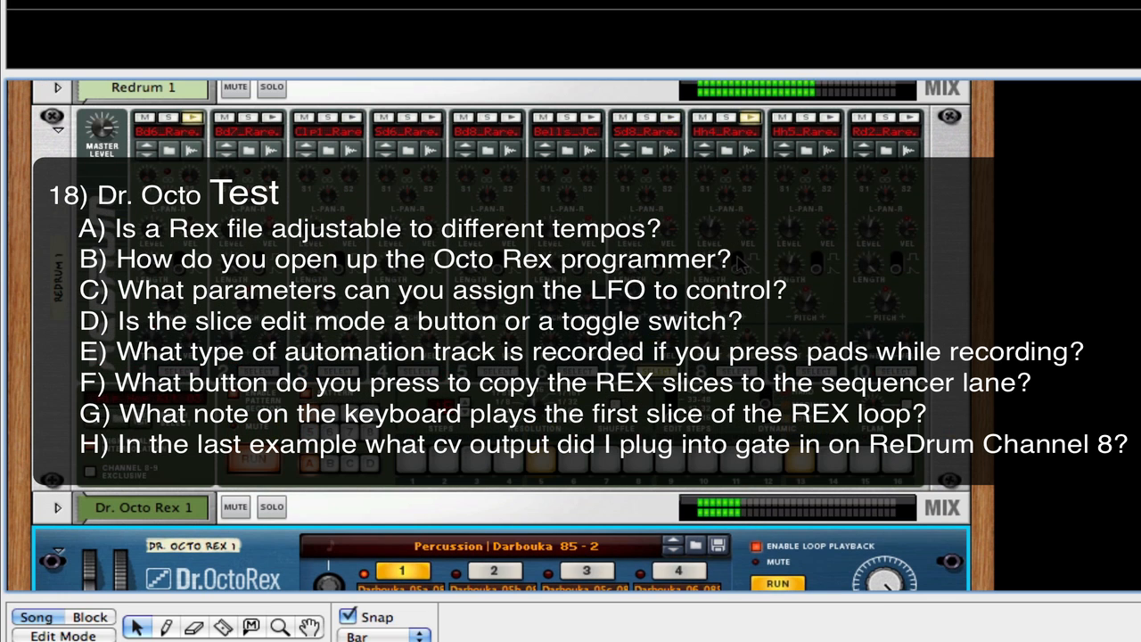
pyautogui.scroll(-4, 726, 223)
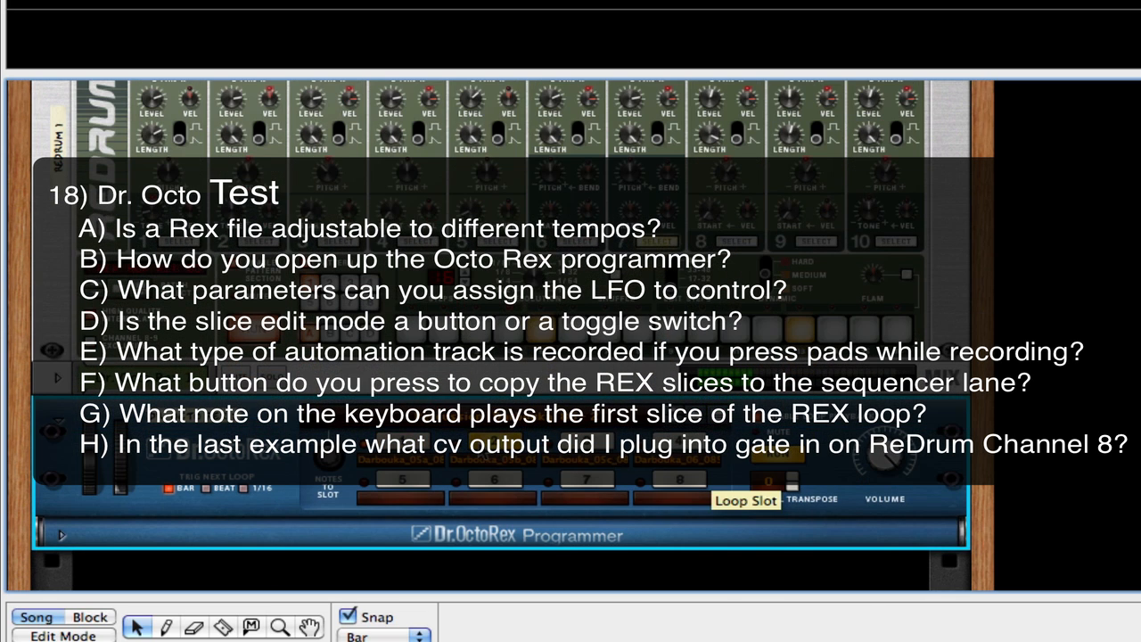